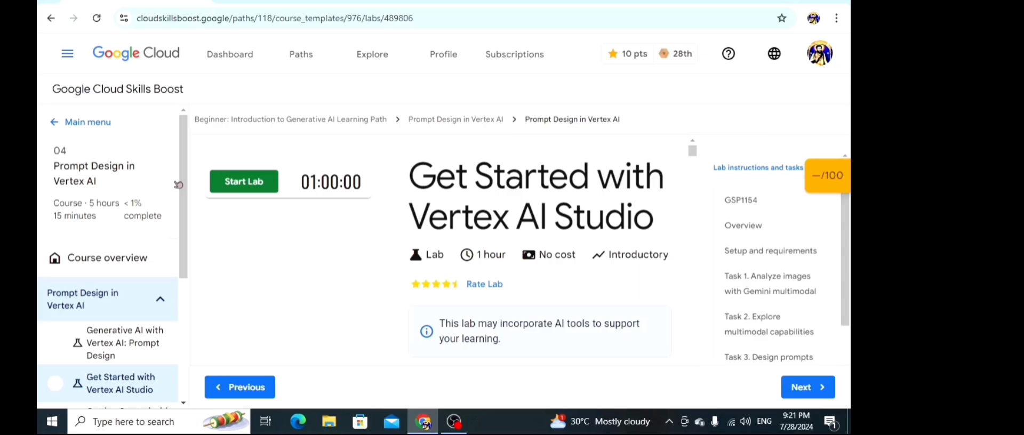
Step: Read through the lab instructions from Setup and requirements to Task 1, Analyze images with Gemini multimodal
drag(184, 187, 186, 237)
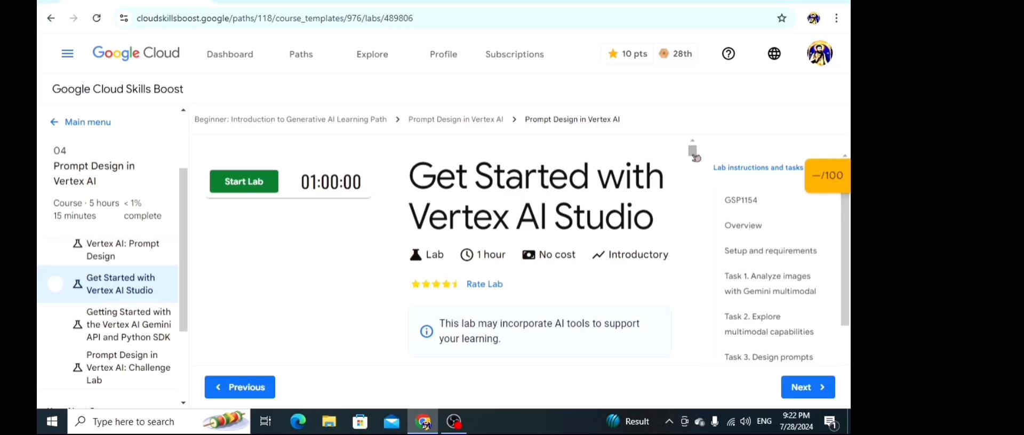
drag(696, 157, 696, 193)
scroll(476, 261, down, 5)
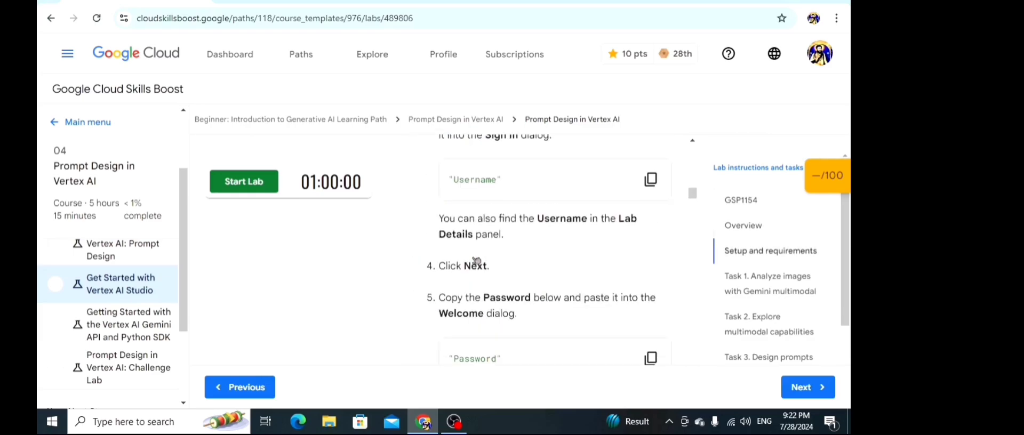
scroll(476, 262, down, 5)
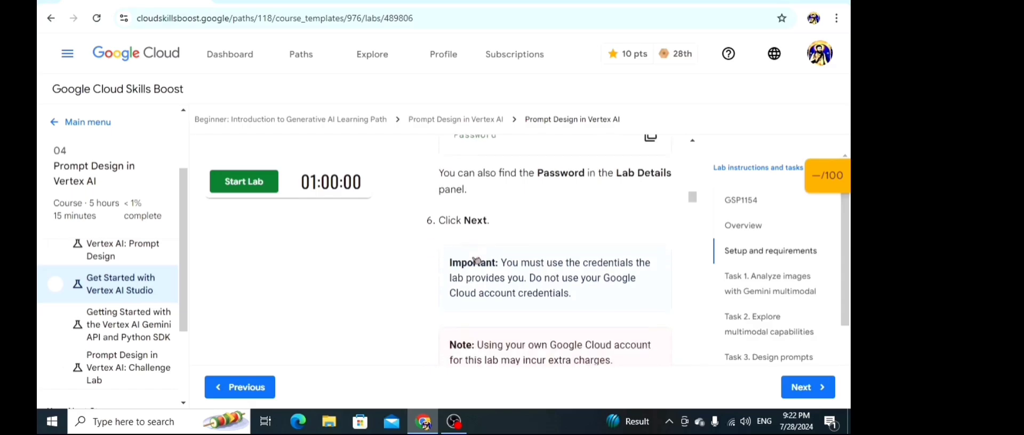
scroll(476, 261, down, 10)
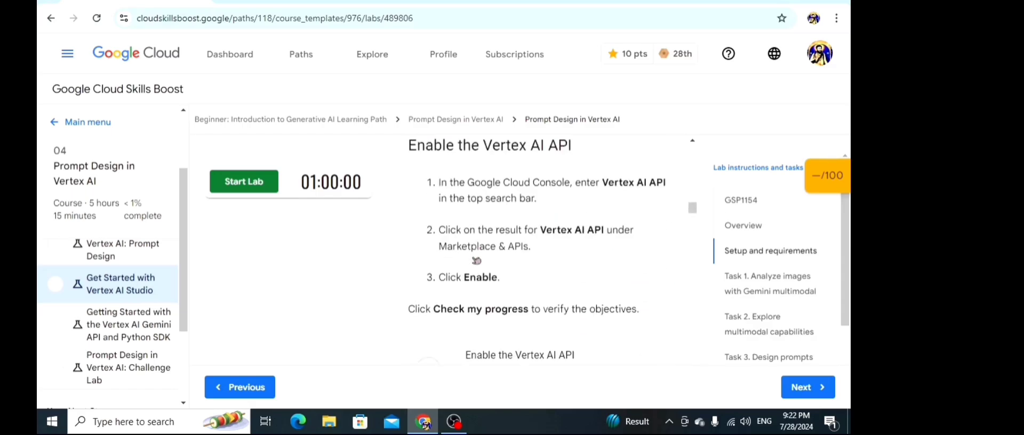
scroll(476, 261, down, 3)
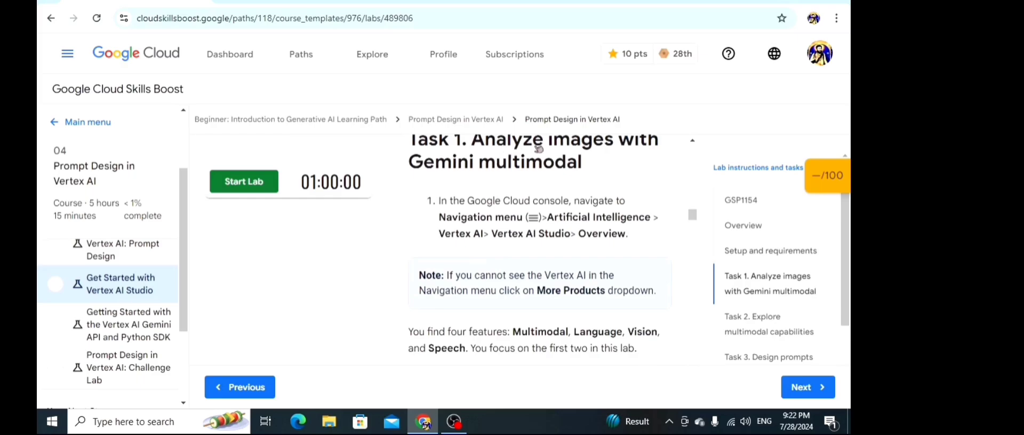
scroll(559, 294, down, 3)
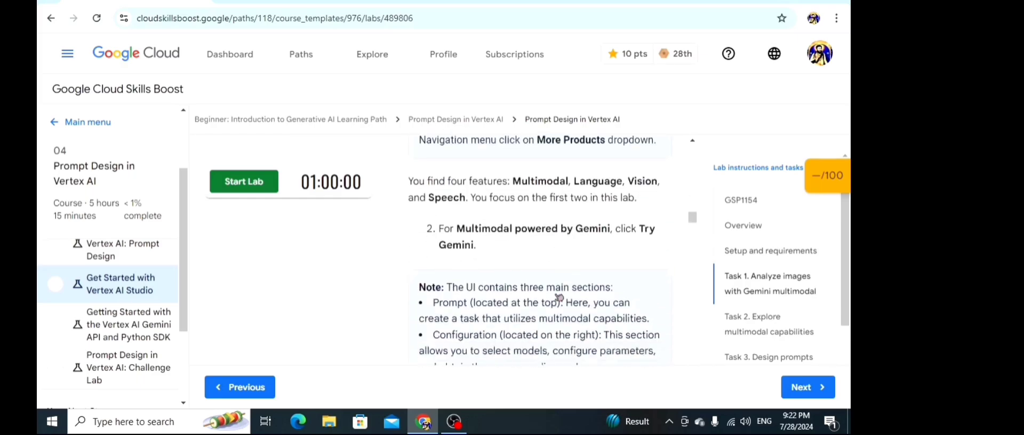
scroll(558, 297, down, 5)
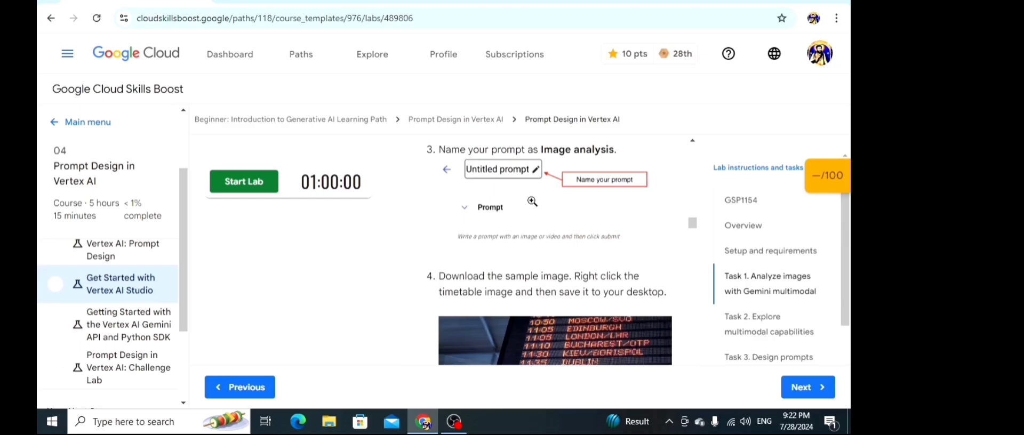
scroll(530, 252, down, 3)
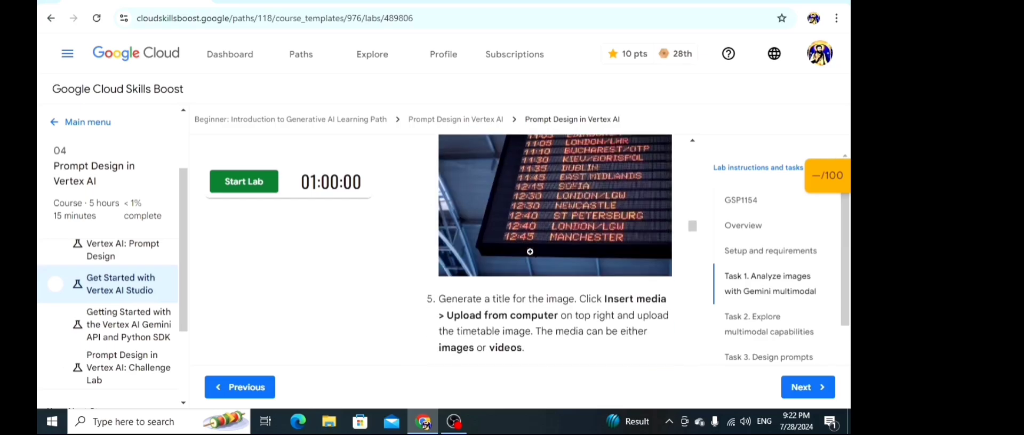
scroll(530, 251, down, 15)
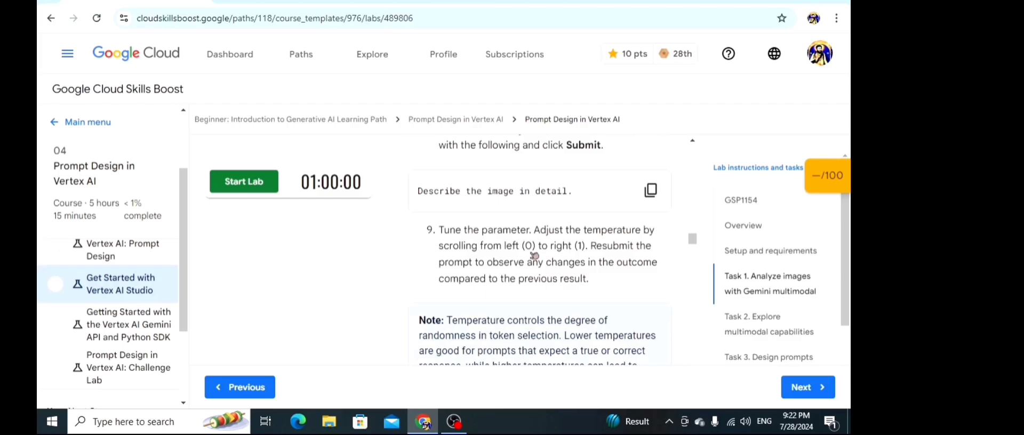
scroll(534, 256, down, 5)
scroll(534, 256, up, 8)
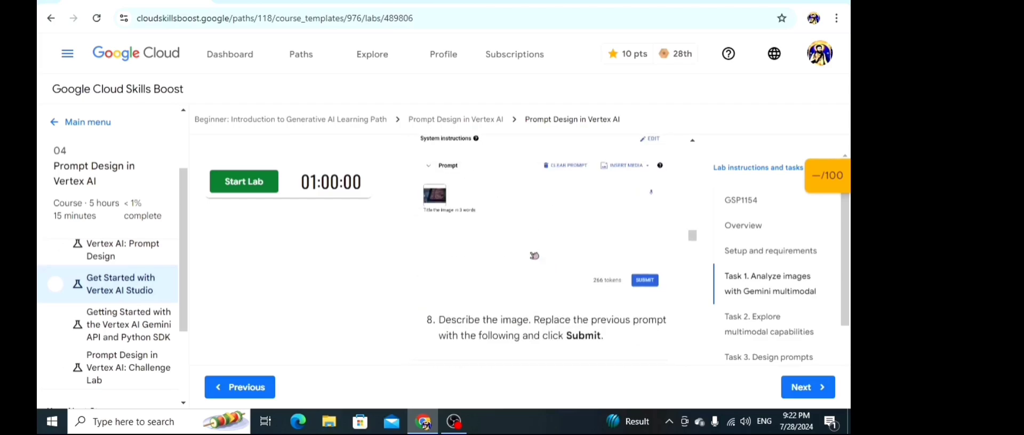
scroll(534, 256, up, 15)
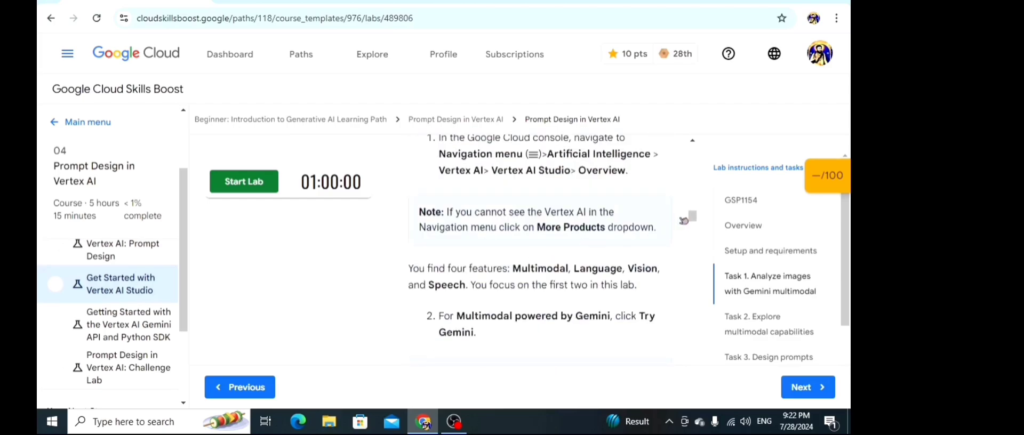
drag(692, 216, 693, 149)
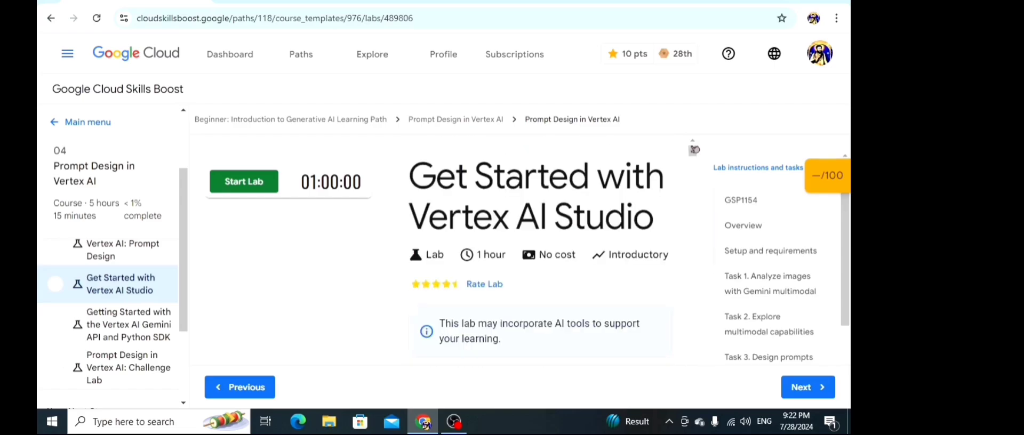
Step: Start the lab, complete the reCAPTCHA check and open the lab's Google Cloud console in an incognito window
click(245, 191)
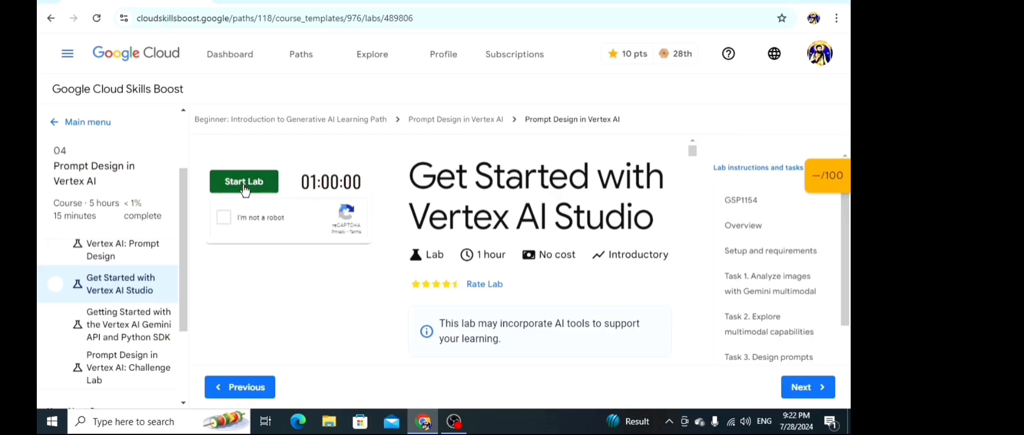
click(242, 220)
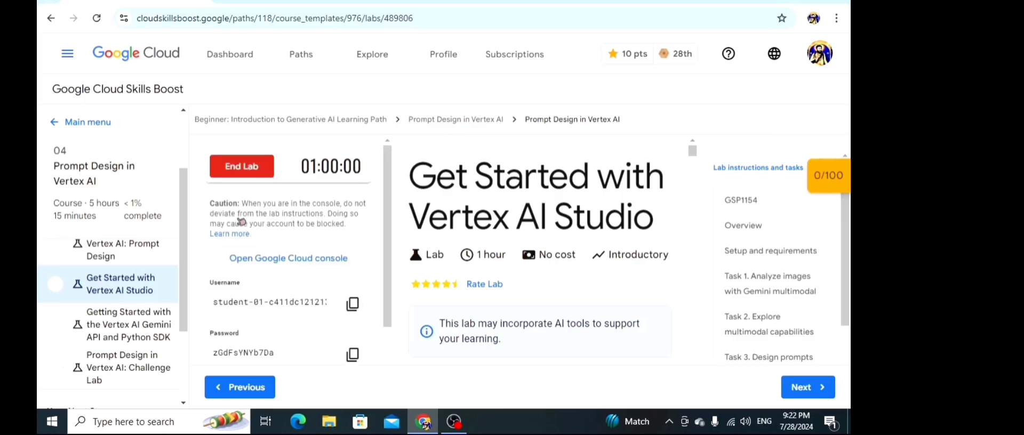
right_click(294, 265)
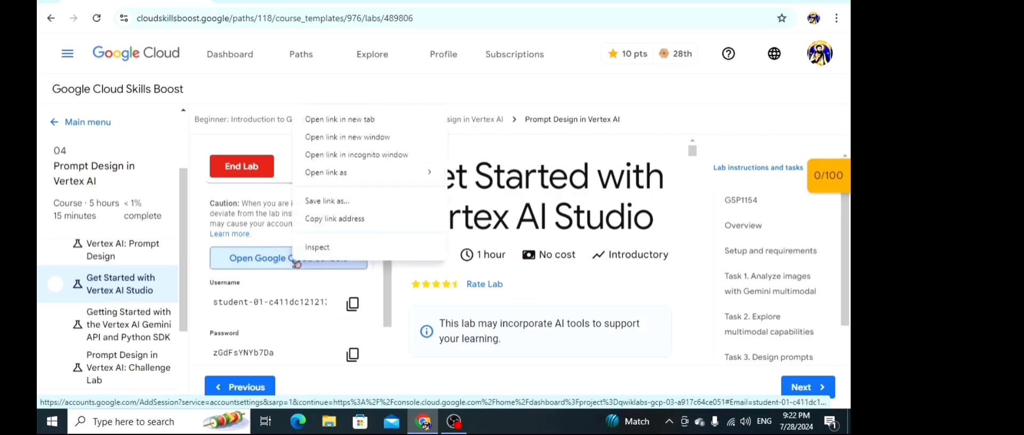
click(367, 155)
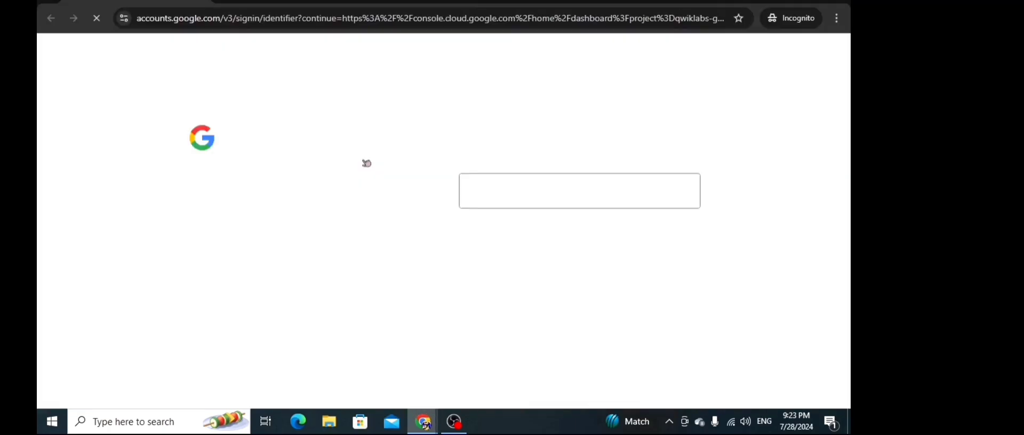
Step: Sign in to the Google account with the lab's username and the password copied from the lab details
key(ctrl+v)
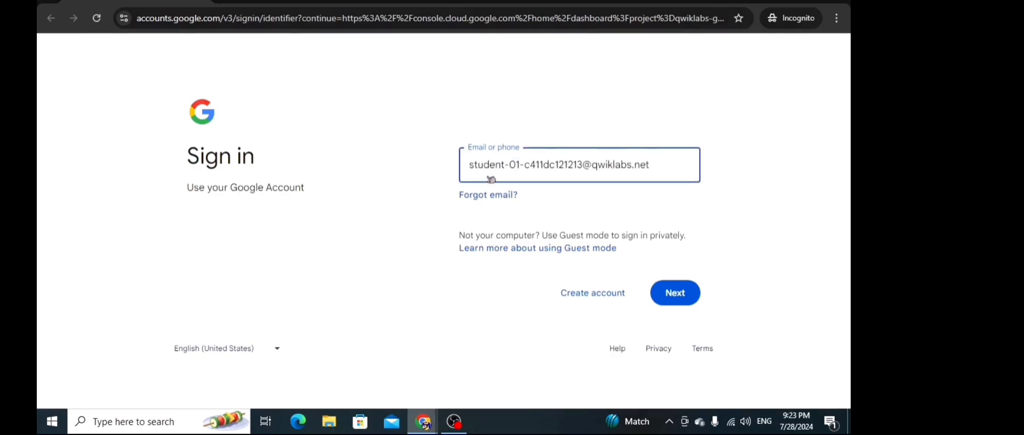
click(673, 296)
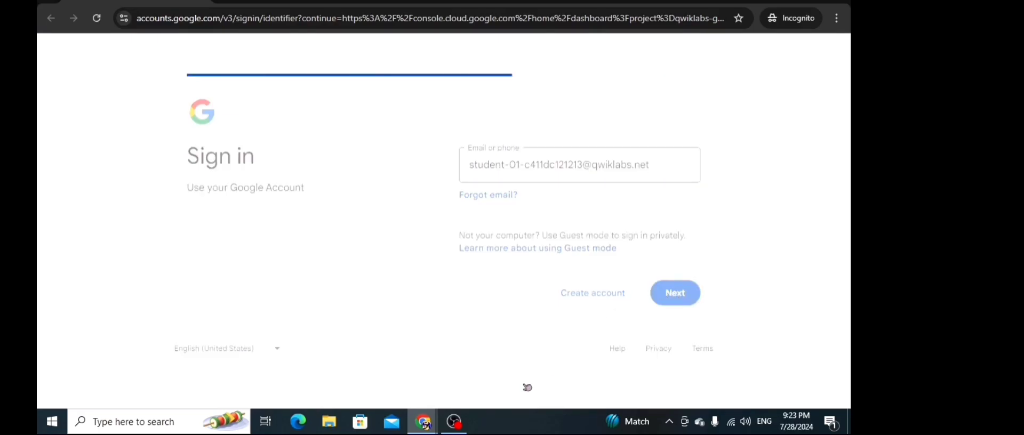
mouse_move(424, 425)
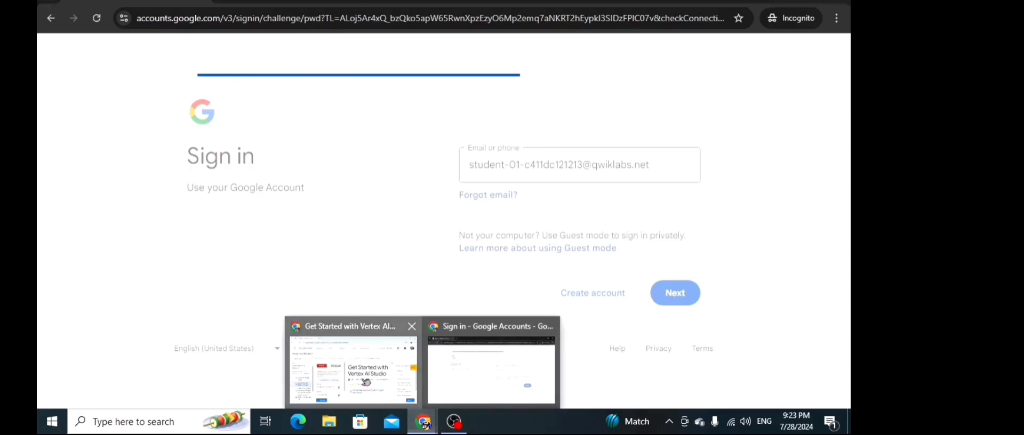
click(350, 362)
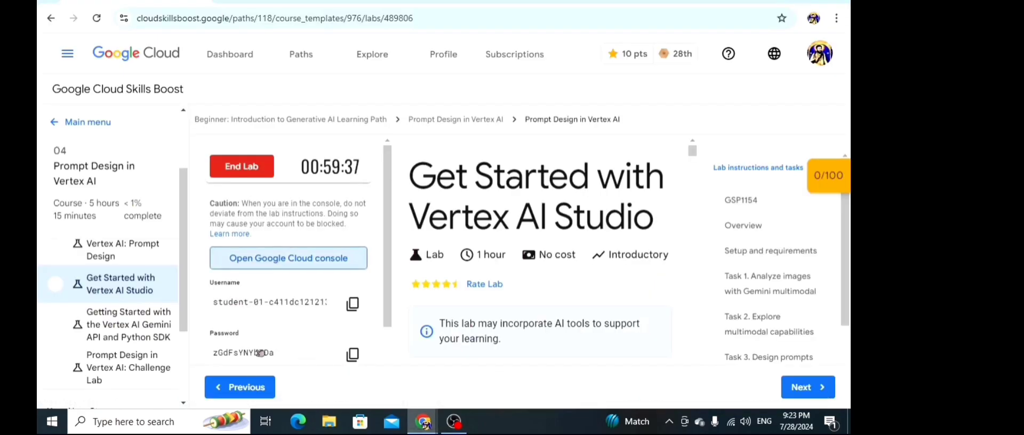
click(354, 358)
click(354, 357)
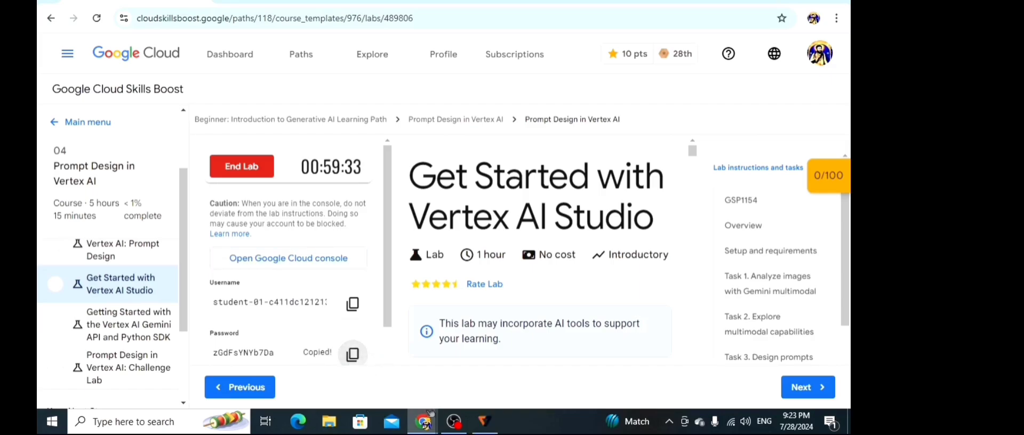
mouse_move(426, 425)
click(460, 378)
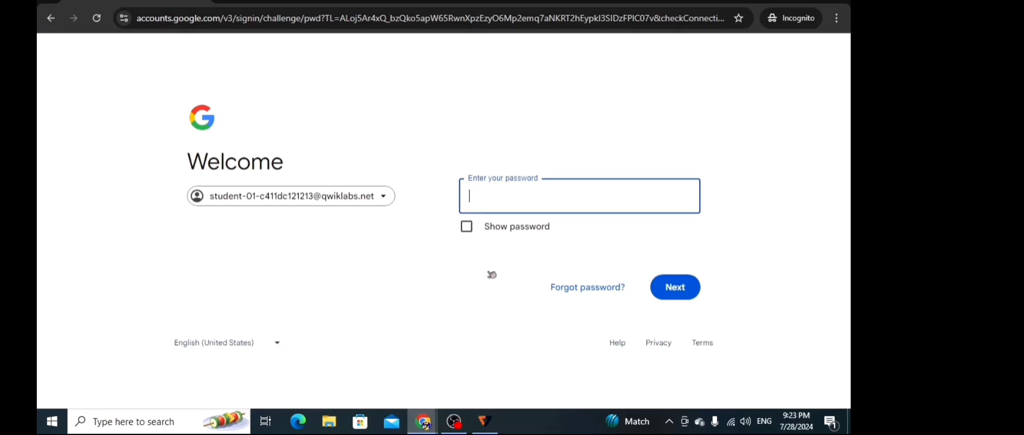
key(ctrl+v)
click(678, 293)
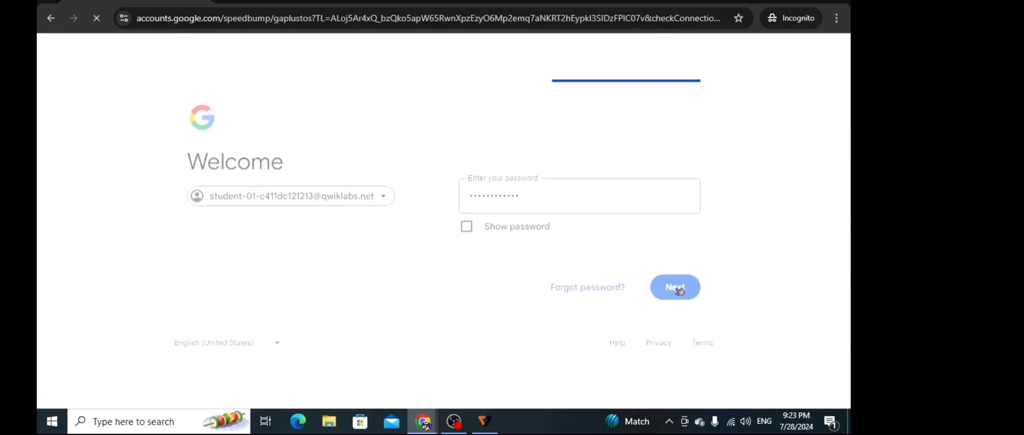
Step: Accept the new account notice and agree to the Google Cloud Platform Terms of Service in the welcome dialog
click(448, 384)
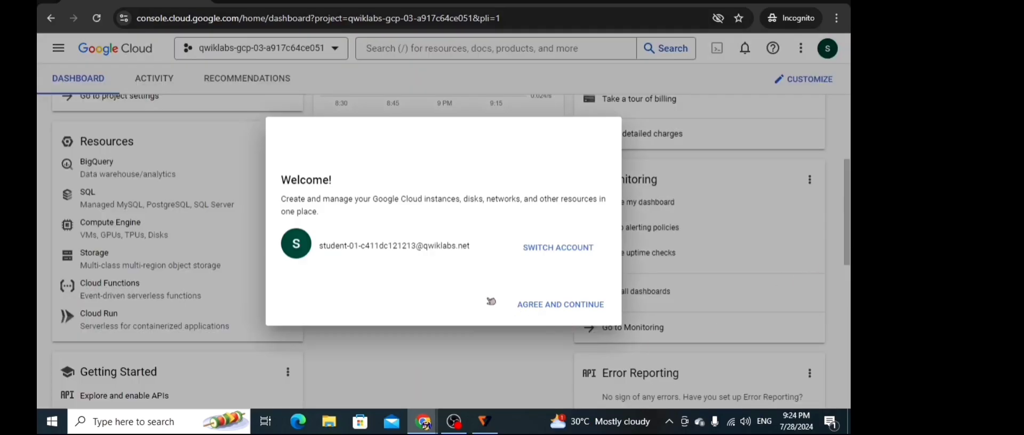
click(544, 312)
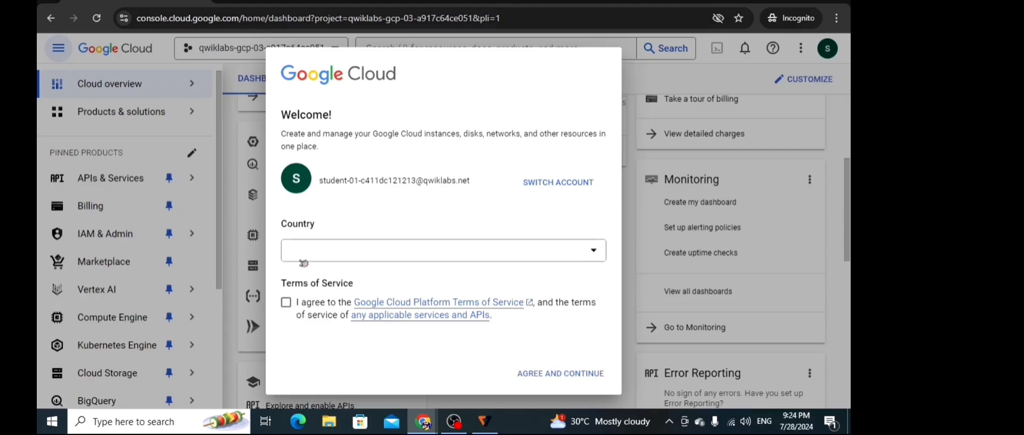
click(287, 303)
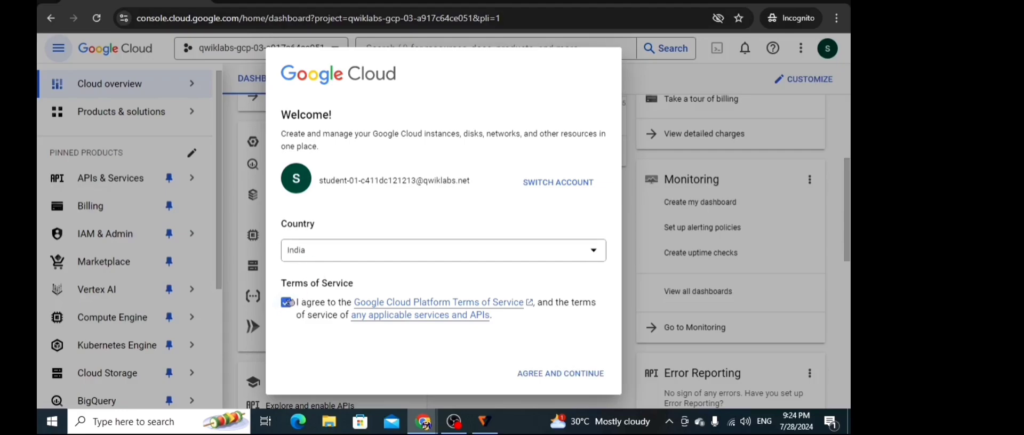
click(561, 376)
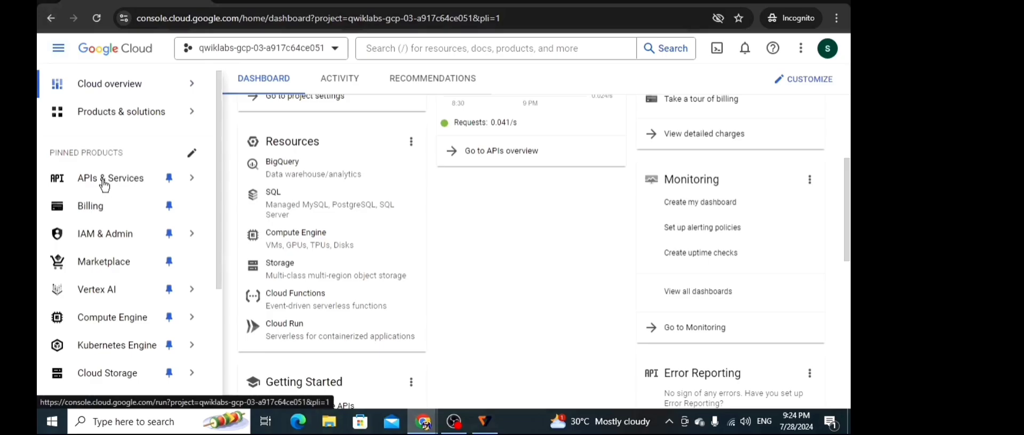
Step: Search the API Library for "vertex ai api" and enable the Vertex AI API for the lab project
click(191, 181)
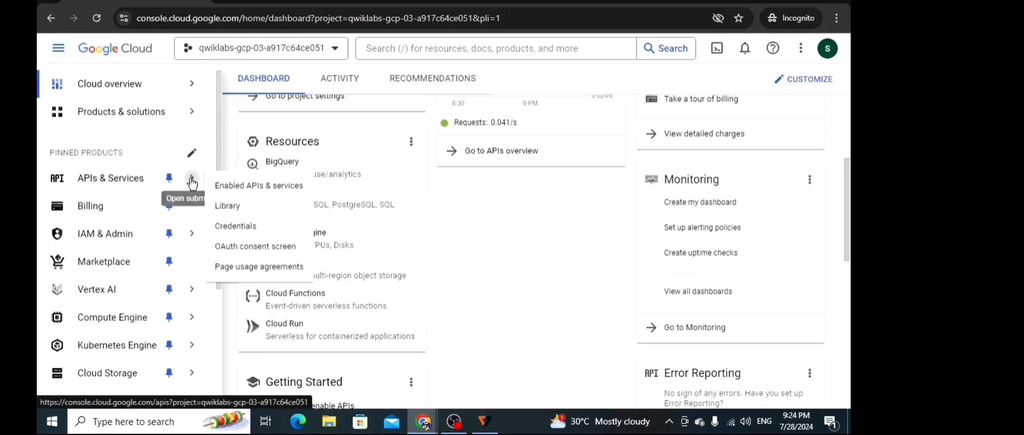
click(228, 208)
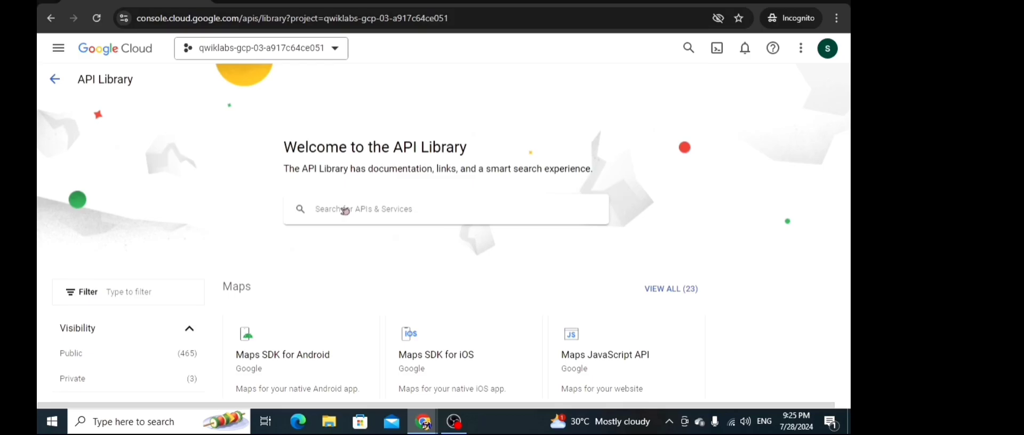
click(345, 210)
text(vertex ai api)
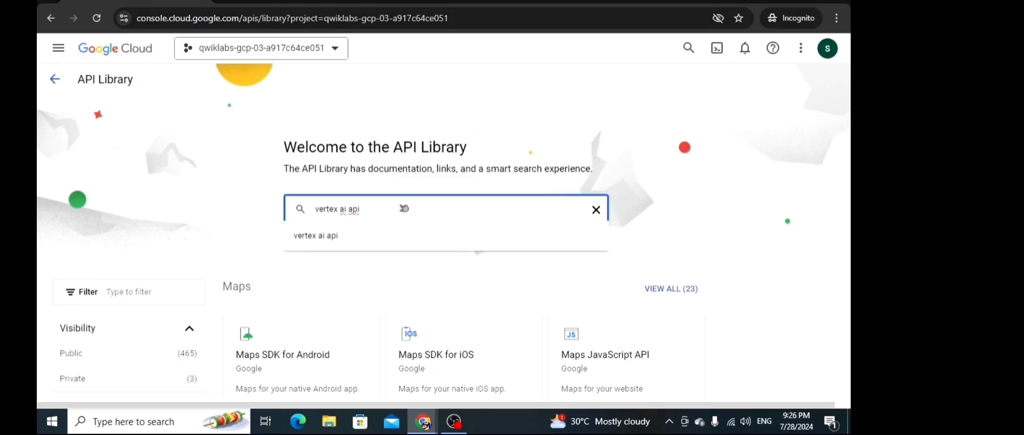
key(Return)
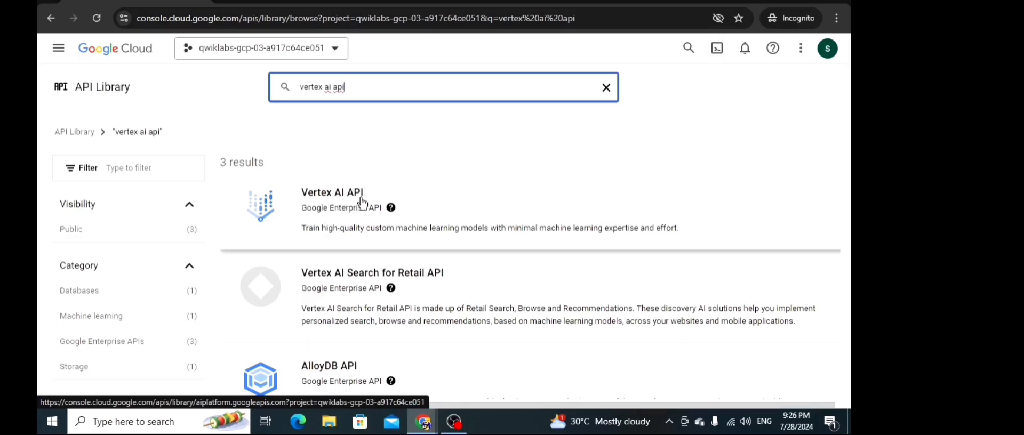
click(329, 208)
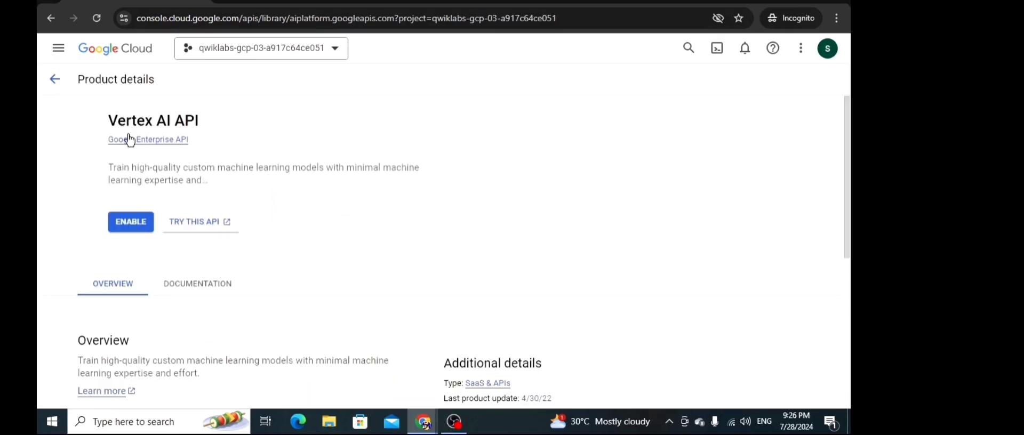
click(132, 228)
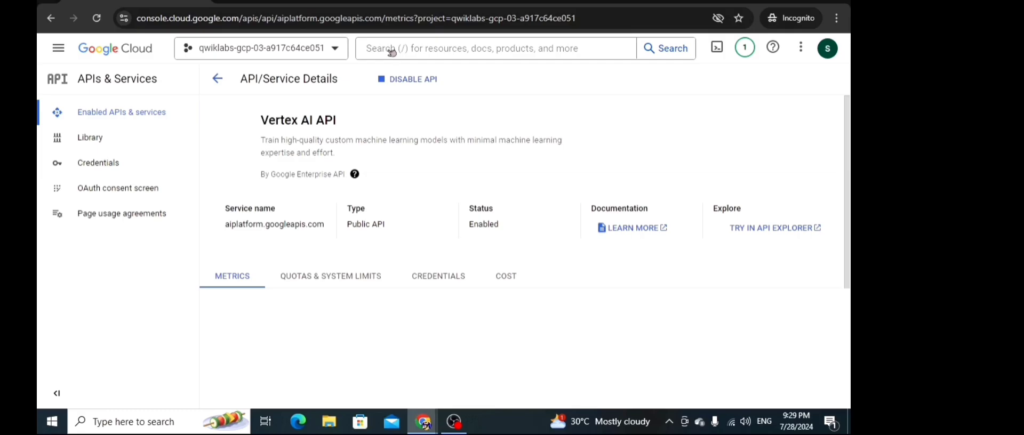
Step: Search the Google Cloud console for "vertex ai" and open the Vertex AI product page
click(392, 51)
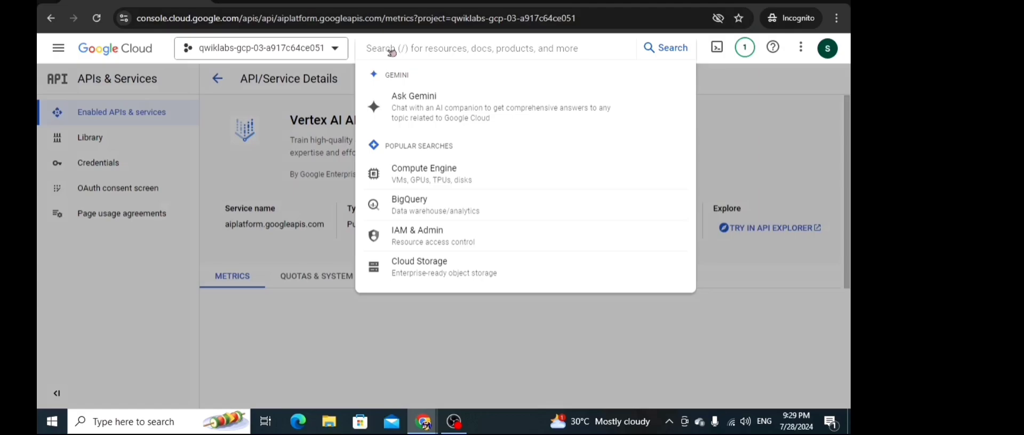
text(vert)
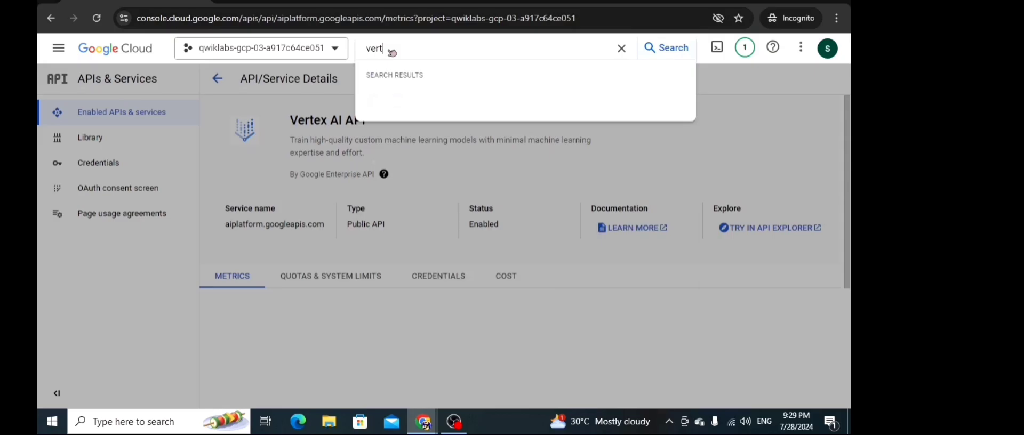
text(ex ai)
key(Return)
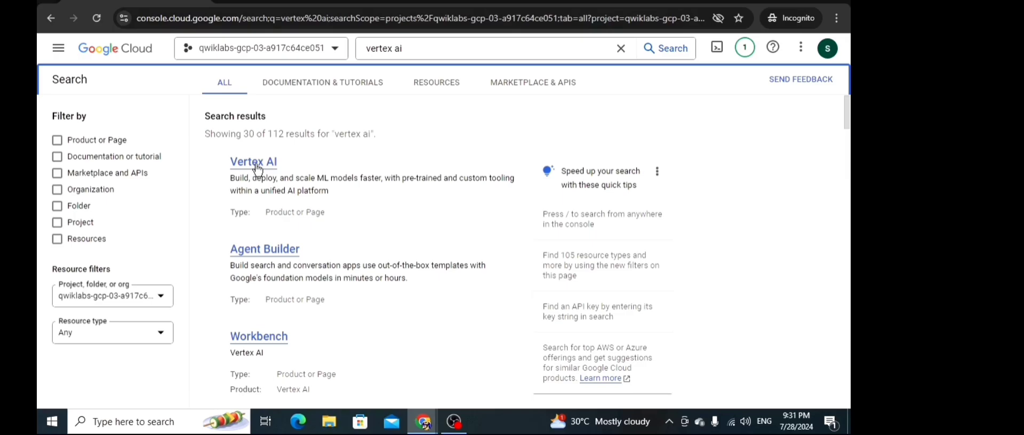
click(255, 163)
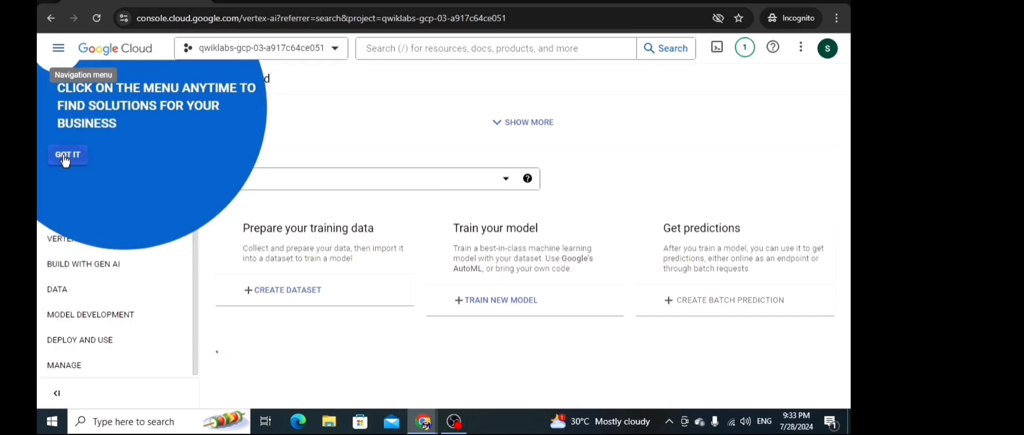
Step: Dismiss the navigation tip, go to the Vertex AI Studio Overview and open the multimodal Gemini prompt editor
click(67, 157)
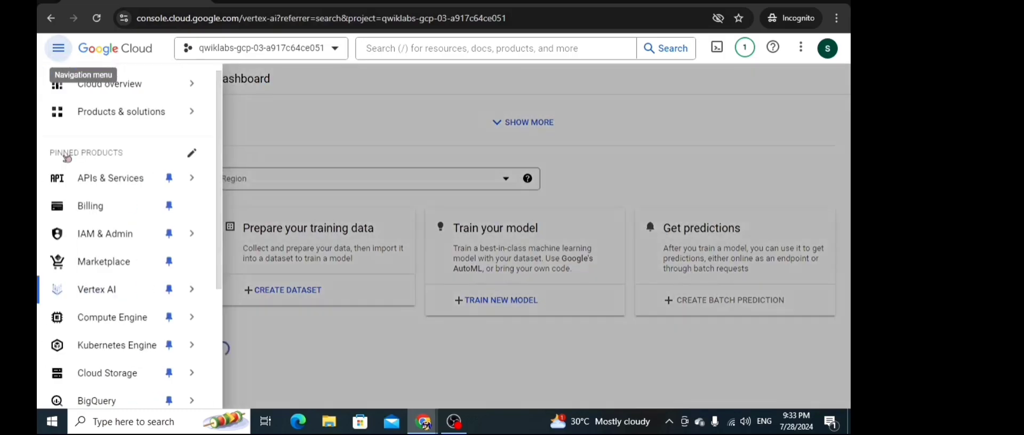
click(192, 293)
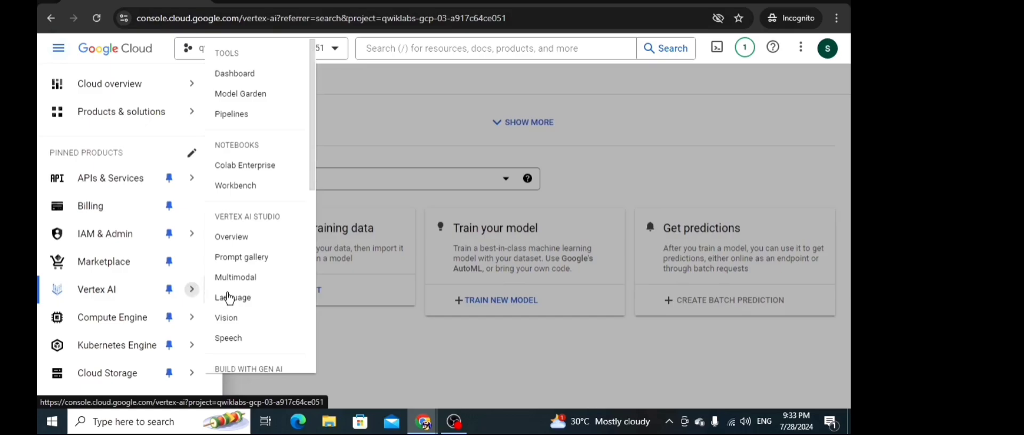
click(232, 241)
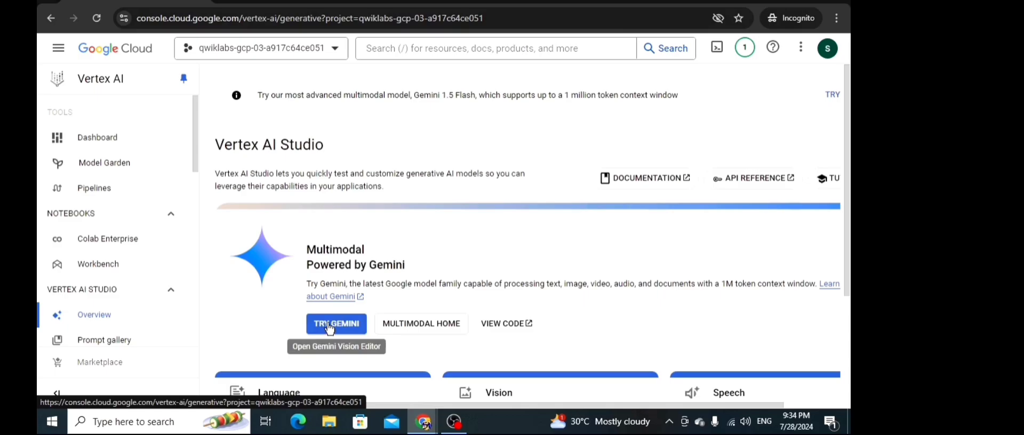
click(330, 327)
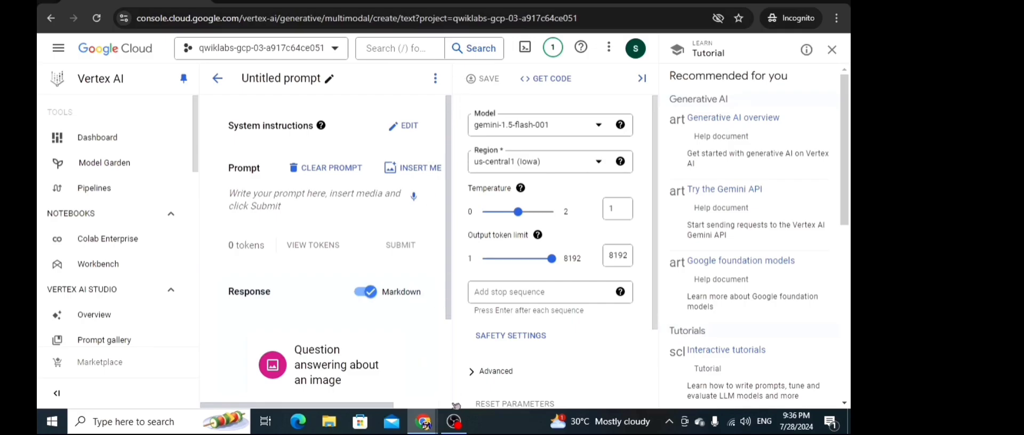
Step: Switch to the lab instructions and save the sample timetable image from Task 1 to Downloads as a PNG
mouse_move(425, 424)
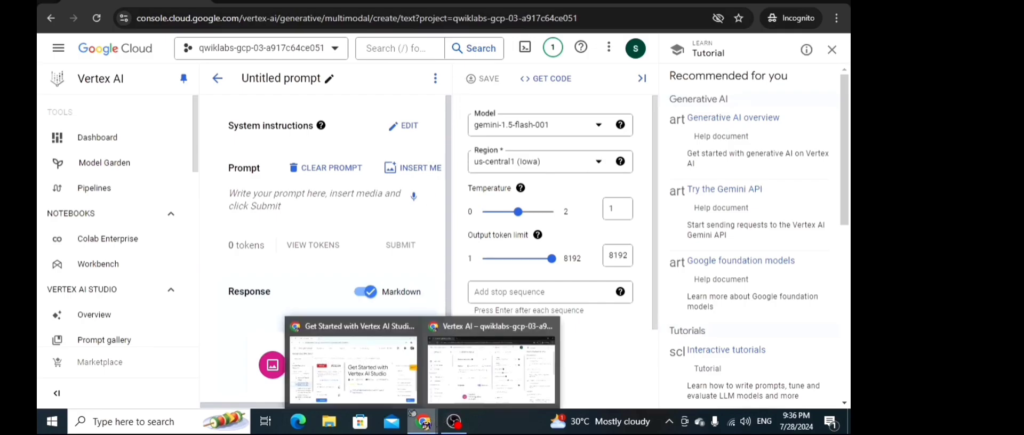
click(376, 374)
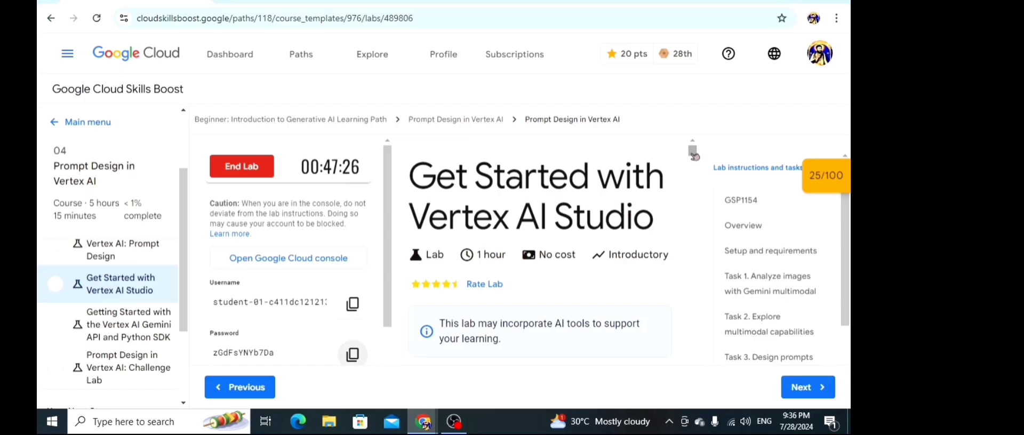
drag(694, 153, 694, 232)
scroll(575, 248, up, 5)
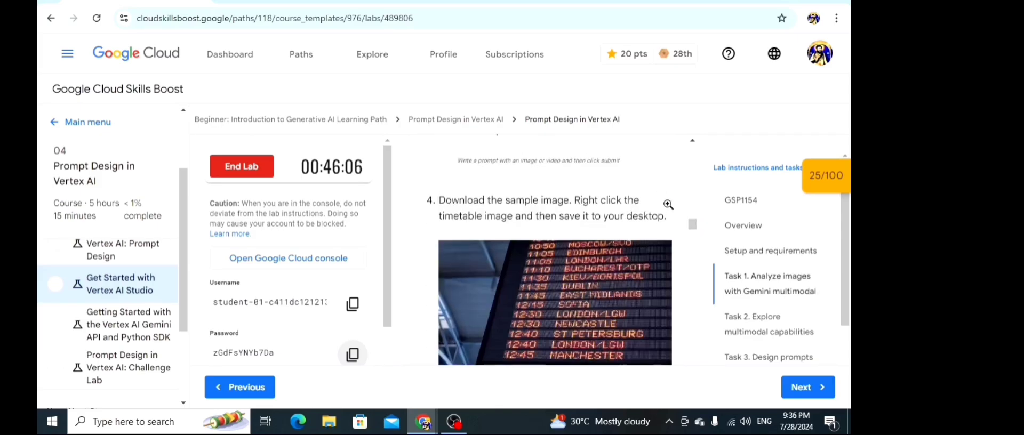
scroll(641, 265, down, 1)
right_click(585, 271)
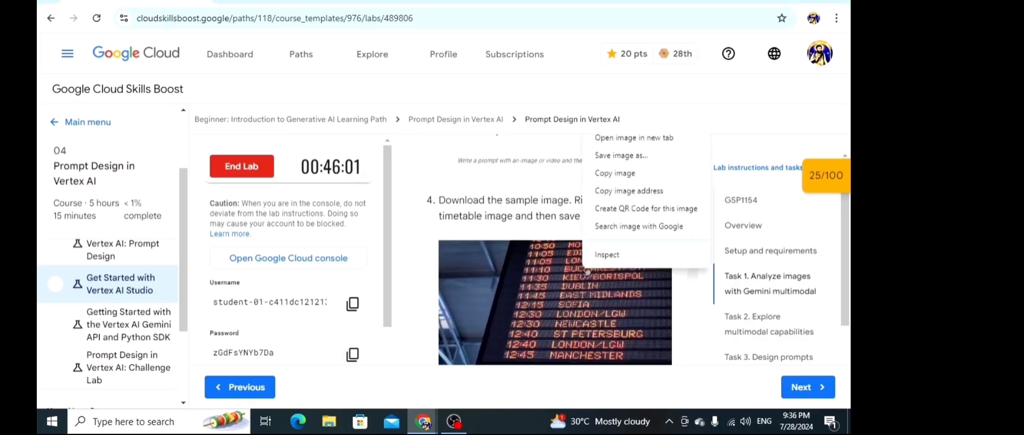
click(623, 157)
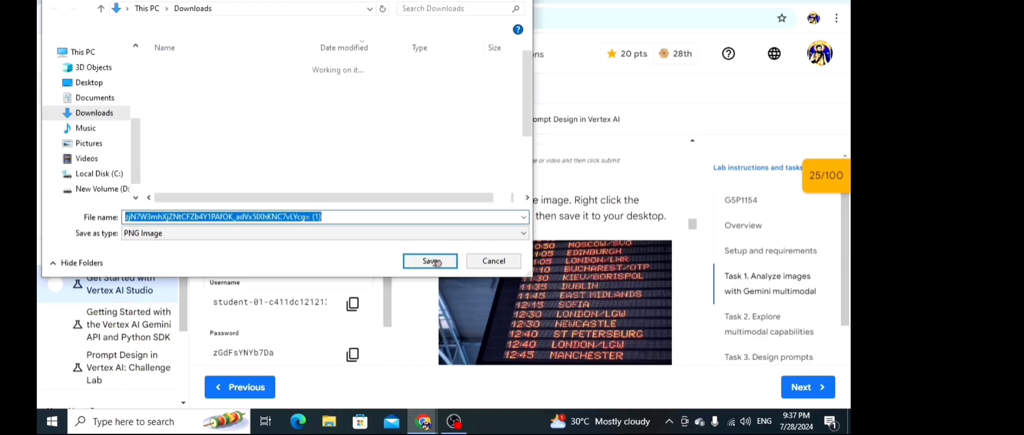
click(437, 262)
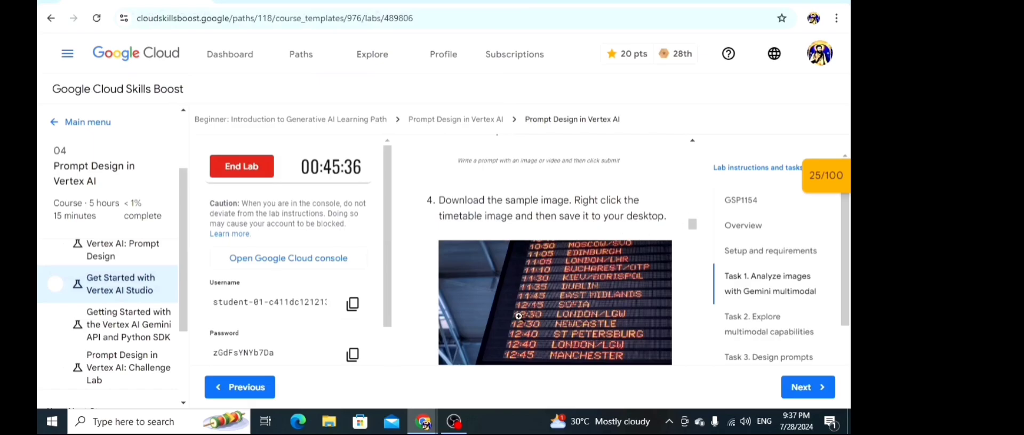
Step: Return to the Vertex AI console window and upload the saved timetable image from Downloads into the prompt
mouse_move(426, 426)
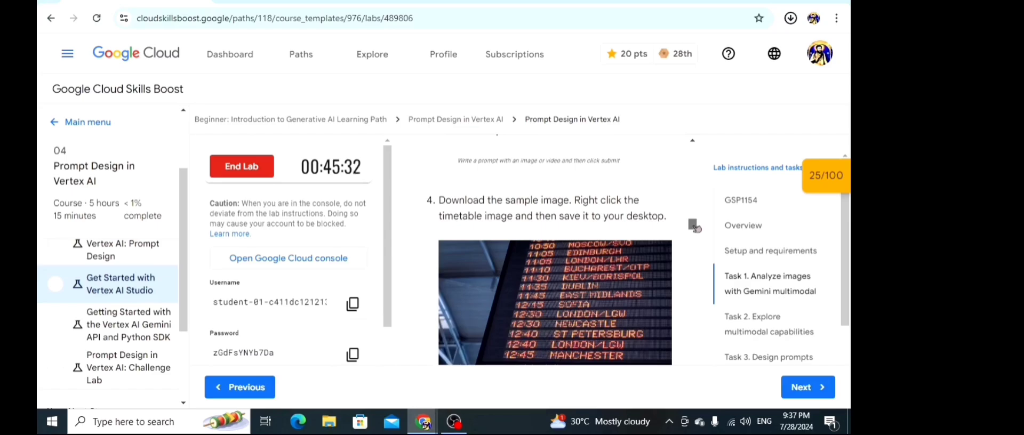
scroll(695, 227, down, 3)
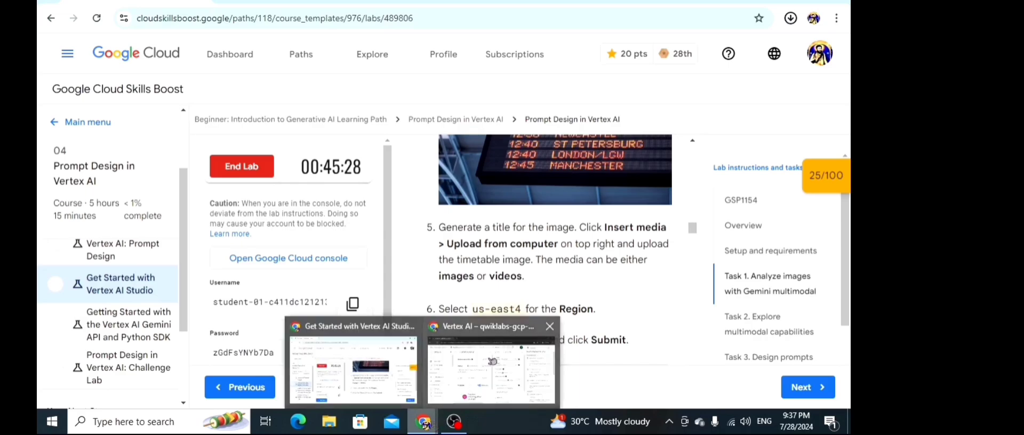
click(492, 361)
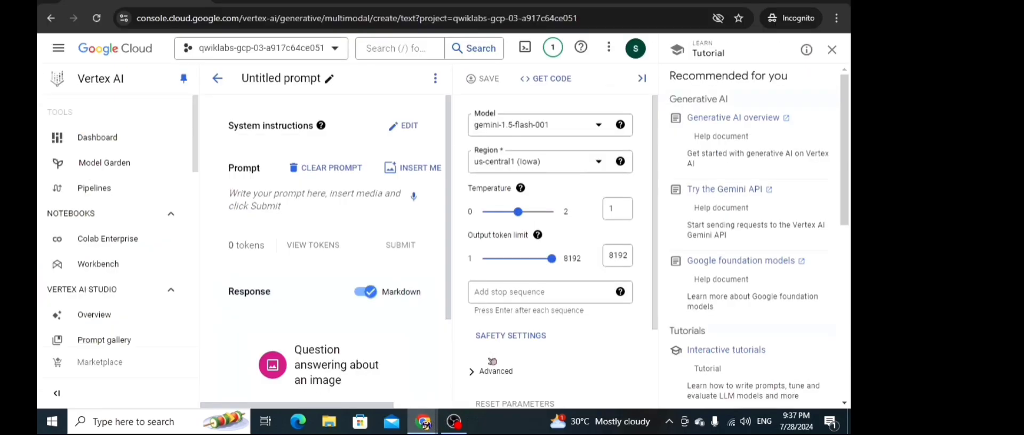
click(410, 172)
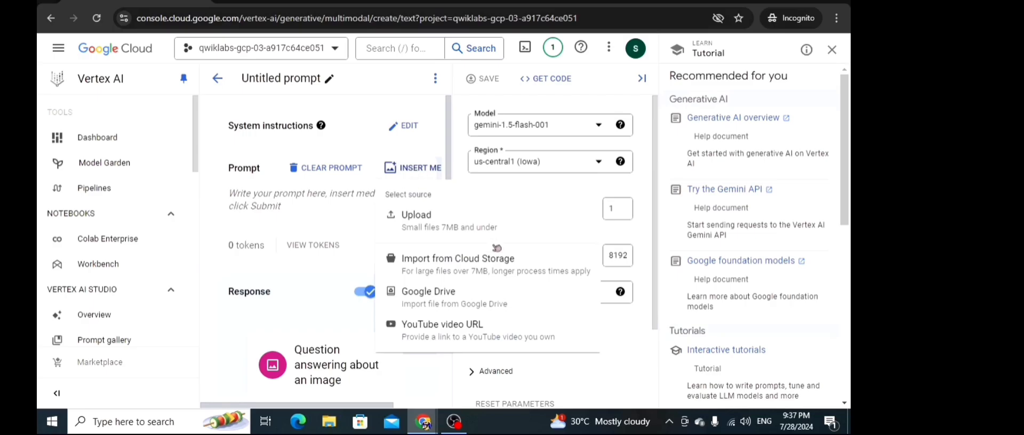
click(425, 227)
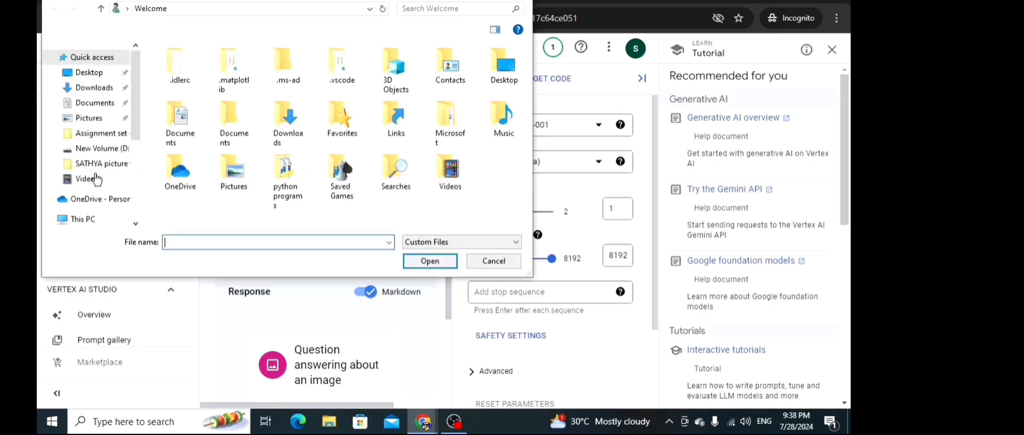
click(89, 90)
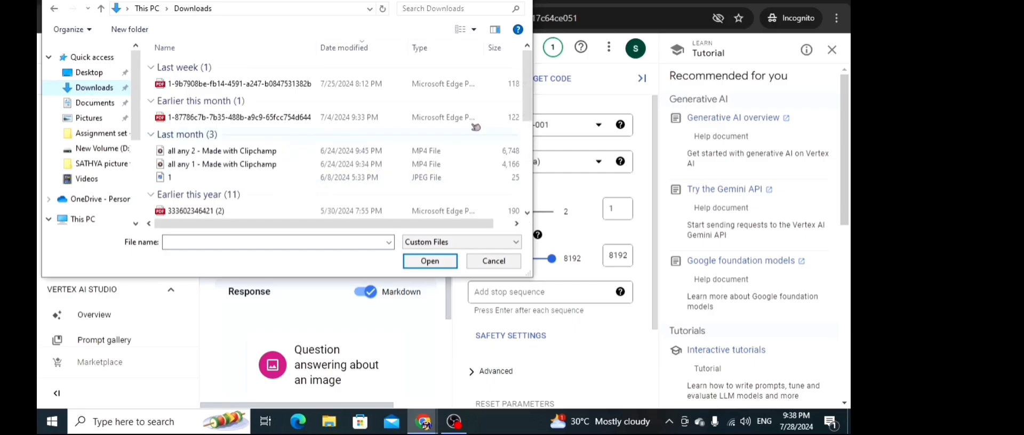
click(530, 96)
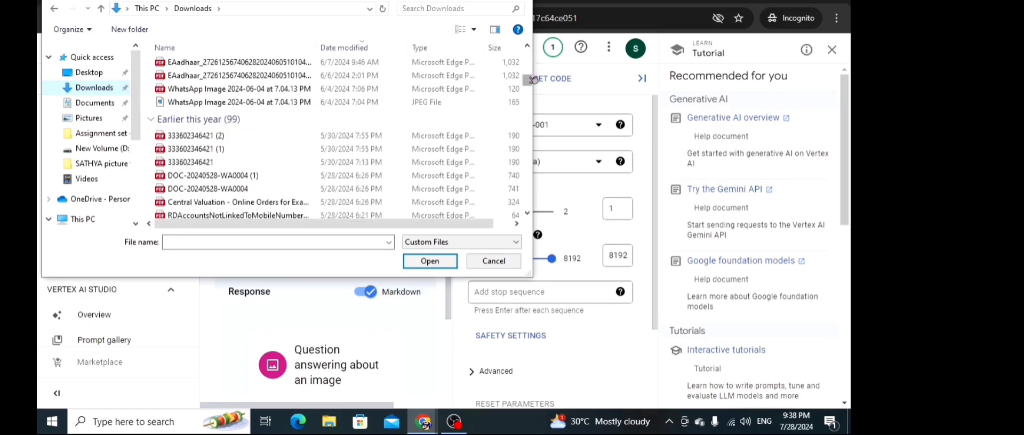
drag(531, 80, 532, 51)
double_click(238, 84)
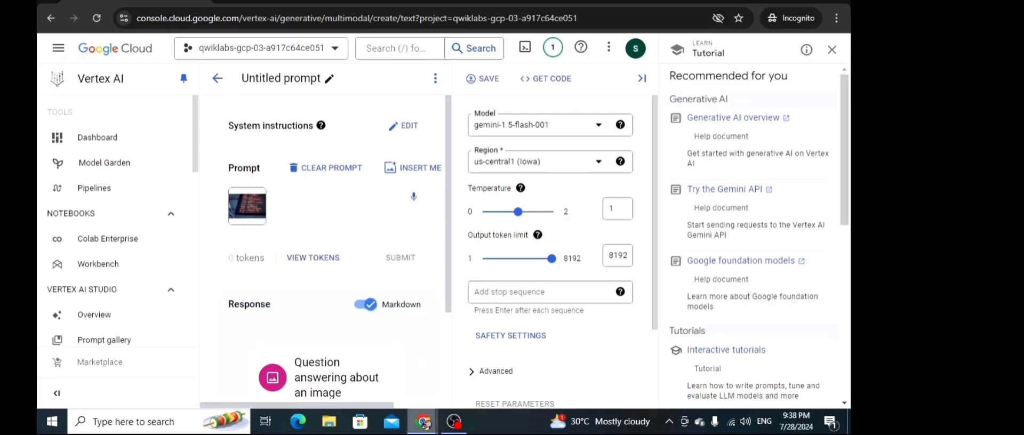
Step: Switch back to the lab instructions and copy the Task 1 prompt text "Title the image."
mouse_move(424, 422)
click(408, 408)
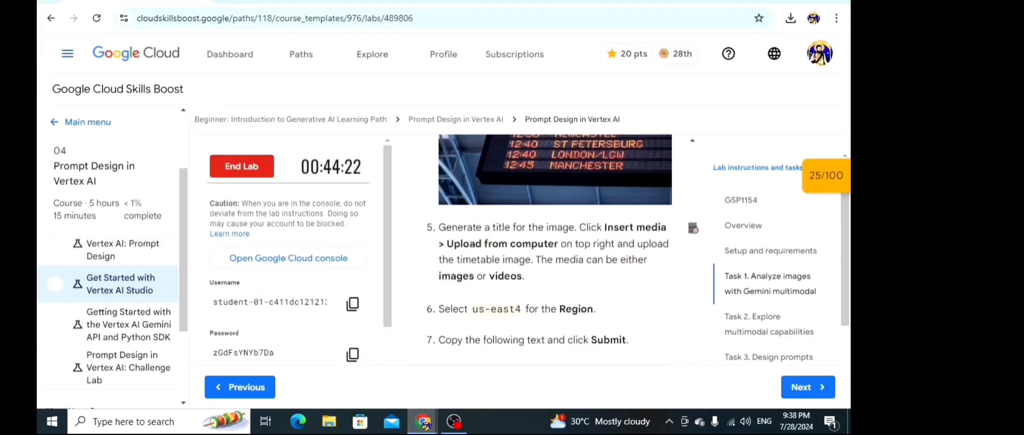
drag(692, 228, 693, 209)
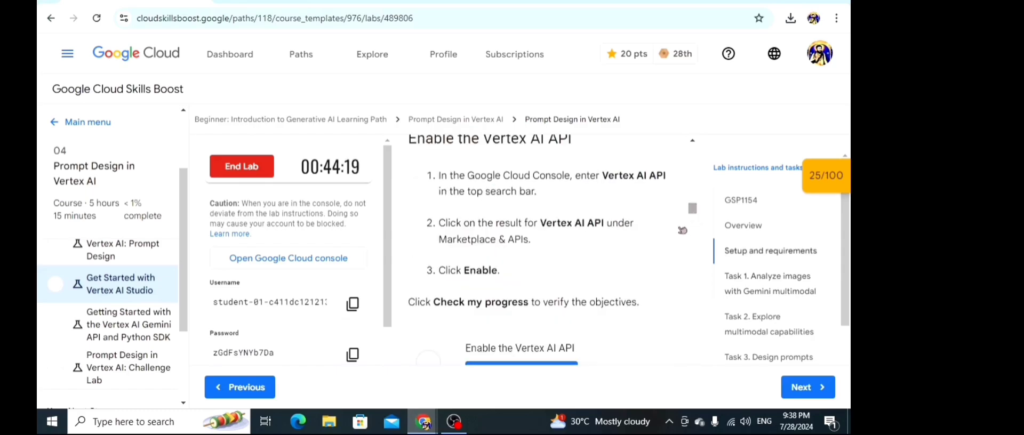
scroll(621, 284, down, 10)
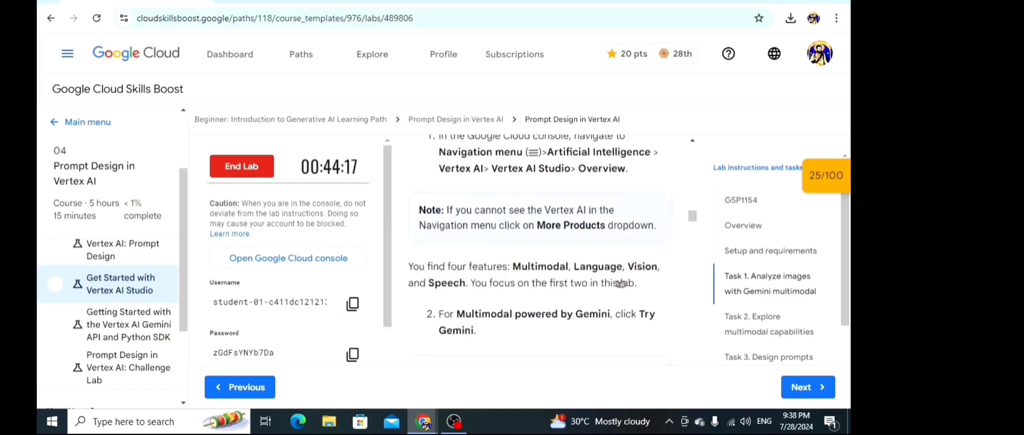
scroll(620, 284, down, 5)
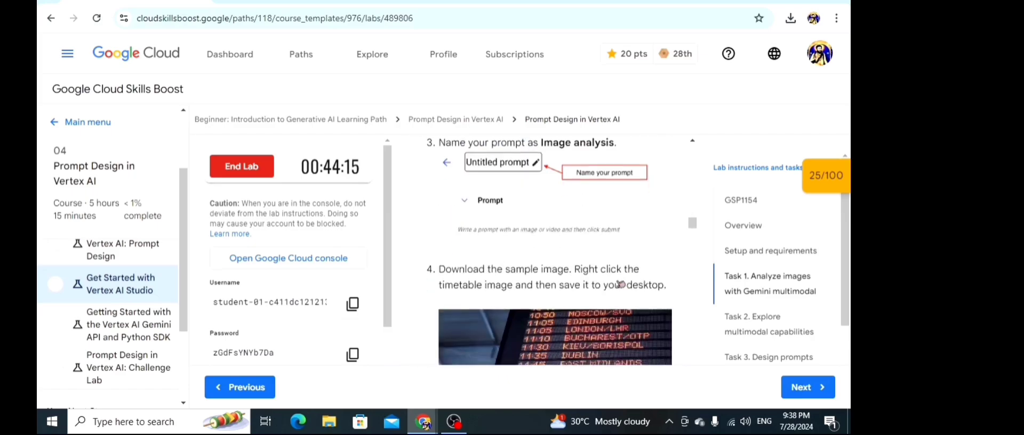
scroll(621, 284, down, 5)
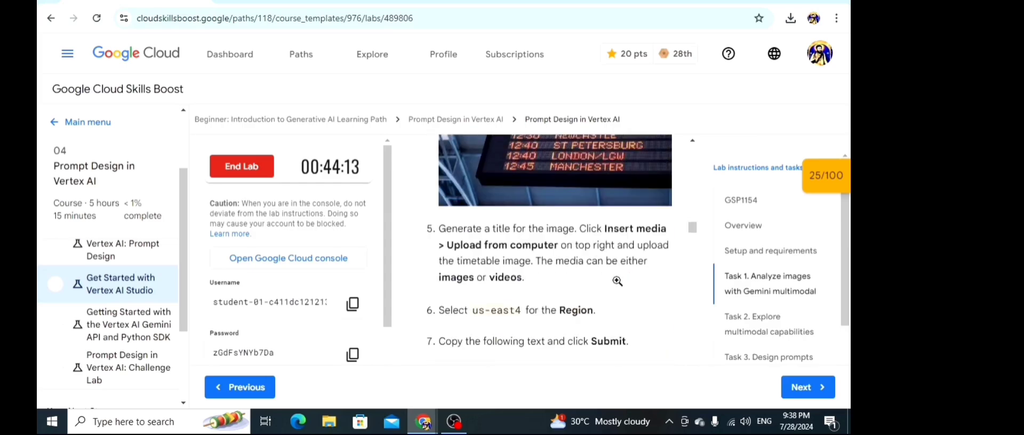
scroll(620, 283, down, 3)
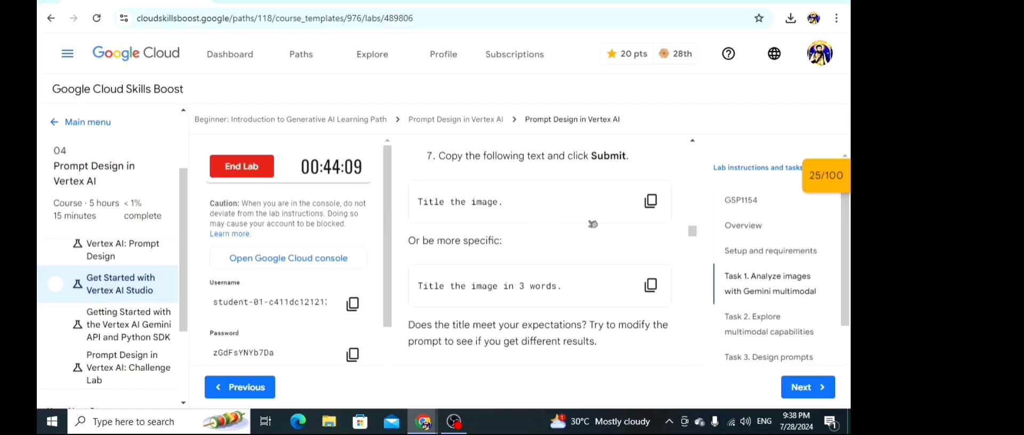
click(651, 202)
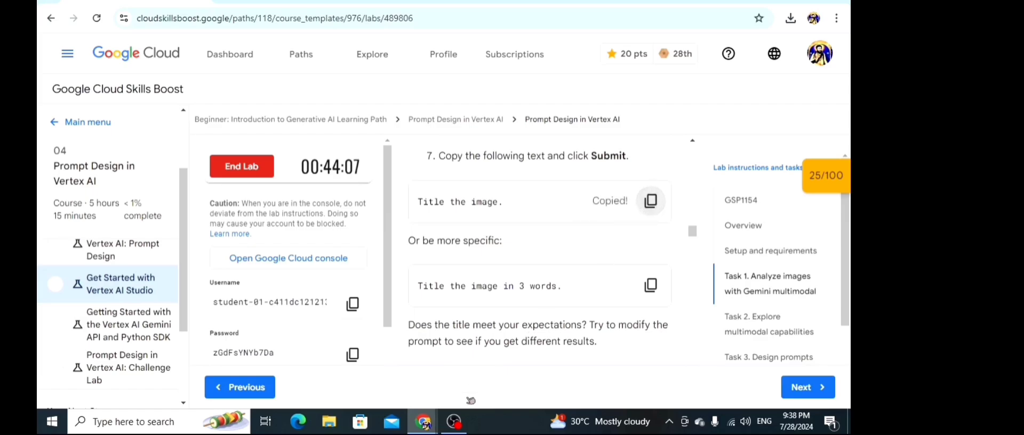
Step: Return to the Vertex AI console, paste "Title the image." below the timetable image and submit the prompt
mouse_move(427, 424)
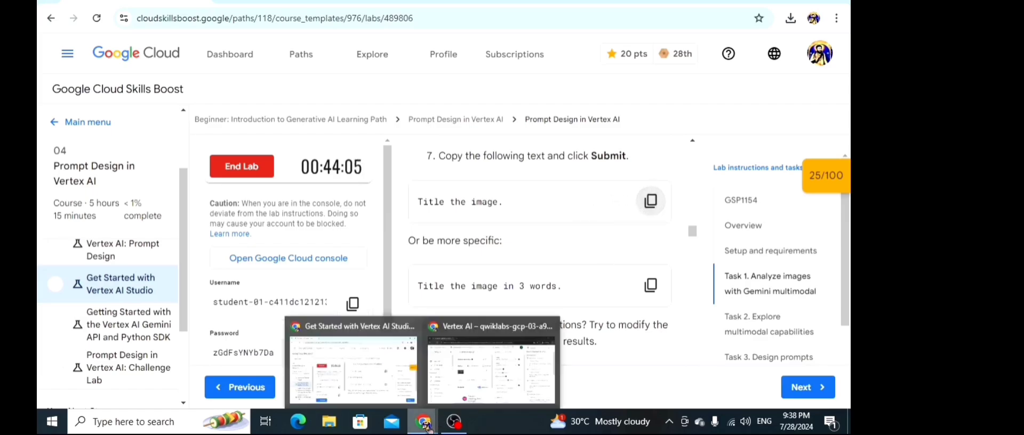
click(473, 390)
click(253, 237)
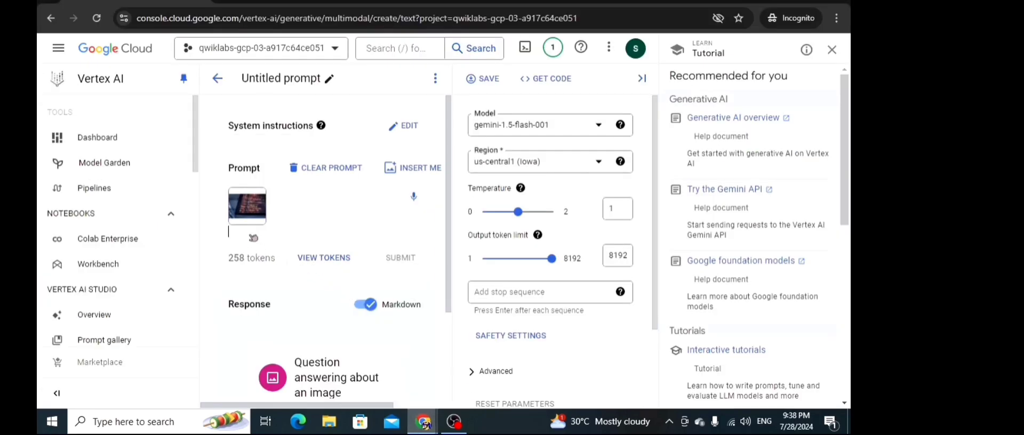
right_click(253, 238)
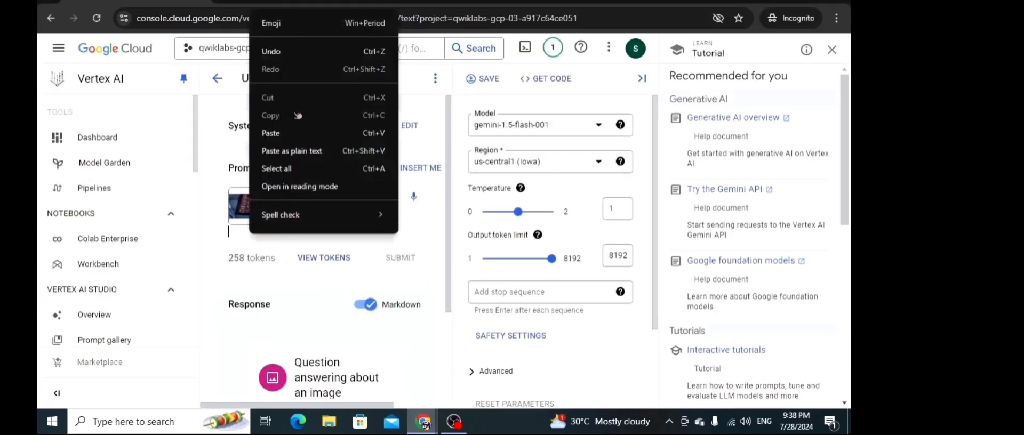
click(279, 139)
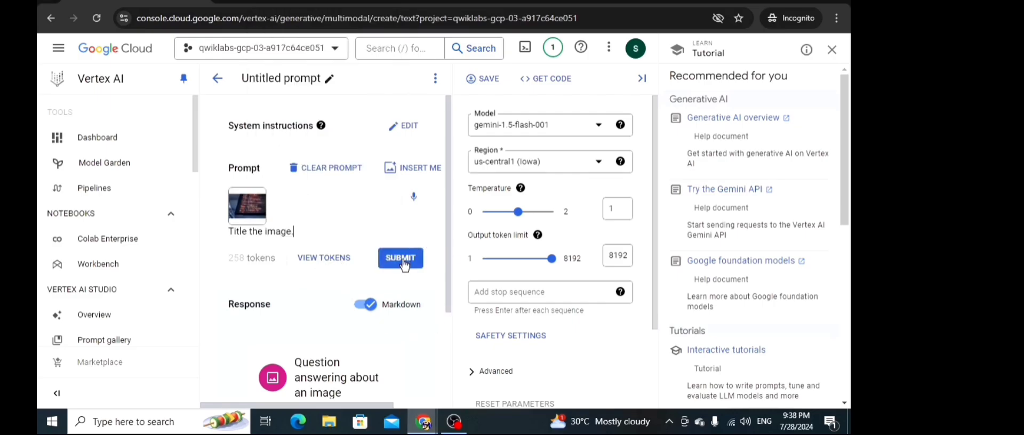
click(403, 261)
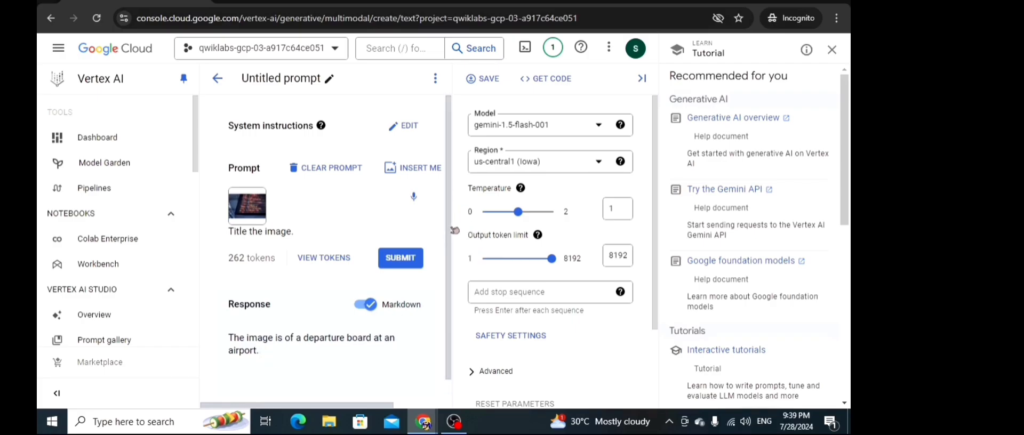
scroll(329, 361, down, 1)
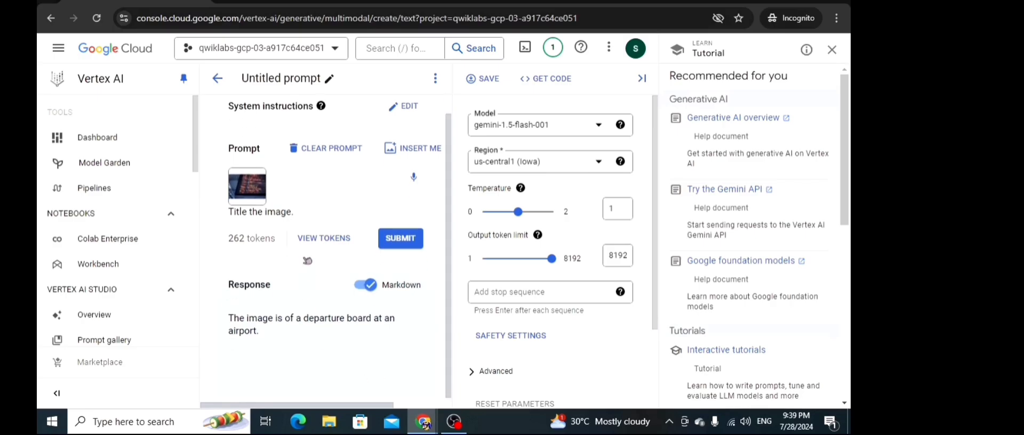
Step: Switch to the lab instructions and copy the step 8 prompt text "Describe the image in detail."
scroll(309, 235, up, 1)
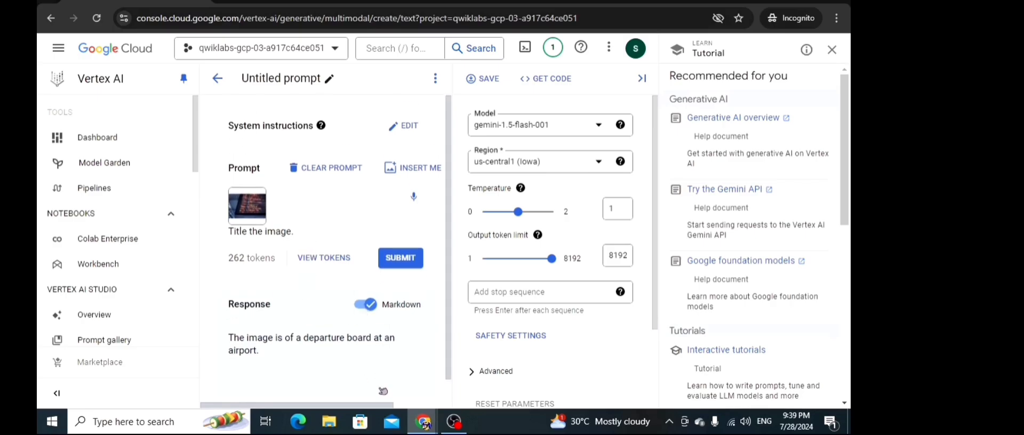
mouse_move(425, 424)
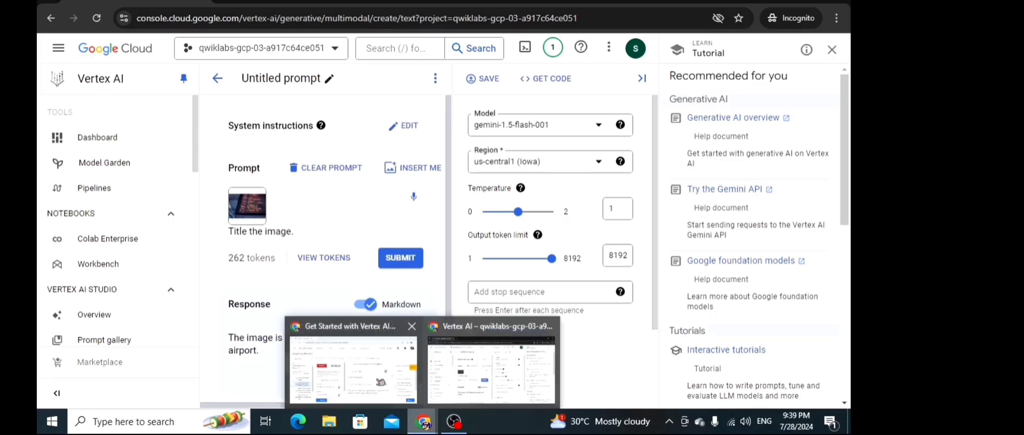
click(352, 363)
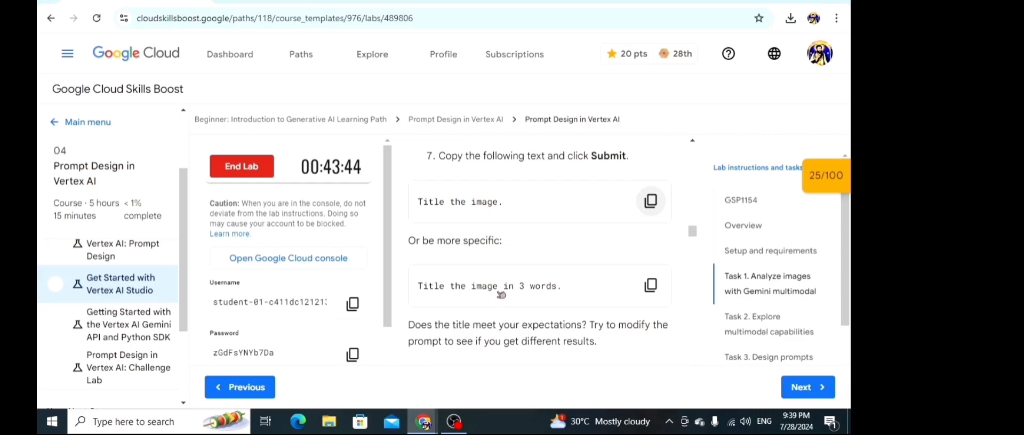
scroll(501, 294, down, 3)
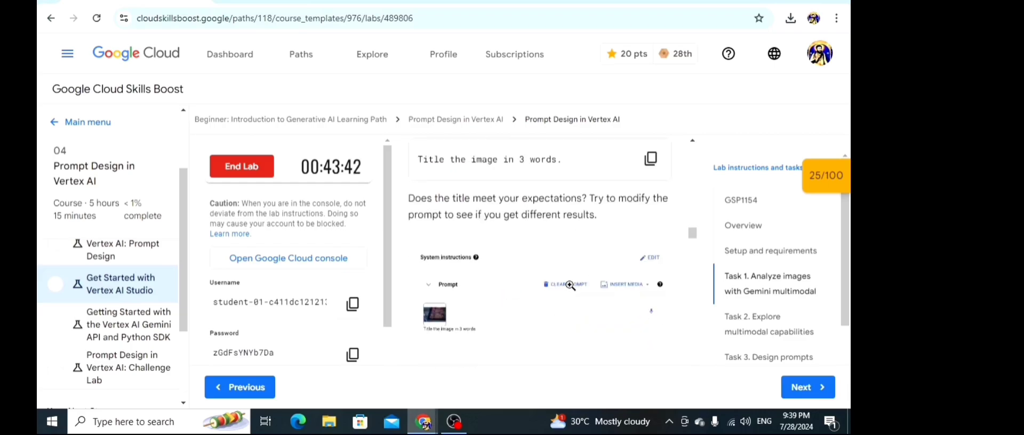
scroll(565, 296, down, 2)
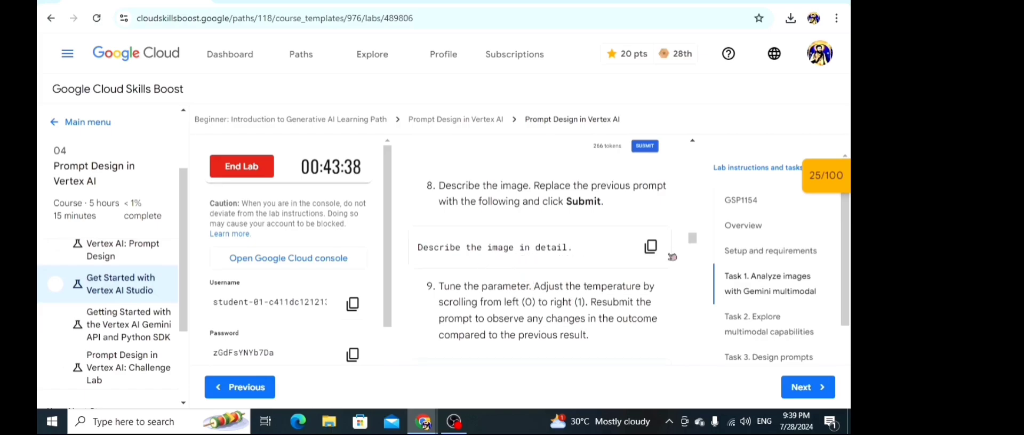
click(650, 251)
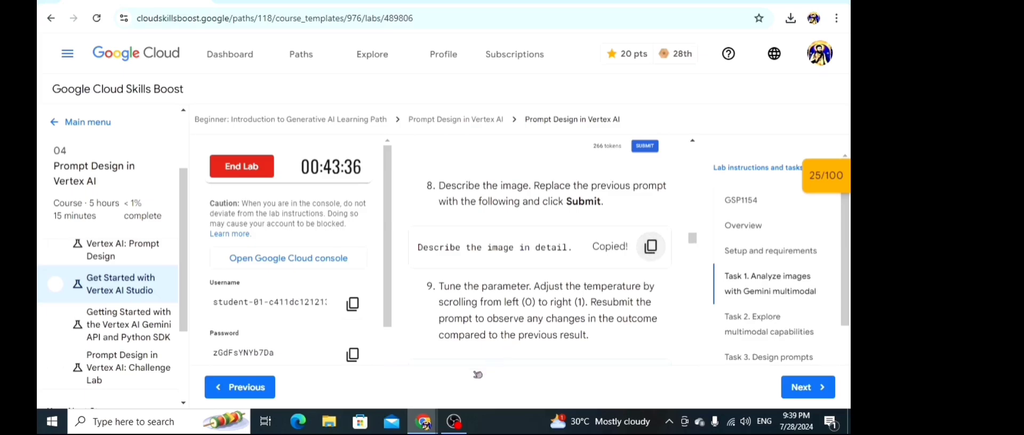
Step: Return to the Vertex AI console, replace the prompt text with "Describe the image in detail." and submit it
mouse_move(427, 424)
click(457, 394)
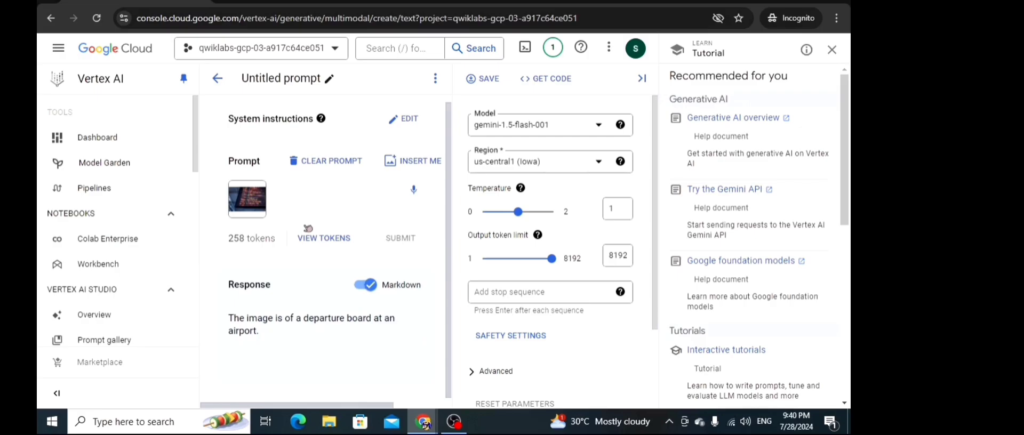
click(308, 228)
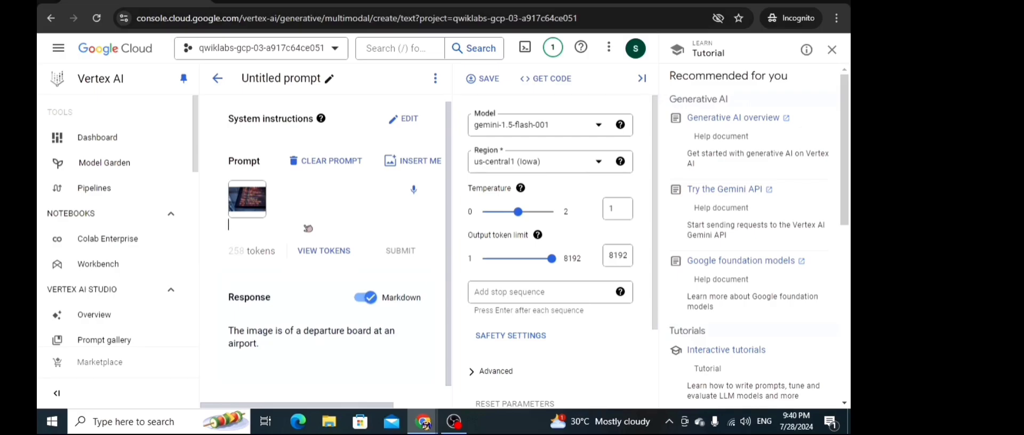
key(ctrl+v)
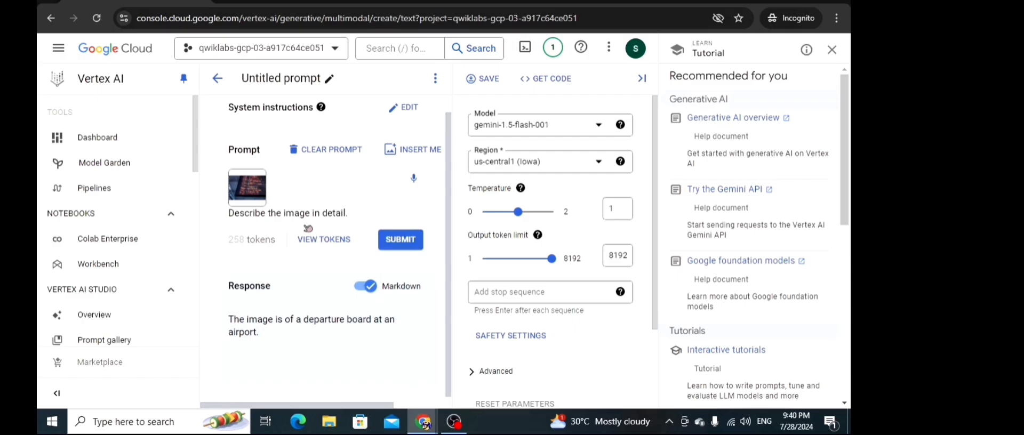
click(397, 243)
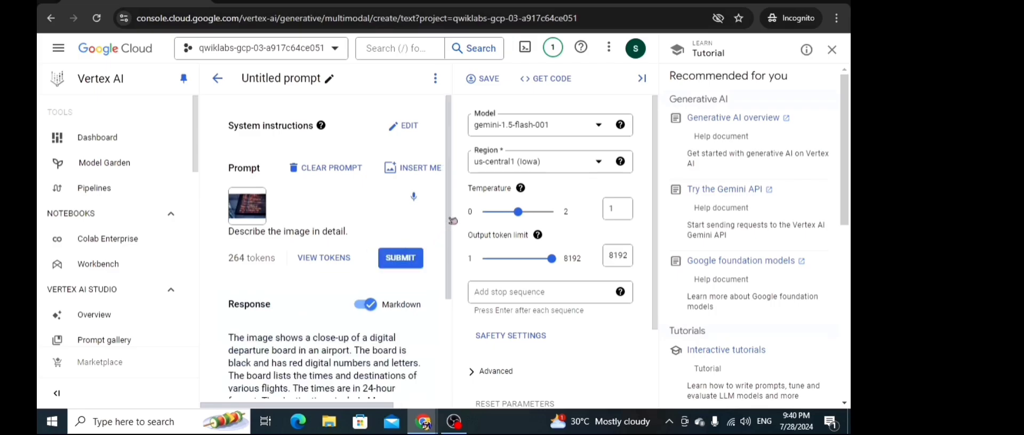
scroll(453, 221, down, 3)
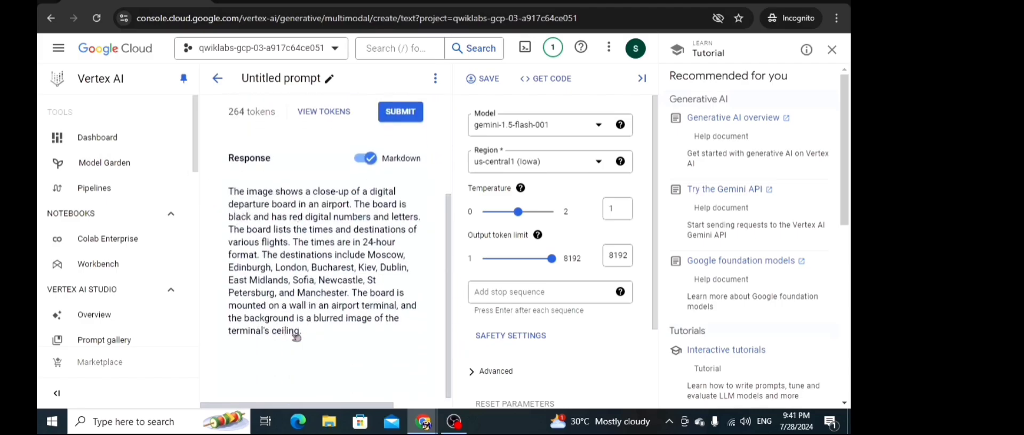
scroll(443, 210, up, 1)
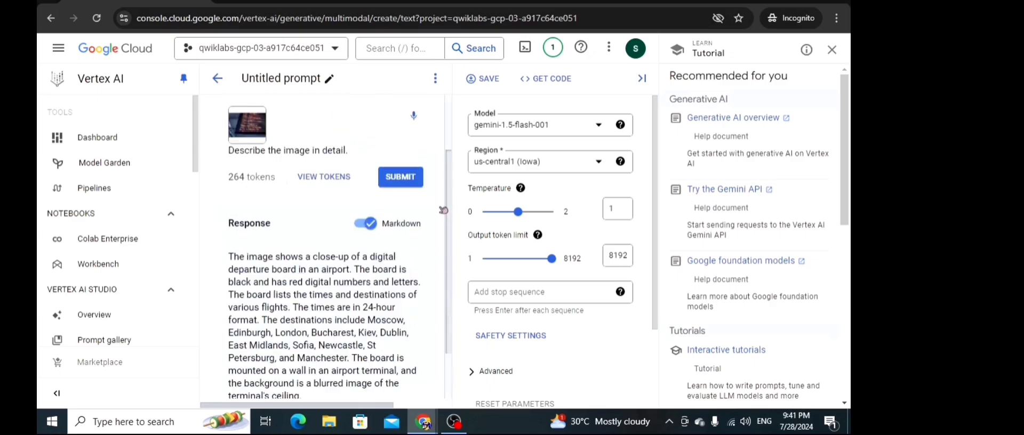
scroll(443, 210, up, 1)
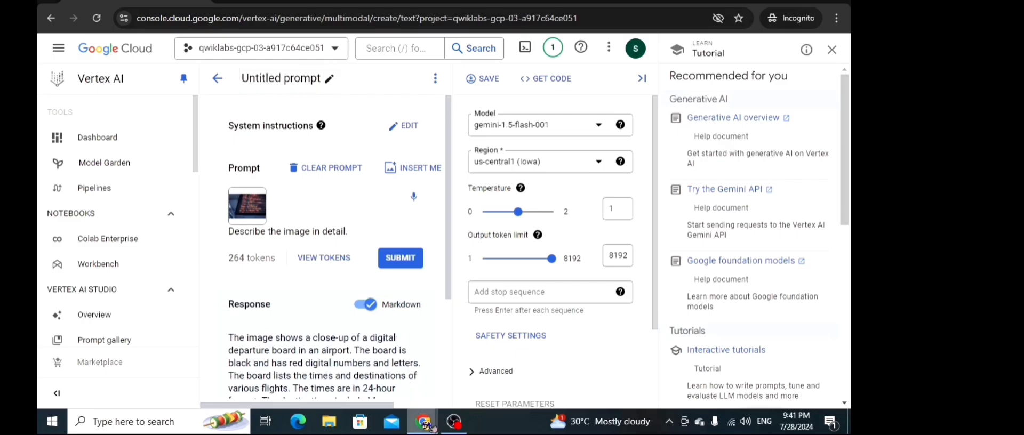
Step: Switch to the lab instructions and copy the prompt name "Image analysis" from step 3 of Task 1
mouse_move(430, 425)
click(383, 385)
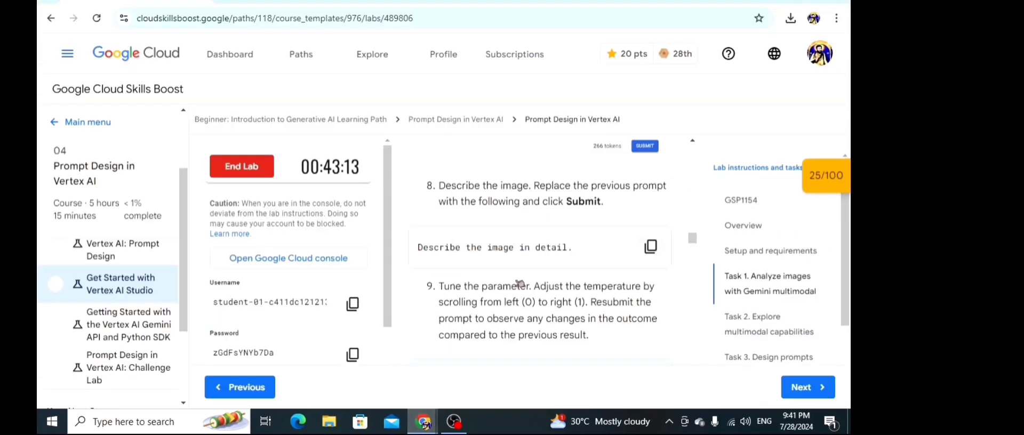
scroll(534, 278, down, 3)
scroll(533, 279, up, 3)
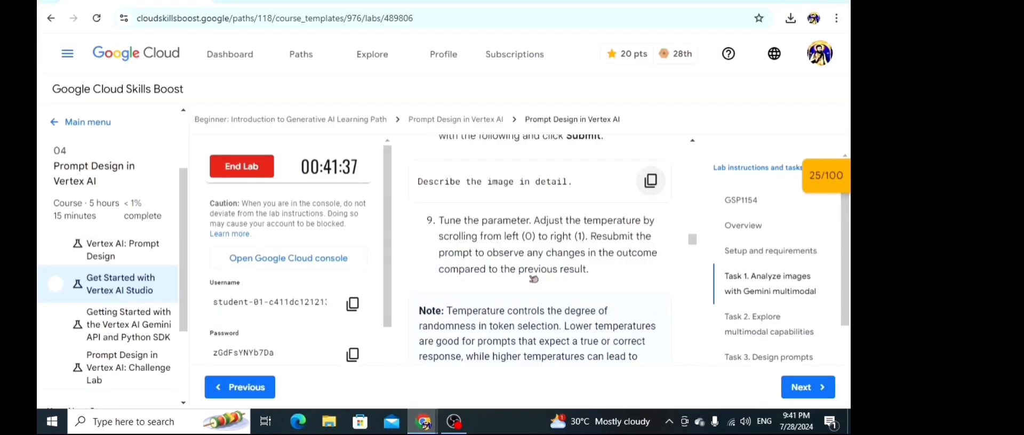
scroll(533, 278, up, 5)
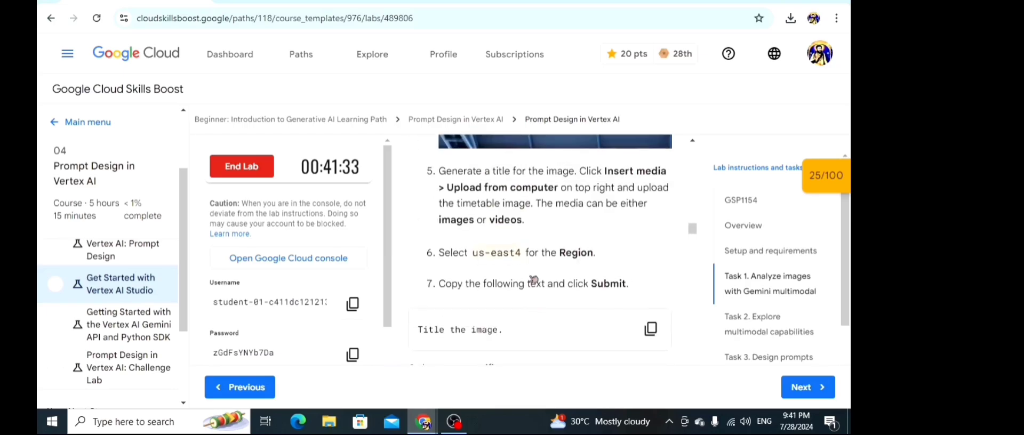
scroll(533, 279, up, 3)
scroll(534, 278, up, 3)
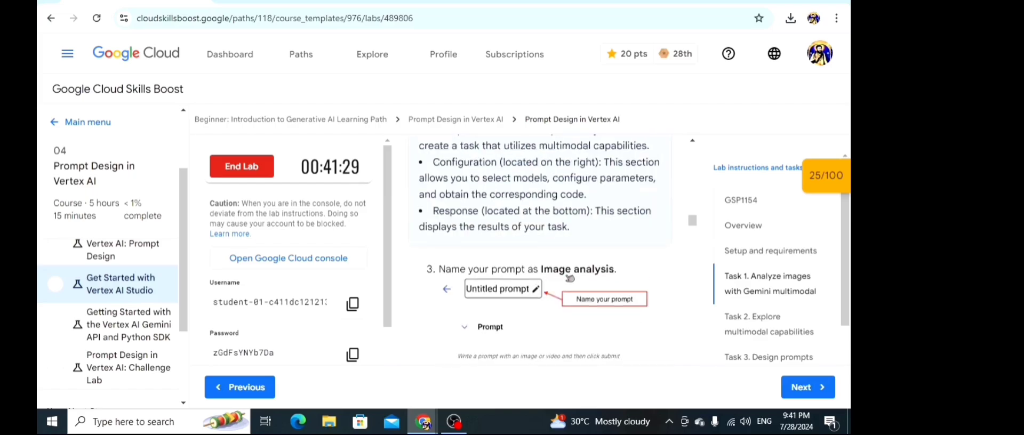
drag(615, 270, 543, 272)
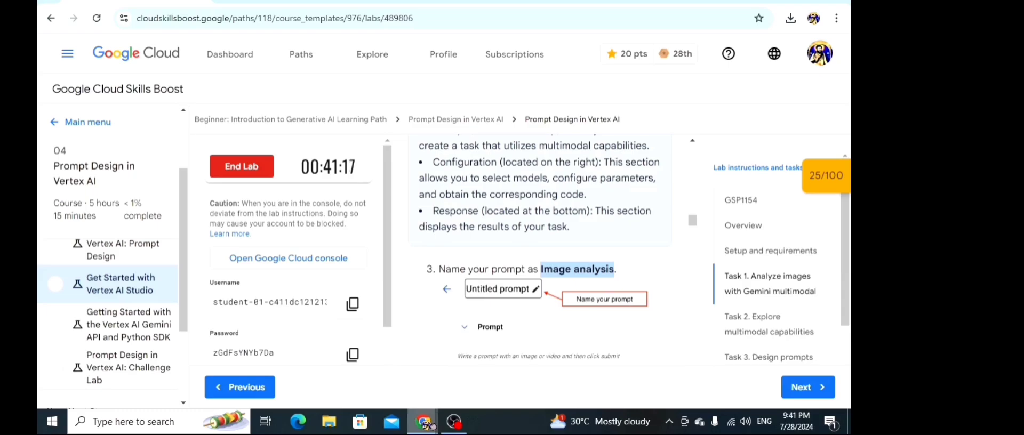
Step: Return to the Vertex AI console and rename the untitled prompt to "Image analysis"
mouse_move(426, 424)
click(581, 363)
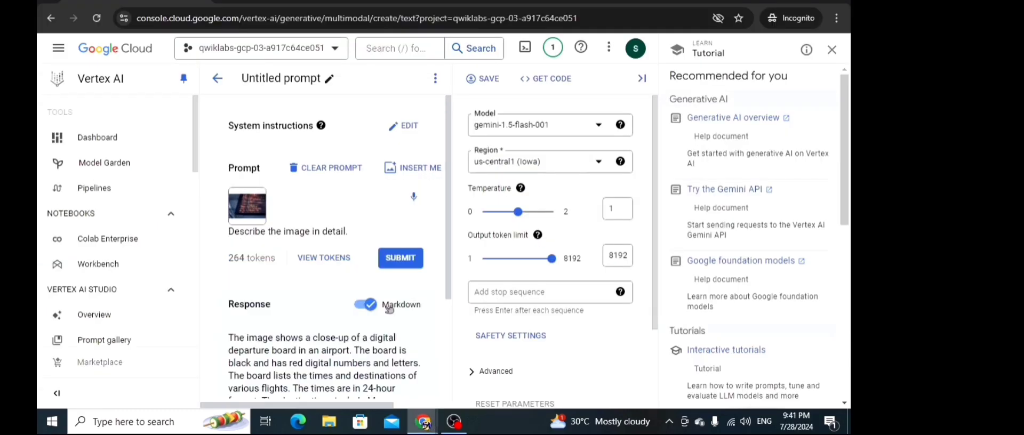
click(330, 80)
click(330, 81)
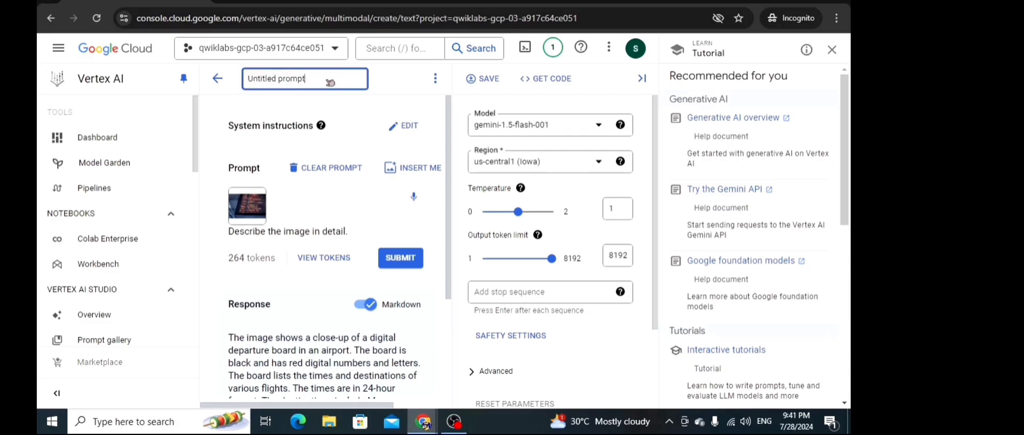
key(BackSpace)
key(BackSpace)
key(BackSpace)
key(BackSpace)
key(BackSpace)
key(BackSpace)
key(BackSpace)
key(BackSpace)
key(BackSpace)
key(ctrl+v)
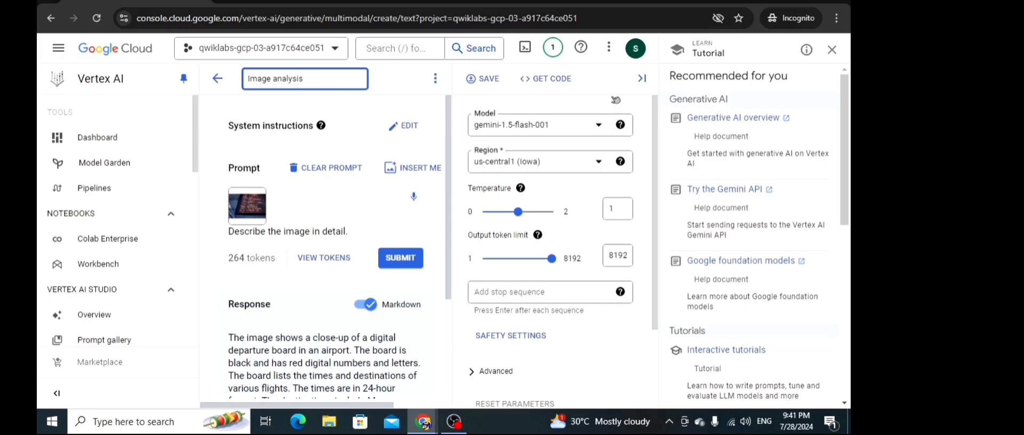
Step: Start saving the Image analysis prompt and look up the required region in the Task 1 lab instructions
click(487, 80)
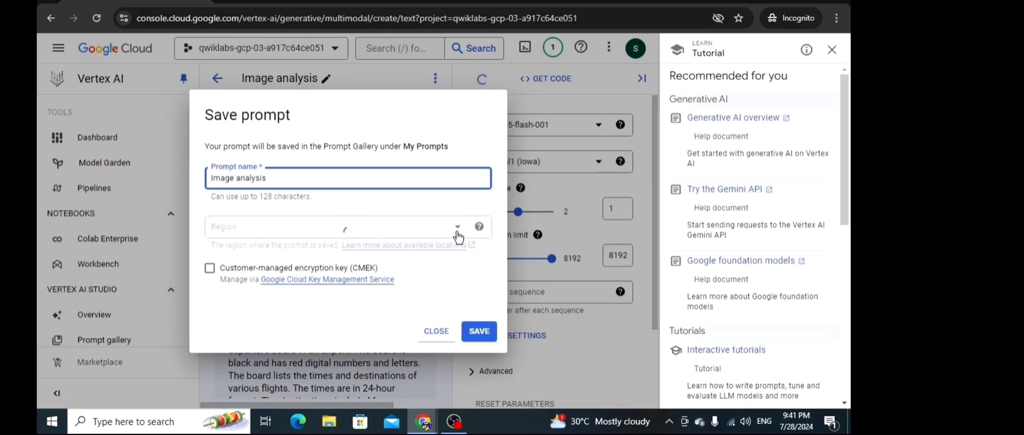
mouse_move(423, 422)
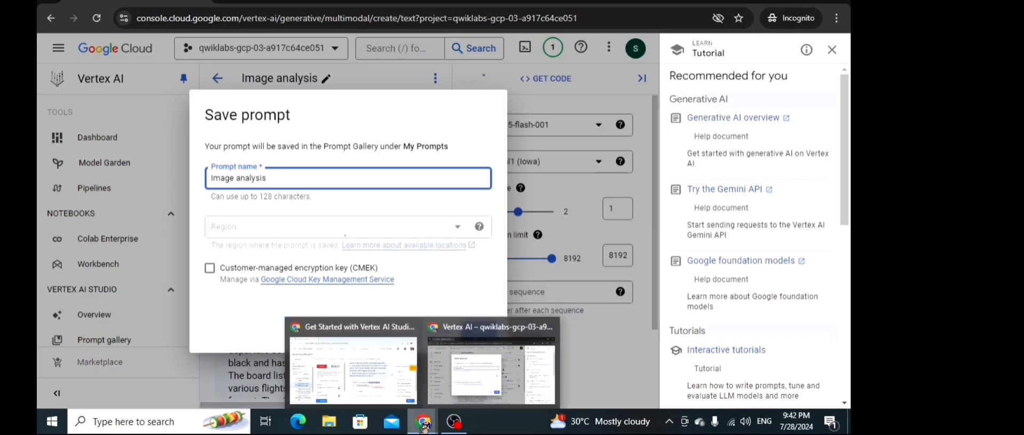
click(363, 376)
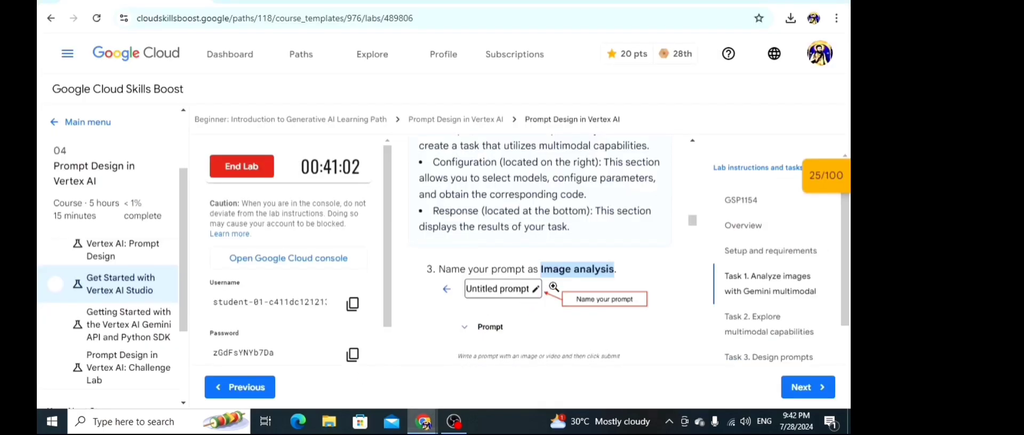
scroll(553, 287, down, 2)
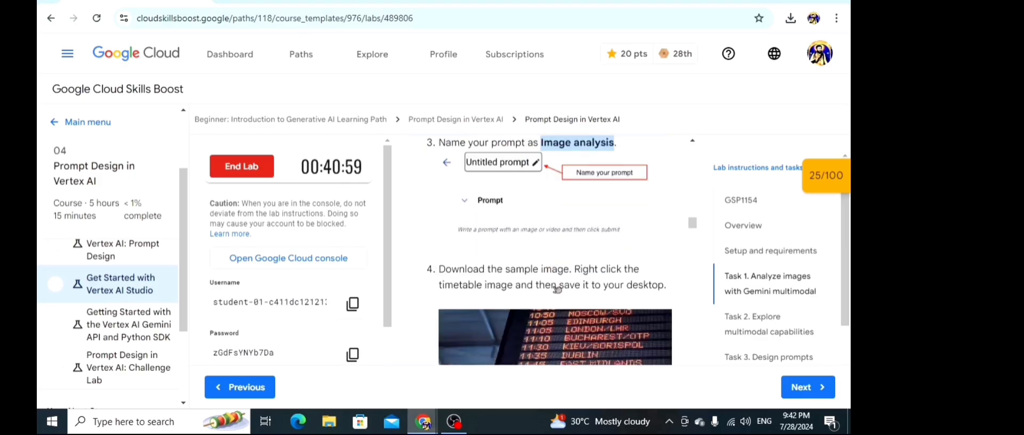
scroll(557, 289, down, 5)
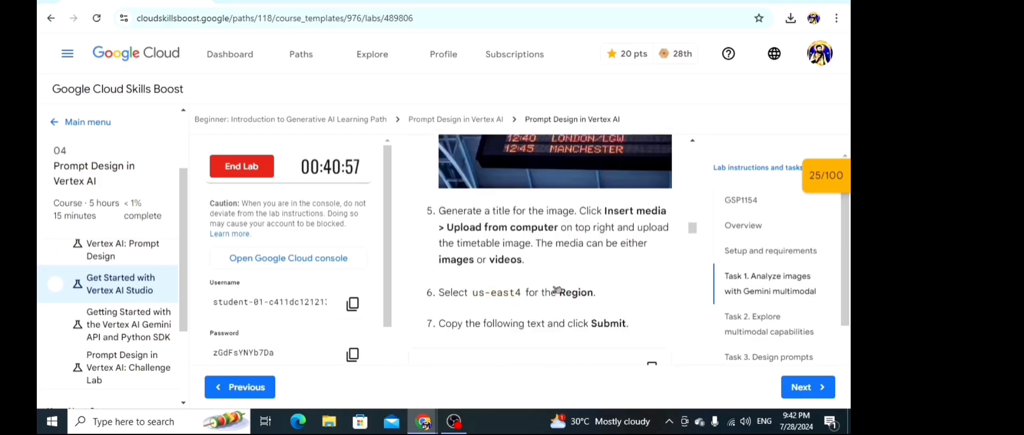
scroll(557, 289, down, 3)
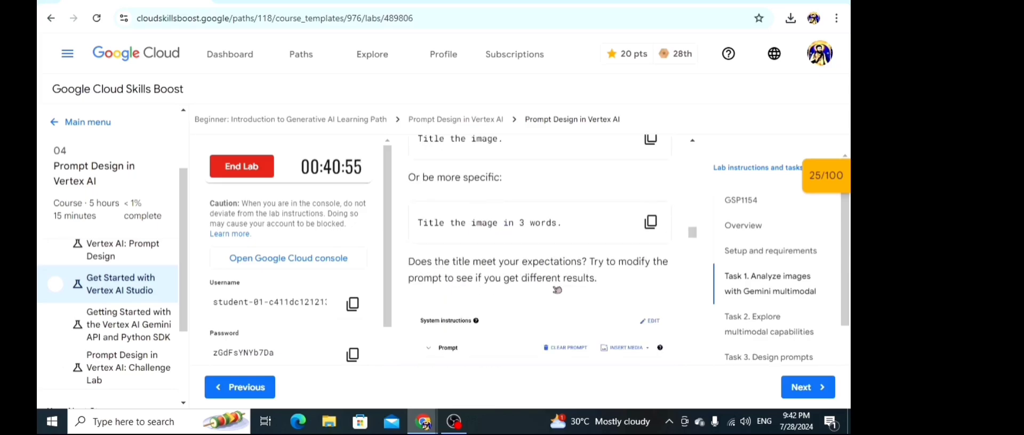
scroll(557, 290, up, 1)
scroll(557, 289, up, 2)
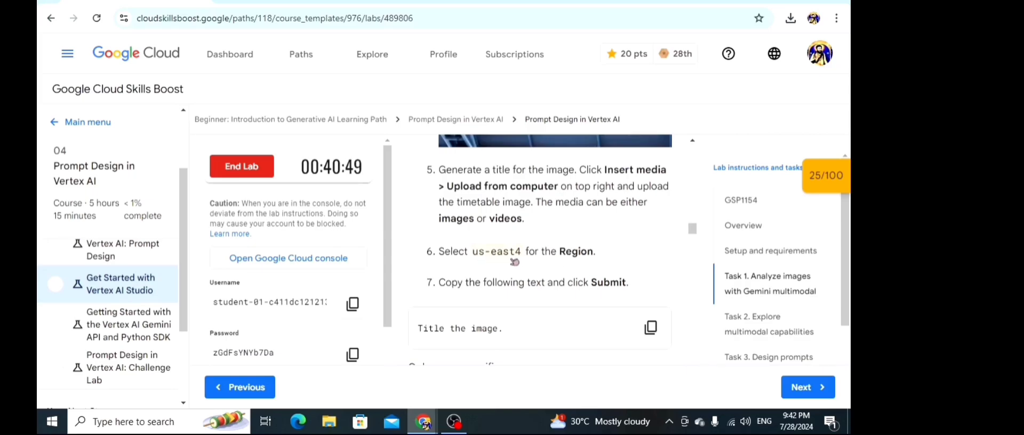
Step: Return to the Vertex AI console, save the prompt in region us-east4 (Northern Virginia) and retry the history update
mouse_move(437, 425)
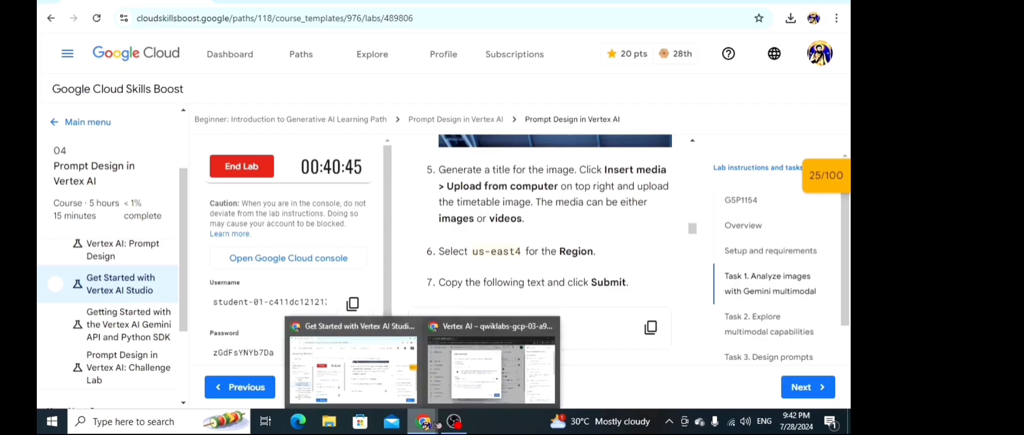
click(494, 372)
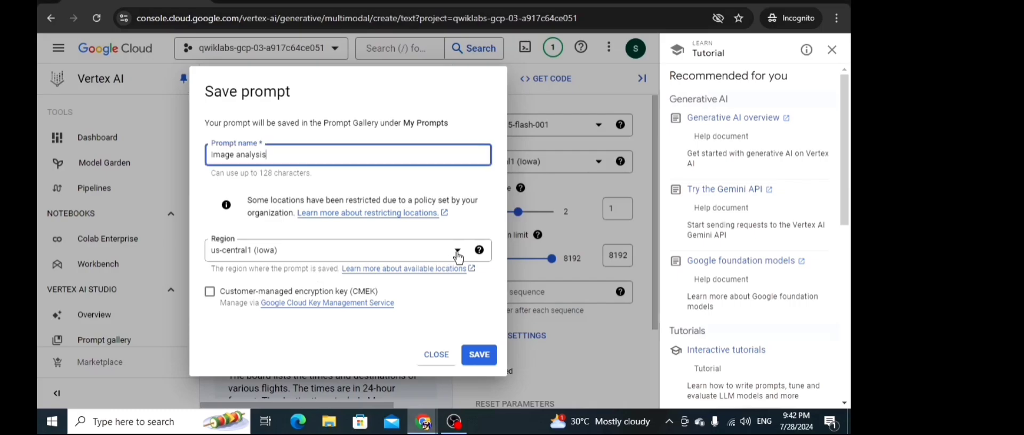
click(458, 252)
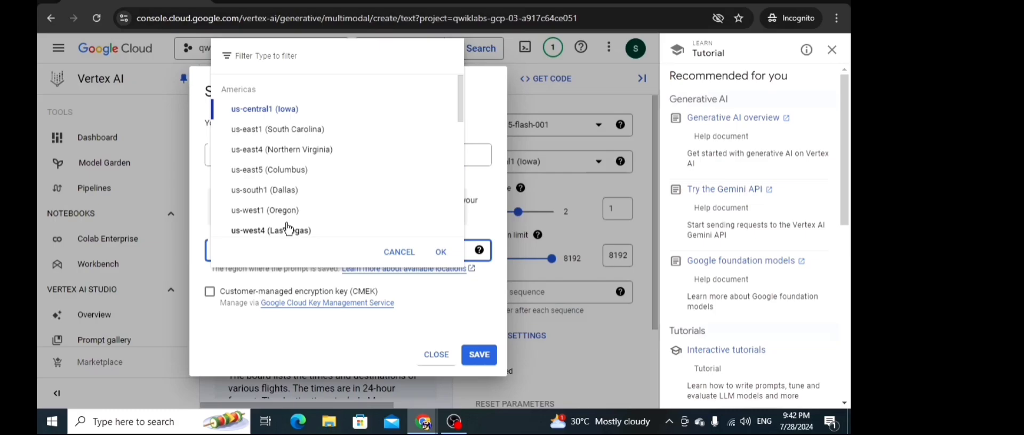
click(258, 152)
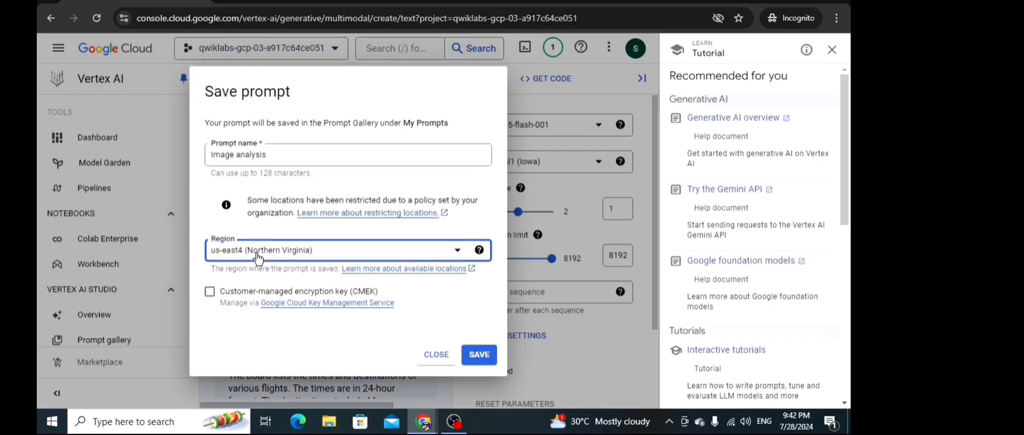
click(480, 354)
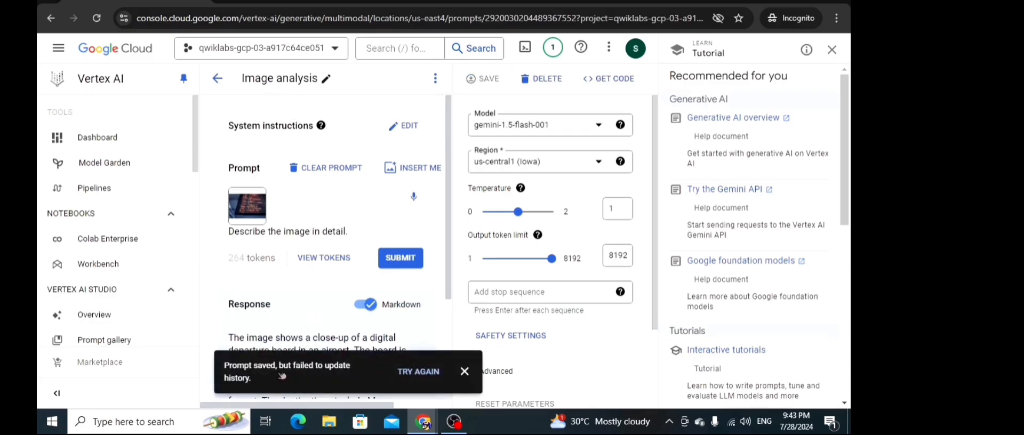
click(414, 373)
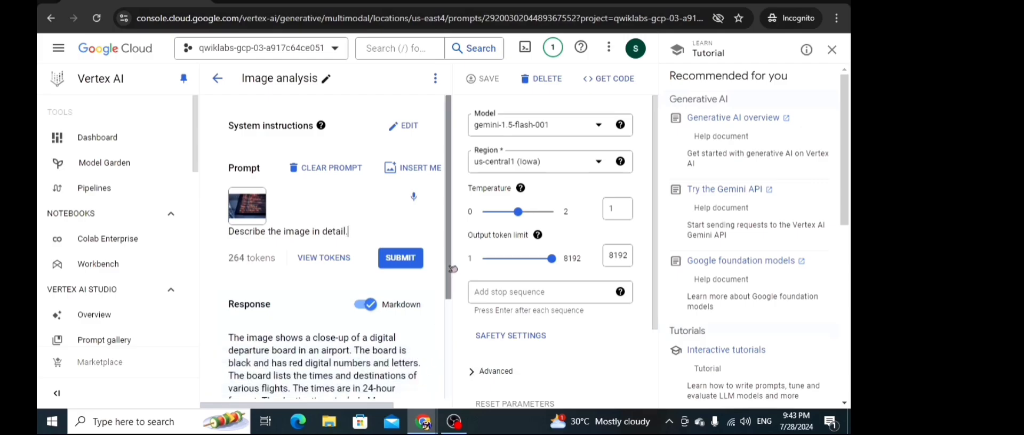
scroll(455, 320, down, 2)
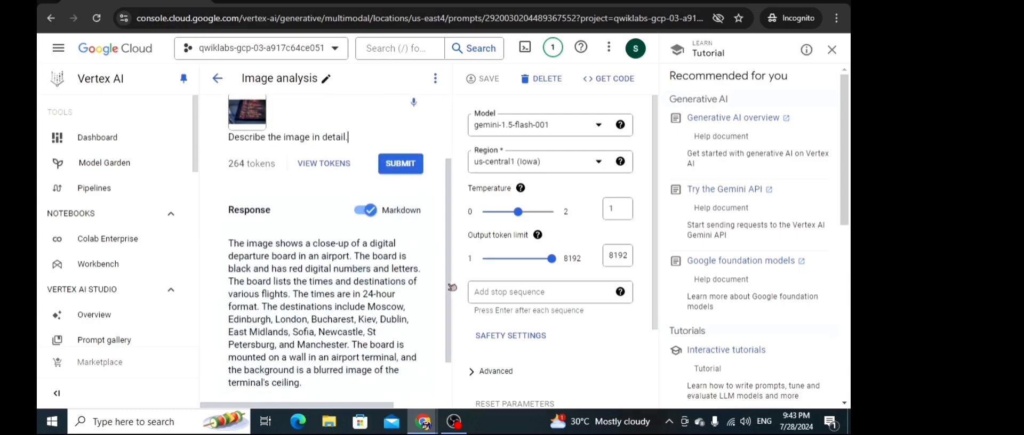
Step: Switch to the lab instructions and check the progress of the "Extract the content of the image" checkpoint at the end of Task 1, retrying once
scroll(452, 304, down, 1)
mouse_move(423, 427)
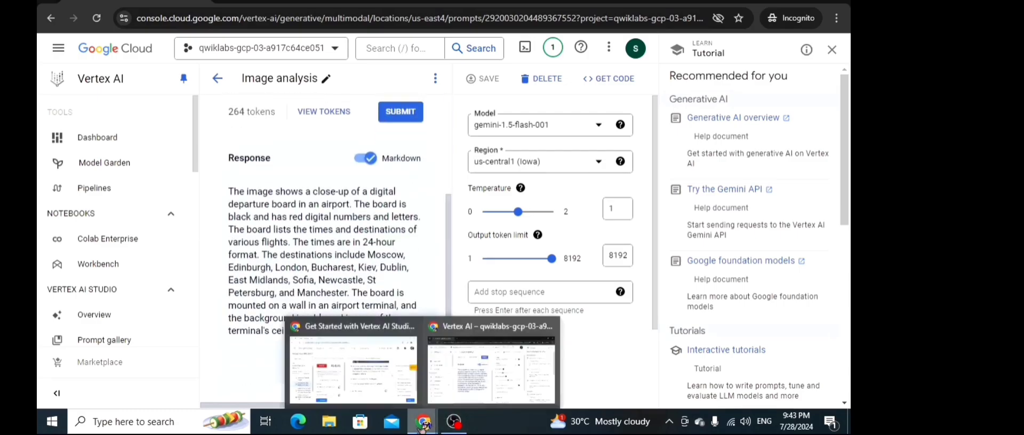
click(380, 368)
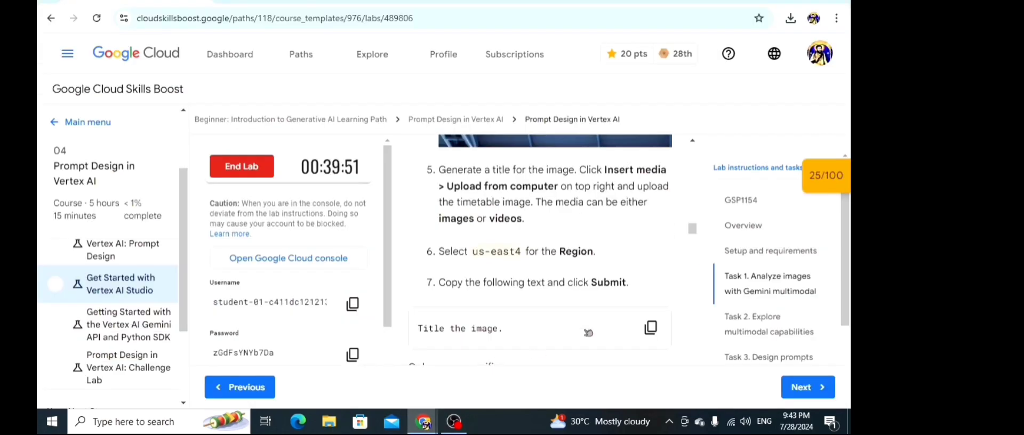
scroll(695, 271, down, 8)
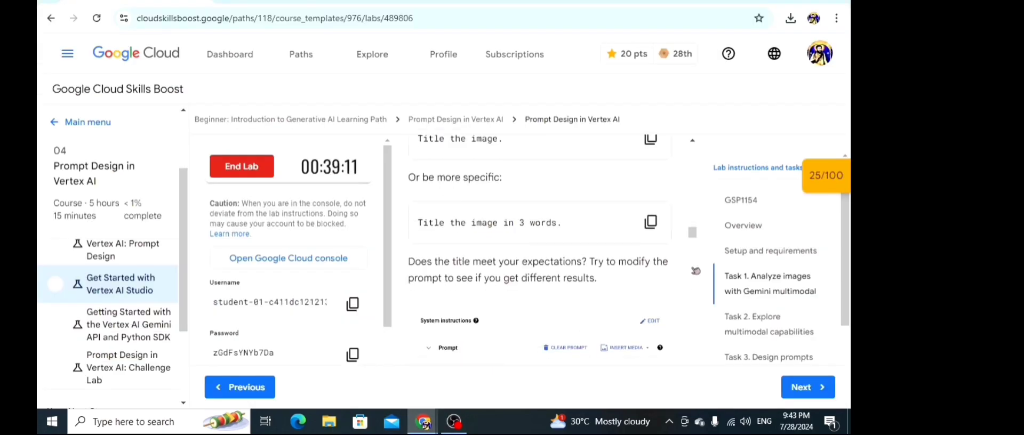
scroll(696, 271, down, 5)
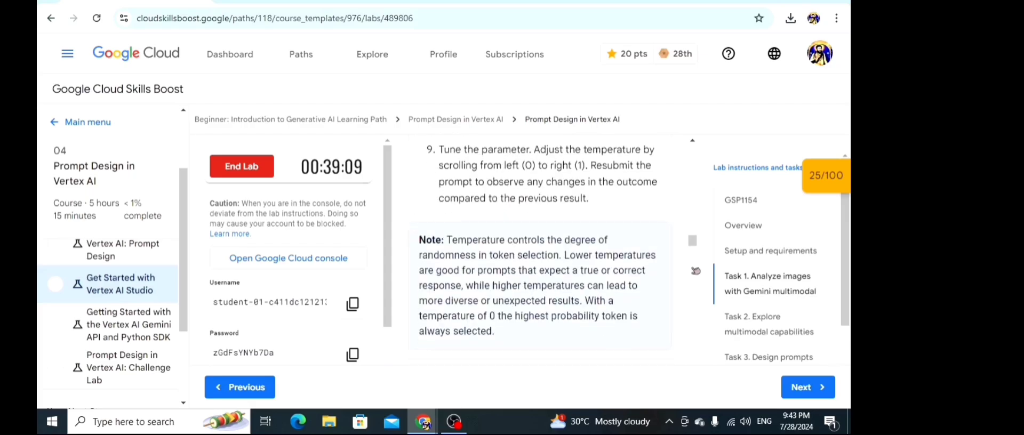
scroll(695, 271, down, 5)
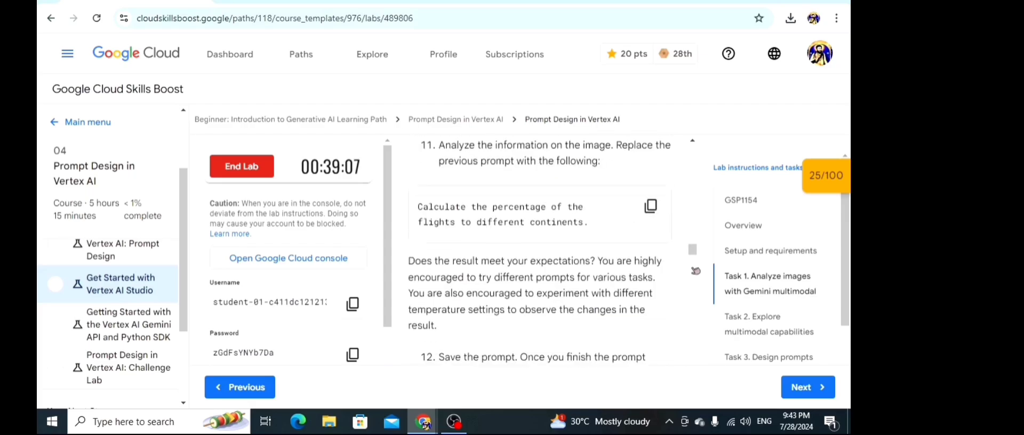
scroll(695, 271, down, 2)
scroll(695, 271, down, 3)
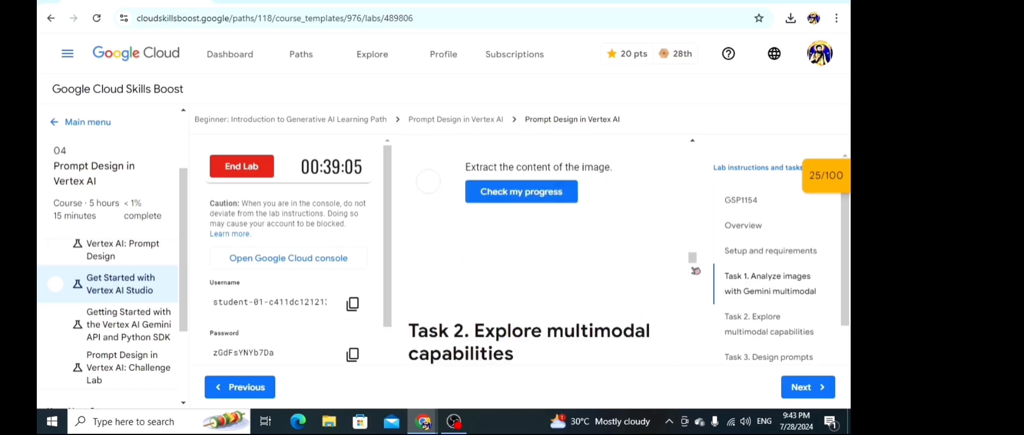
click(505, 194)
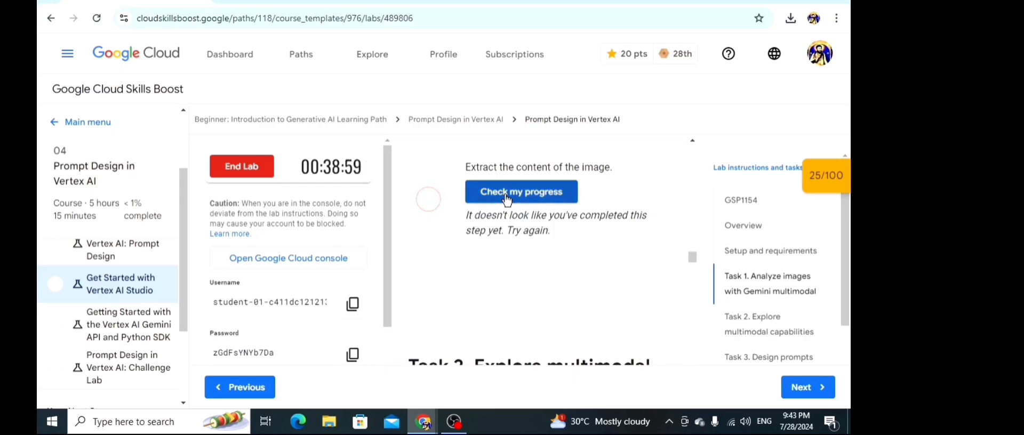
click(506, 200)
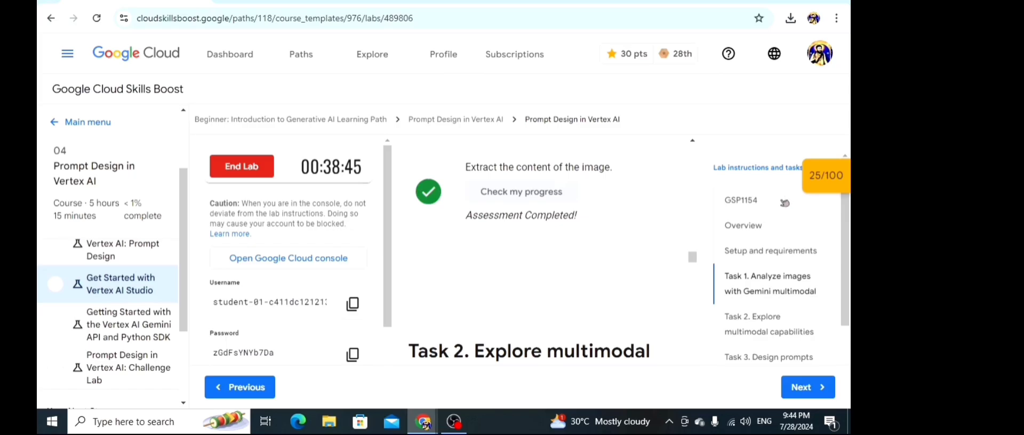
Step: Open the lab's checkpoint list, check progress for "Extract the content of the image" there too, and collapse the list
click(829, 181)
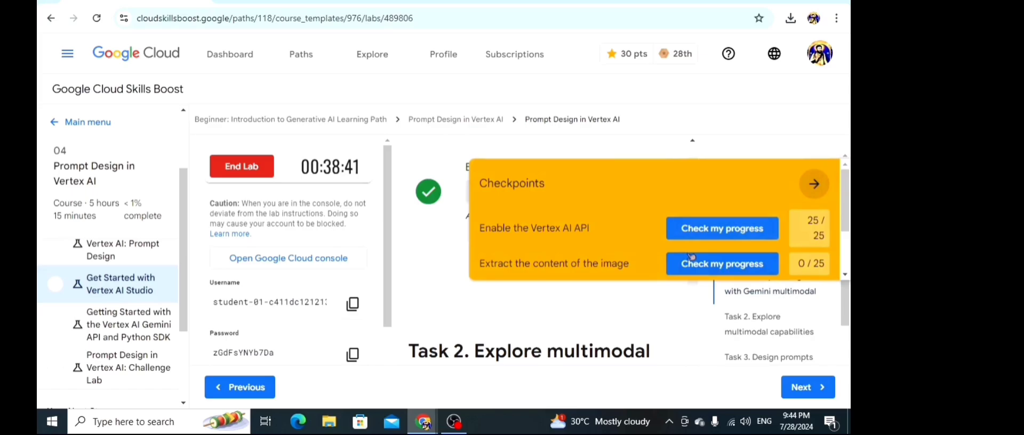
click(721, 269)
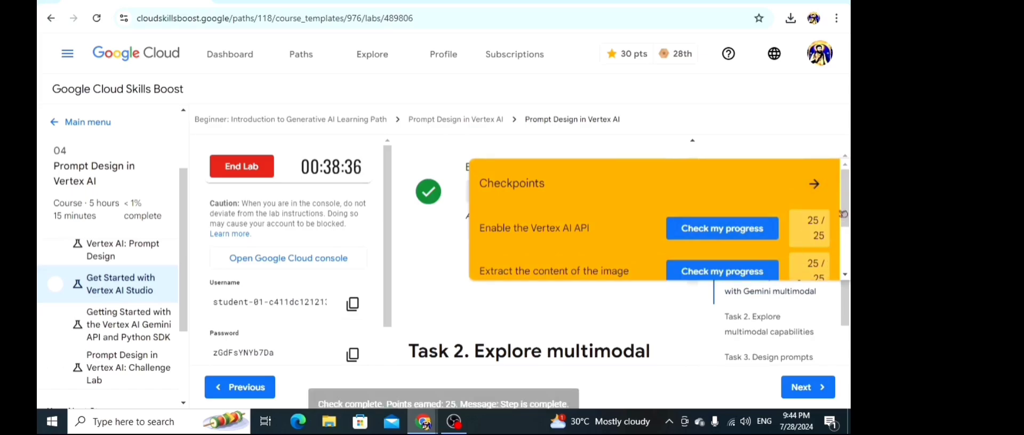
mouse_move(848, 215)
mouse_down()
mouse_move(847, 230)
mouse_move(848, 201)
mouse_up()
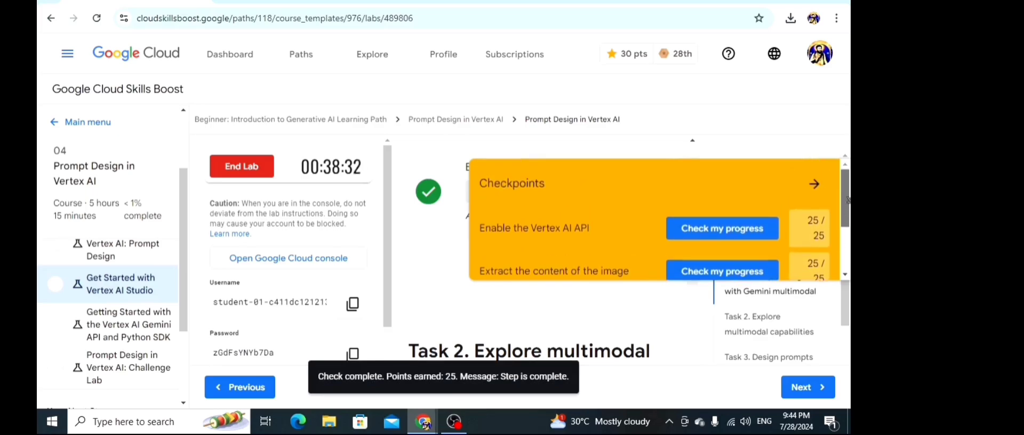
click(814, 187)
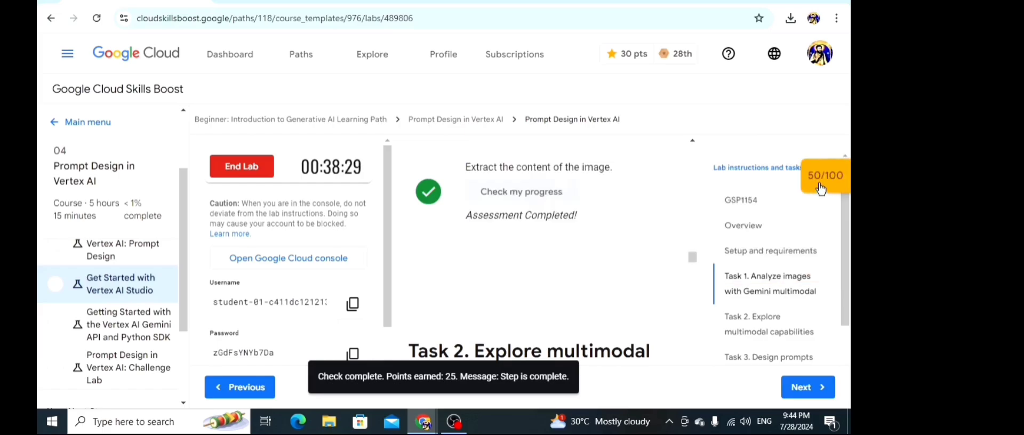
Step: Return to the Vertex AI console and create a new text prompt in the Language section of Vertex AI Studio
scroll(529, 259, down, 1)
scroll(529, 259, down, 3)
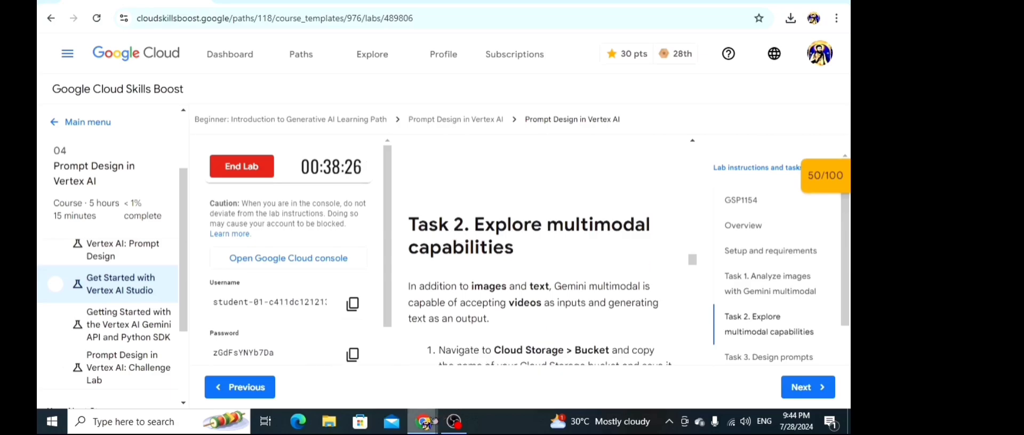
mouse_move(425, 424)
click(470, 362)
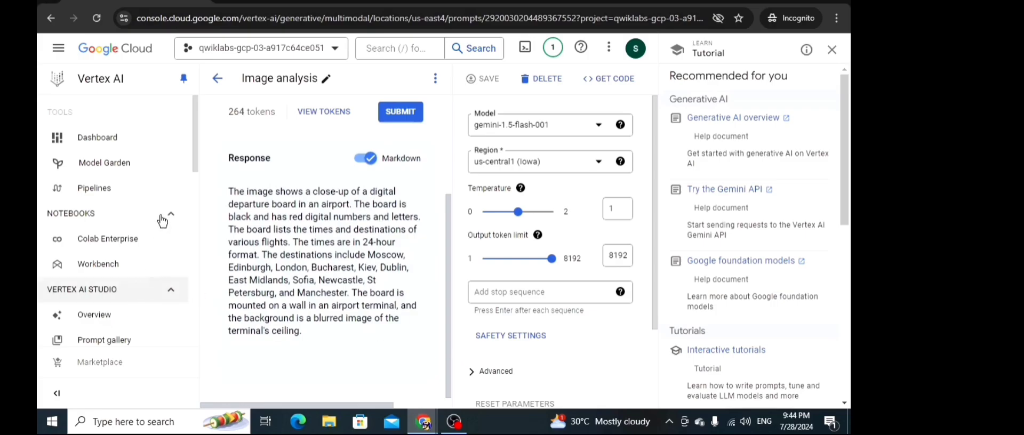
drag(196, 161, 197, 184)
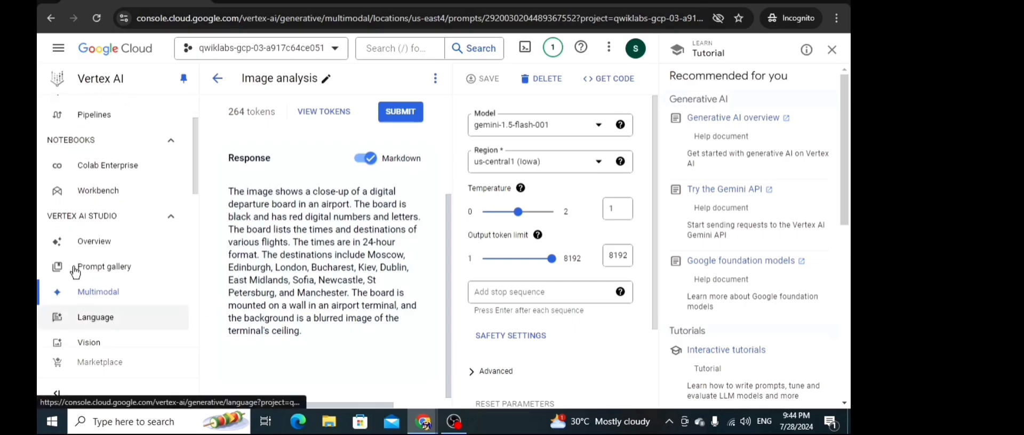
click(94, 318)
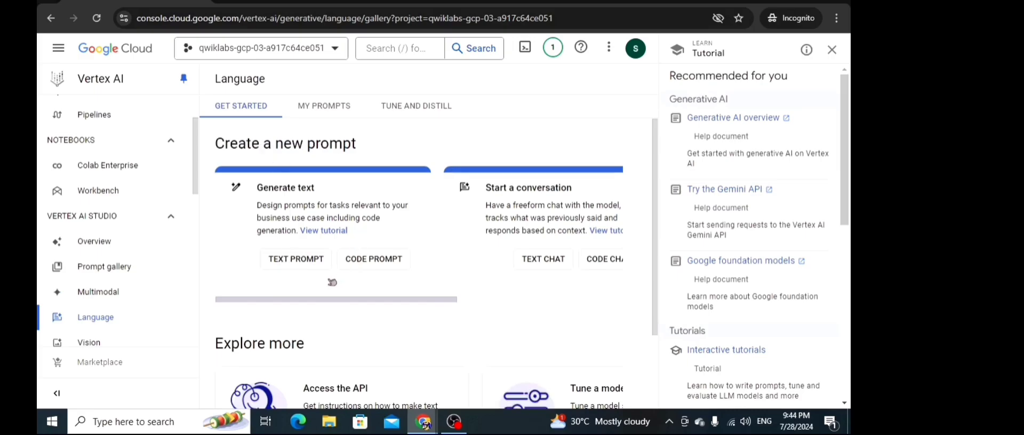
click(296, 260)
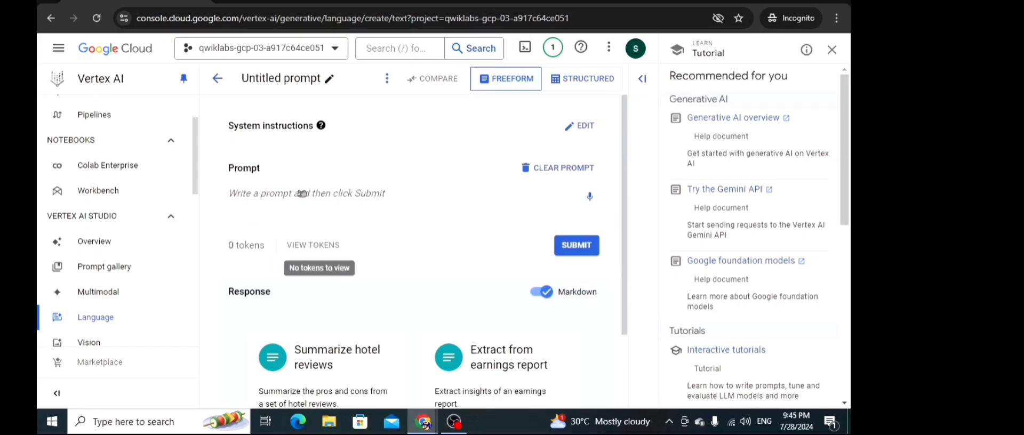
scroll(309, 184, down, 1)
scroll(435, 394, down, 1)
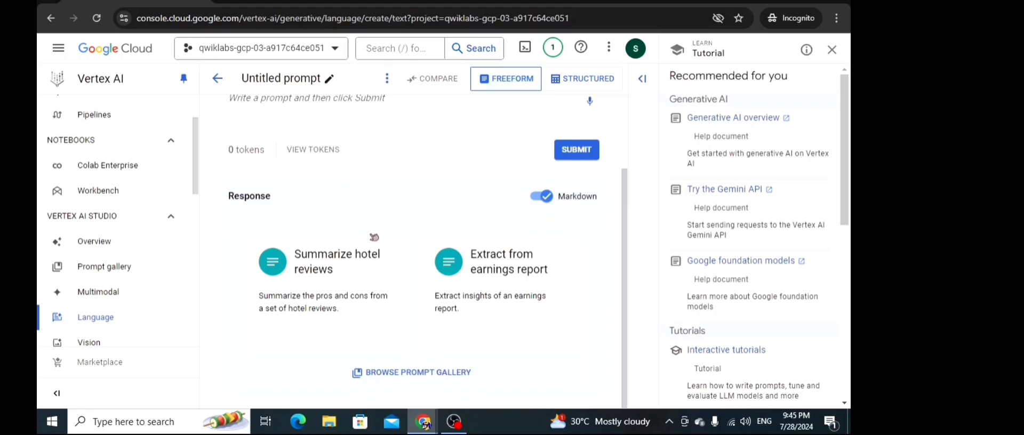
drag(626, 187, 625, 162)
scroll(630, 118, up, 1)
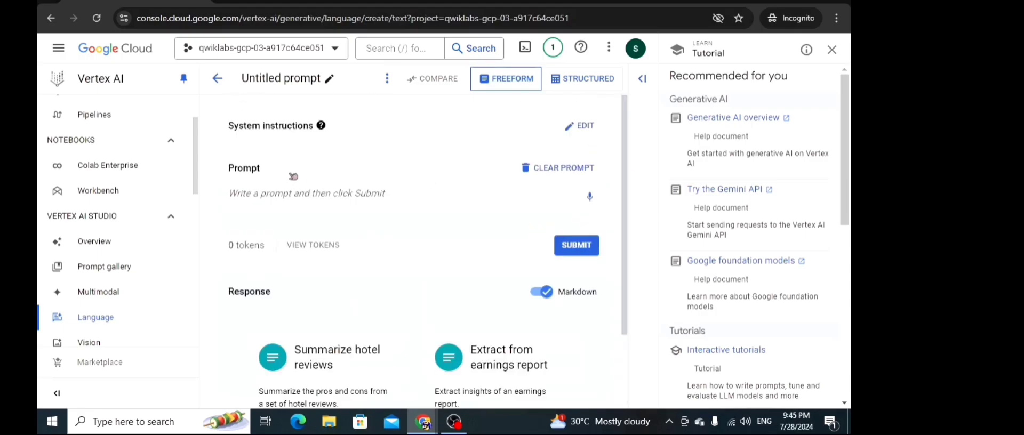
Step: Switch to the lab instructions and copy the prompt text "What is a prompt gallery?" from Task 3
mouse_move(425, 424)
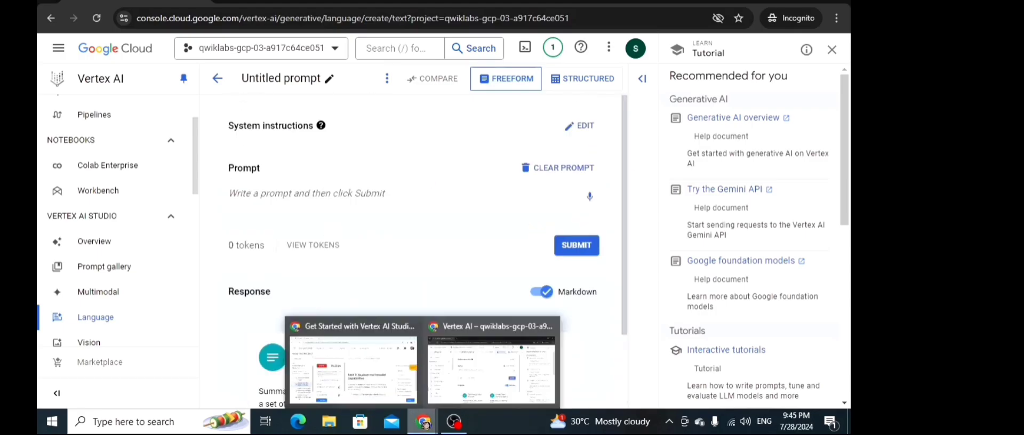
click(367, 375)
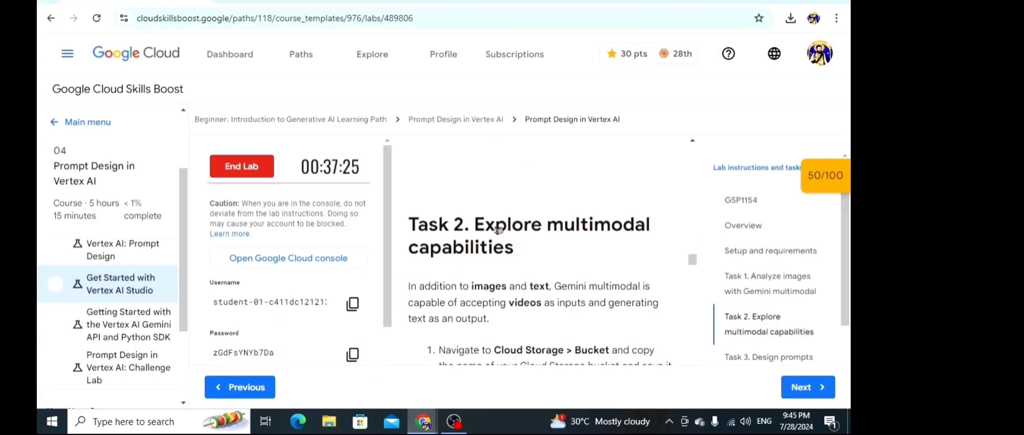
scroll(695, 265, down, 5)
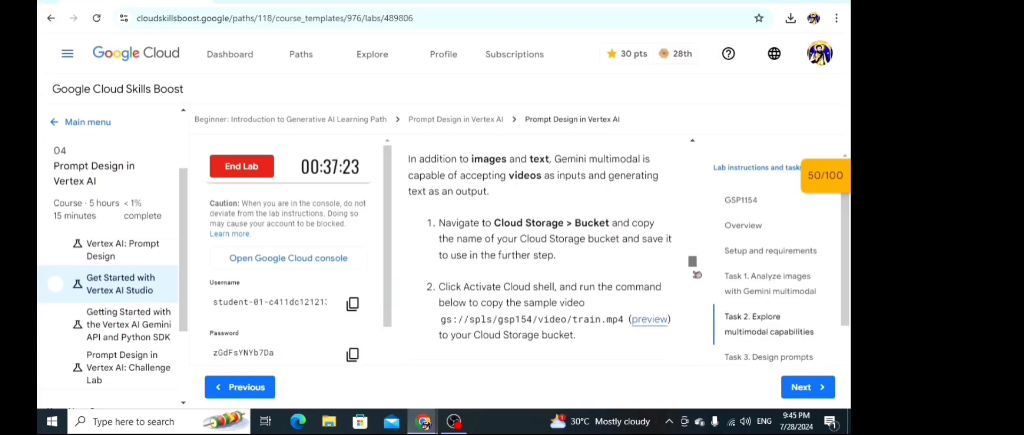
scroll(694, 266, up, 2)
scroll(694, 265, down, 3)
drag(696, 274, 695, 309)
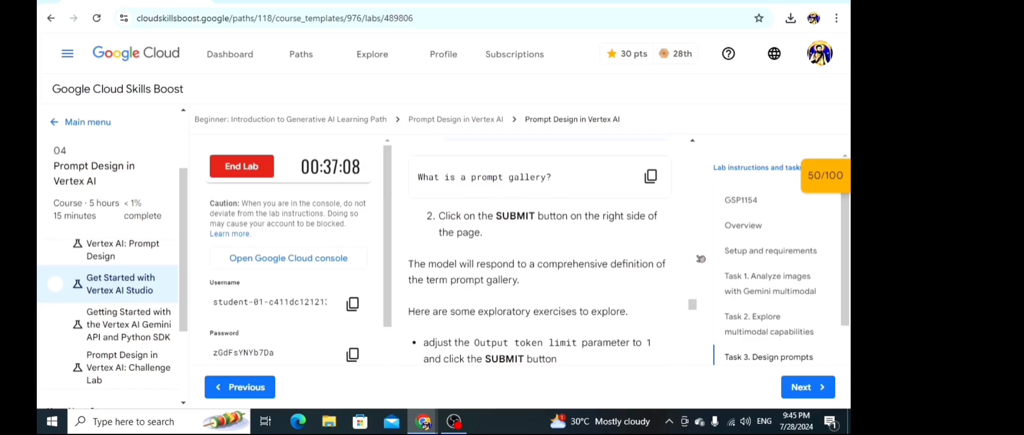
click(652, 179)
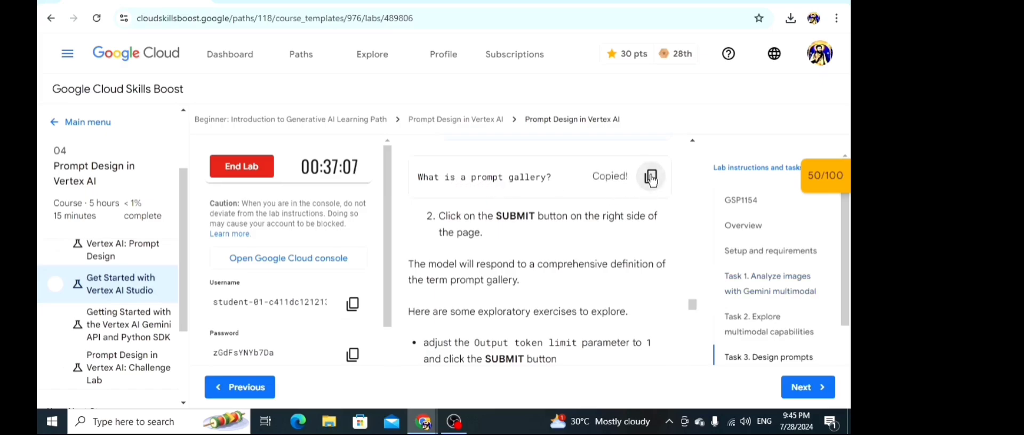
Step: Return to the Vertex AI console, enter "What is a prompt gallery?" in the untitled freeform prompt and submit it
mouse_move(425, 426)
click(461, 376)
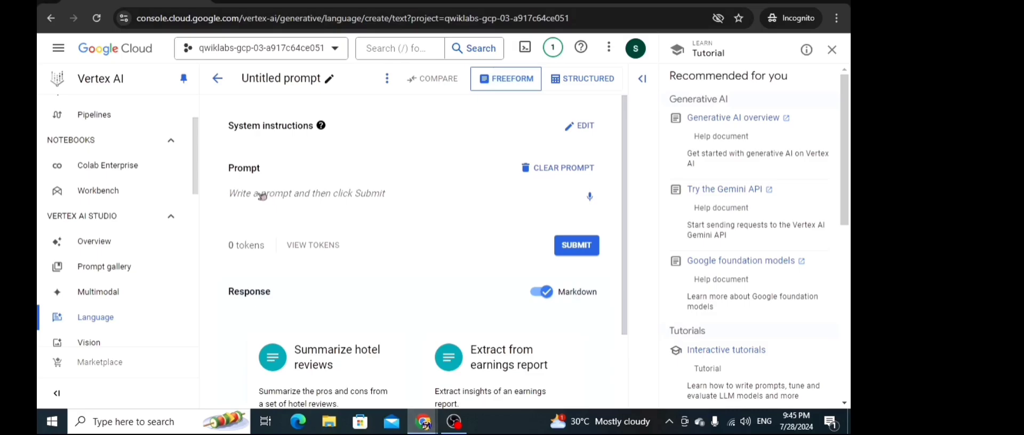
key(ctrl+v)
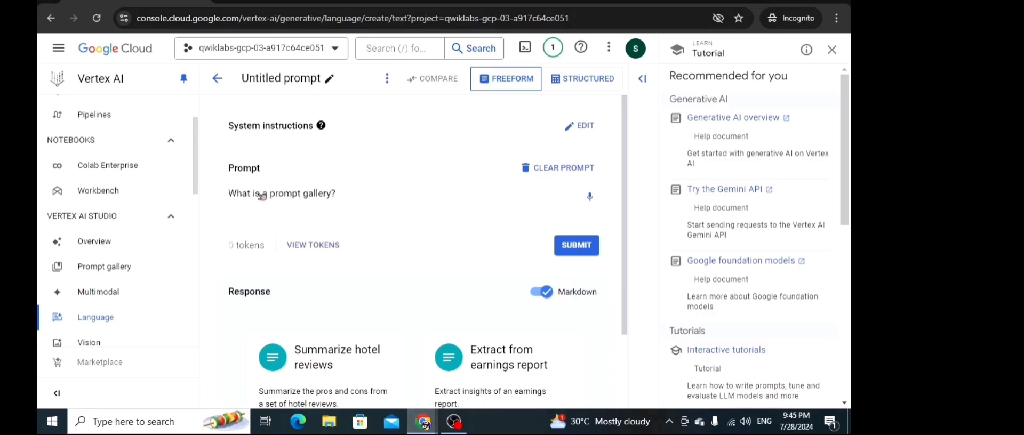
click(577, 247)
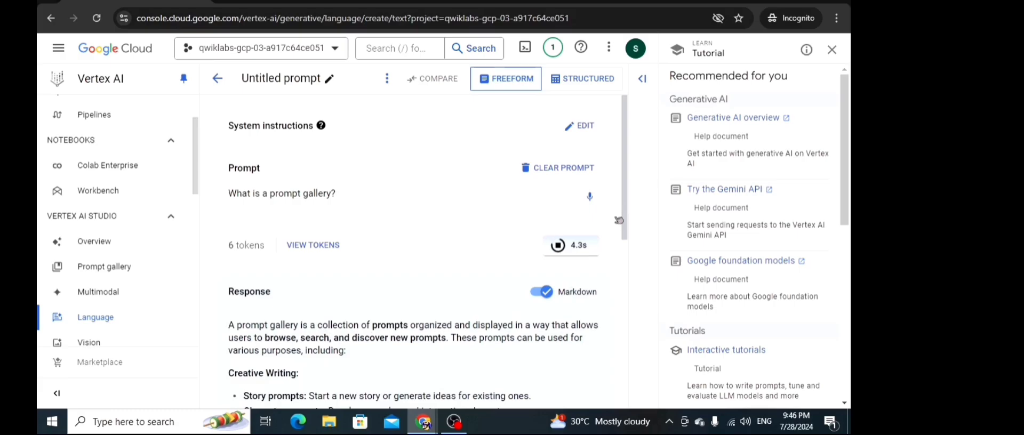
Step: Look through the model's response and switch the prompt from freeform to structured mode
scroll(618, 220, down, 3)
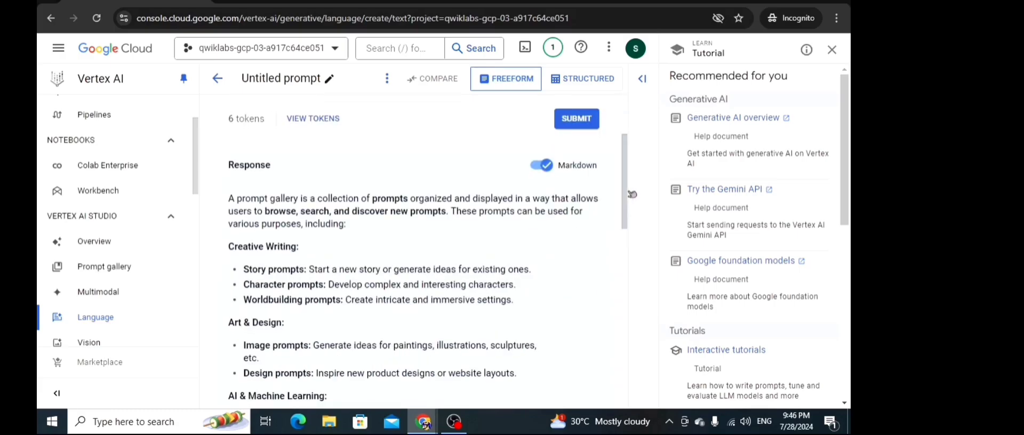
scroll(632, 193, up, 3)
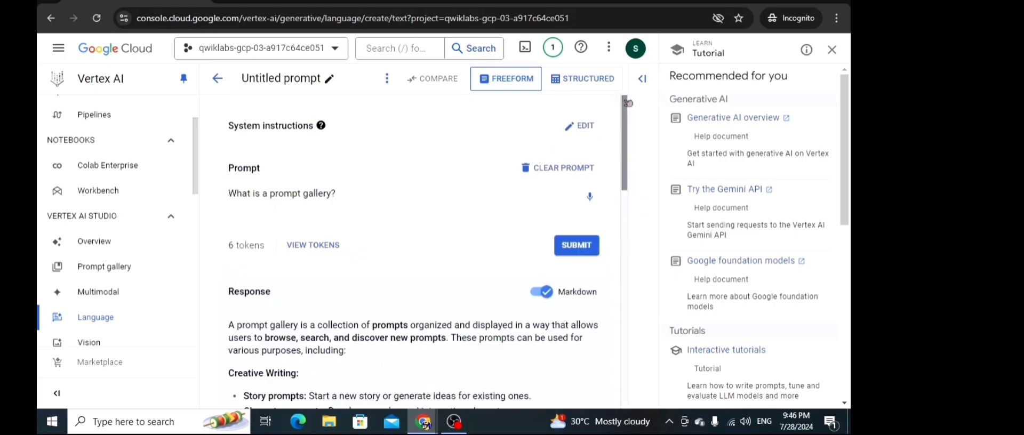
click(589, 81)
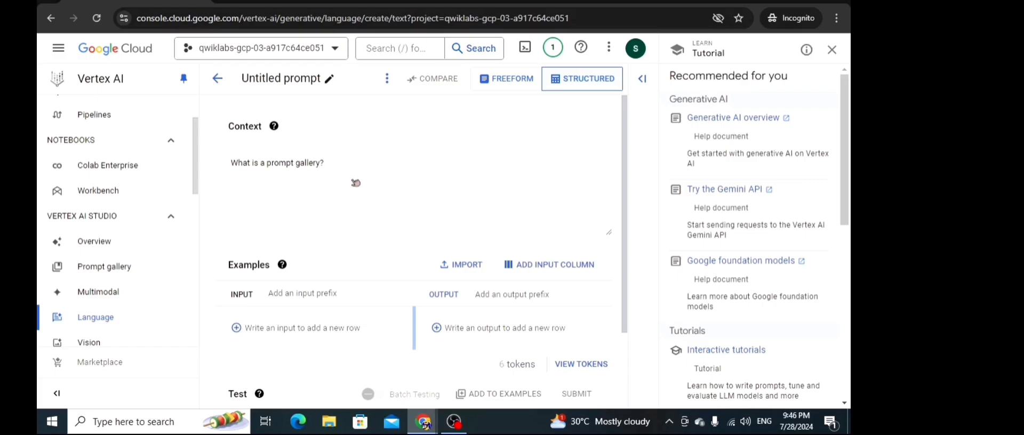
scroll(355, 183, down, 2)
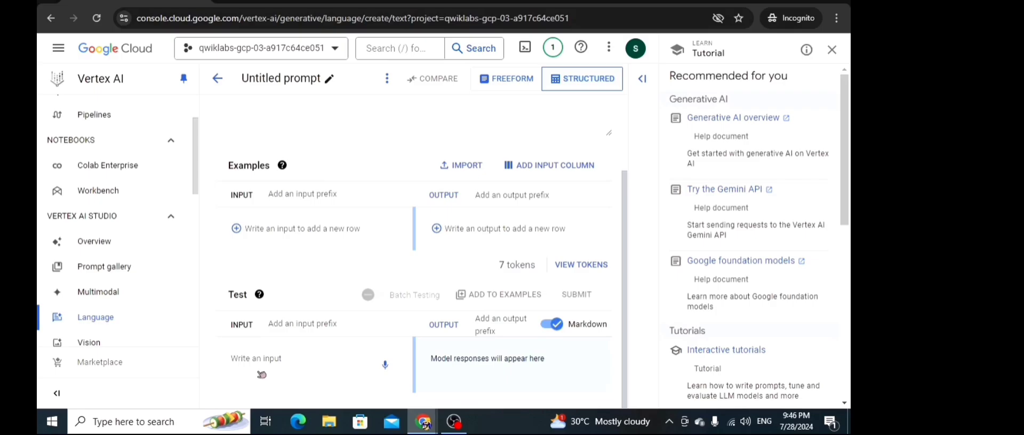
Step: Switch to the lab instructions and copy the structured-mode test input "the color of the sky is" from Task 3
mouse_move(424, 422)
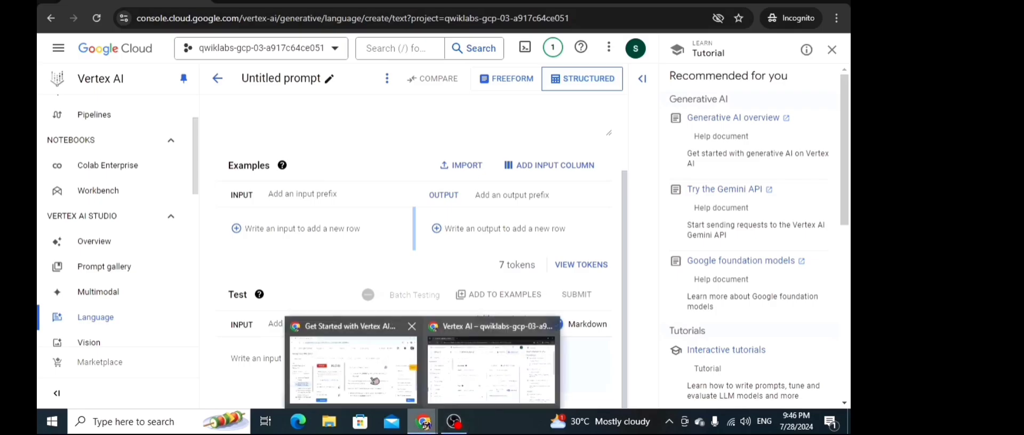
click(367, 378)
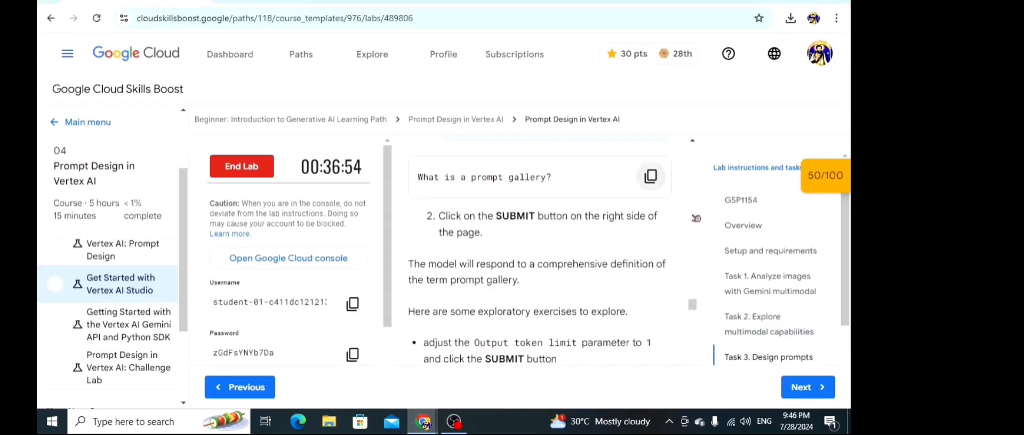
scroll(693, 309, down, 4)
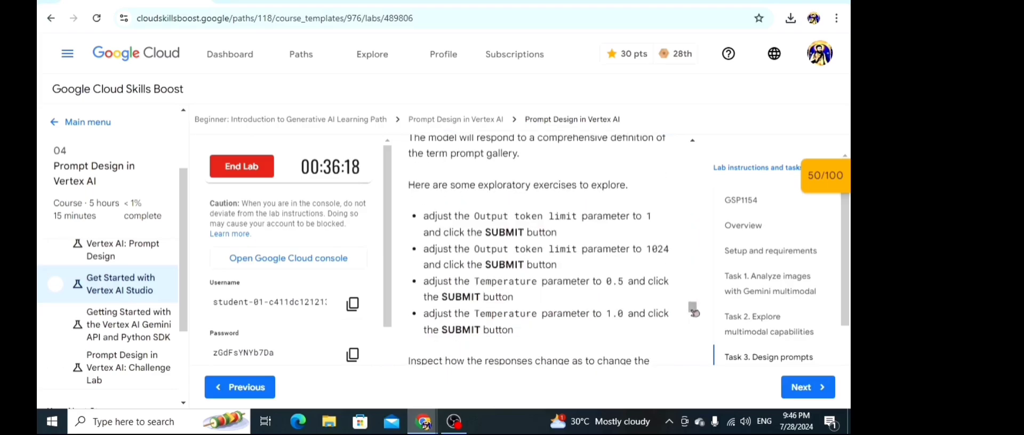
scroll(693, 311, down, 7)
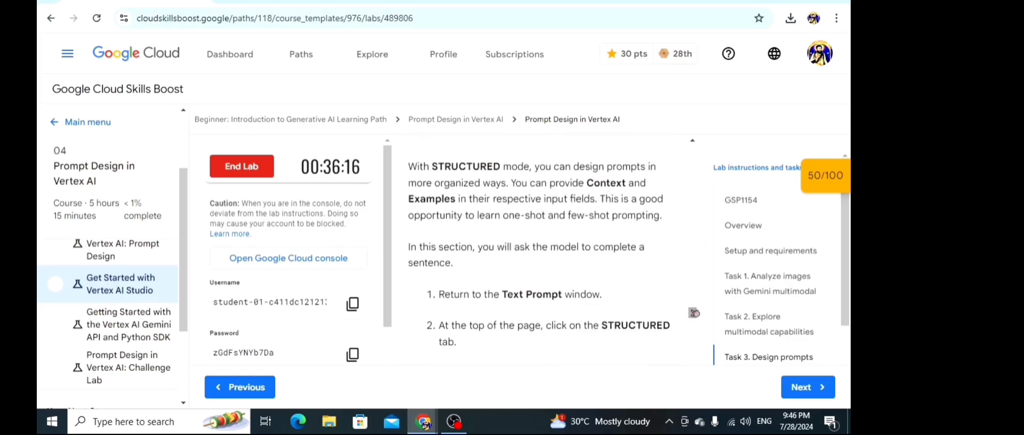
scroll(693, 313, down, 3)
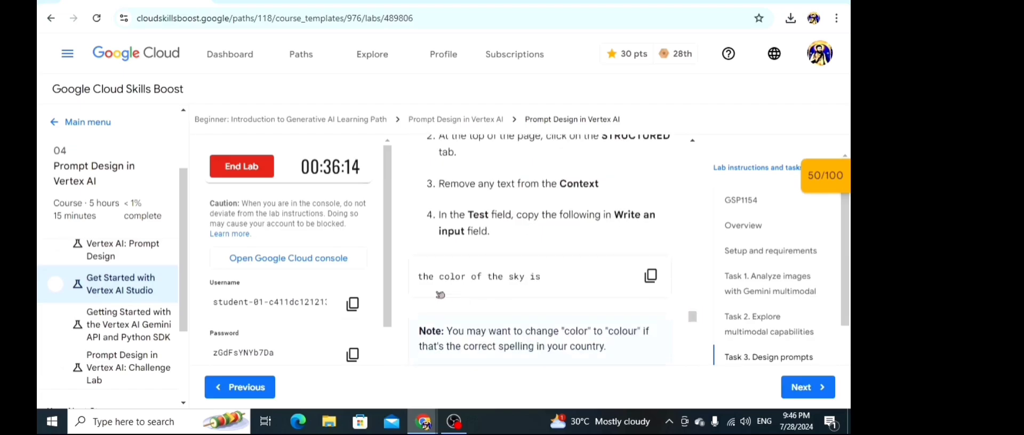
click(648, 279)
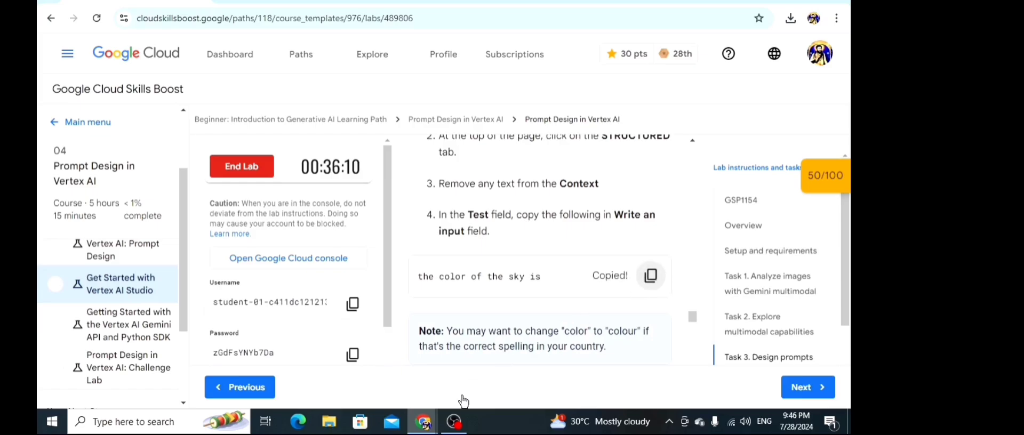
Step: Return to the Vertex AI console, enter "the color of the sky is" as the Test input and submit the structured prompt
mouse_move(425, 424)
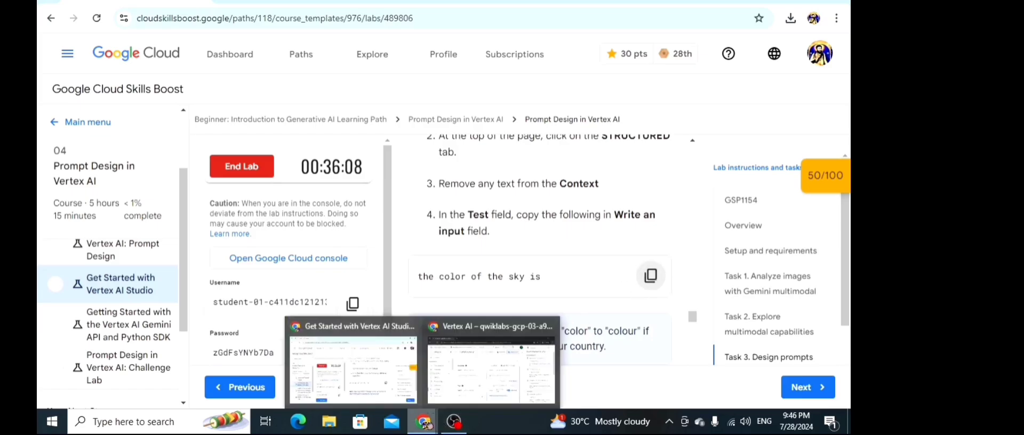
click(491, 368)
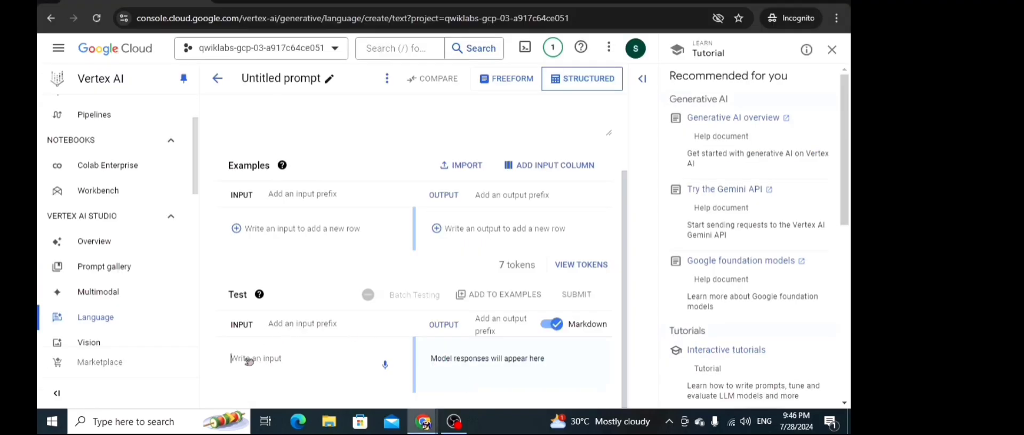
key(ctrl+v)
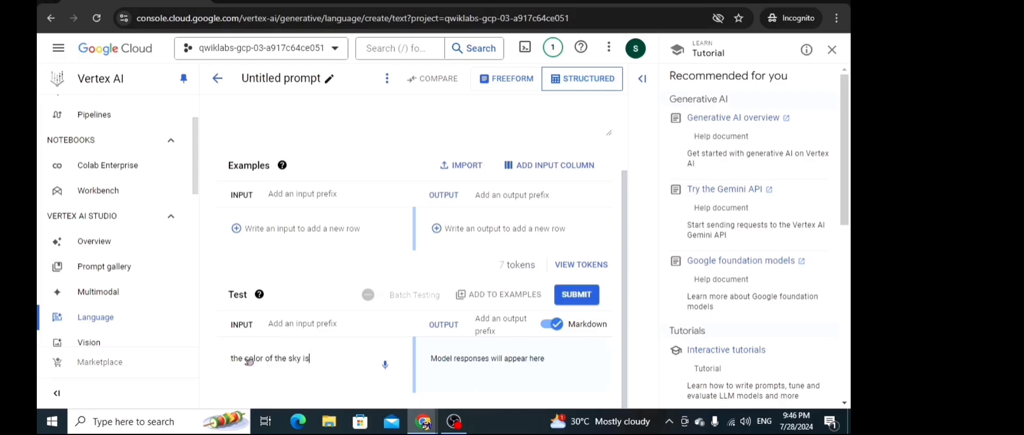
click(579, 298)
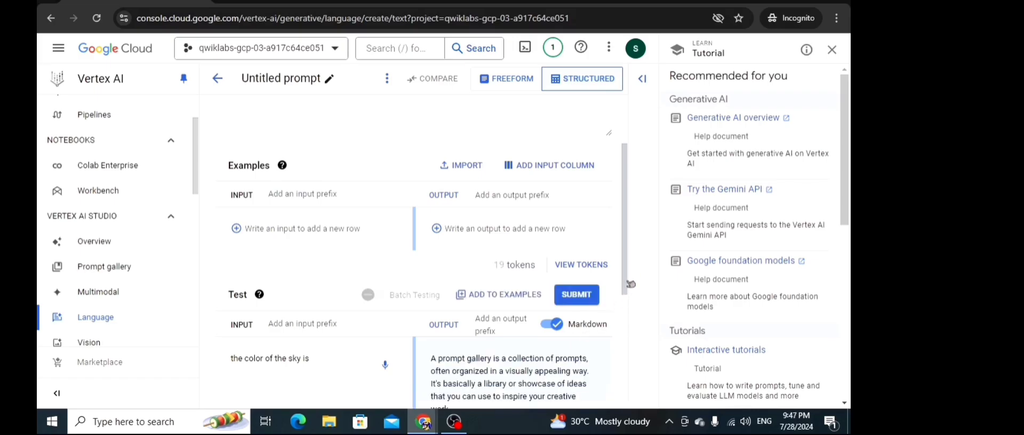
Step: Review the model's response in the Test section and remove the leftover text from the prompt's Context
scroll(631, 328, down, 4)
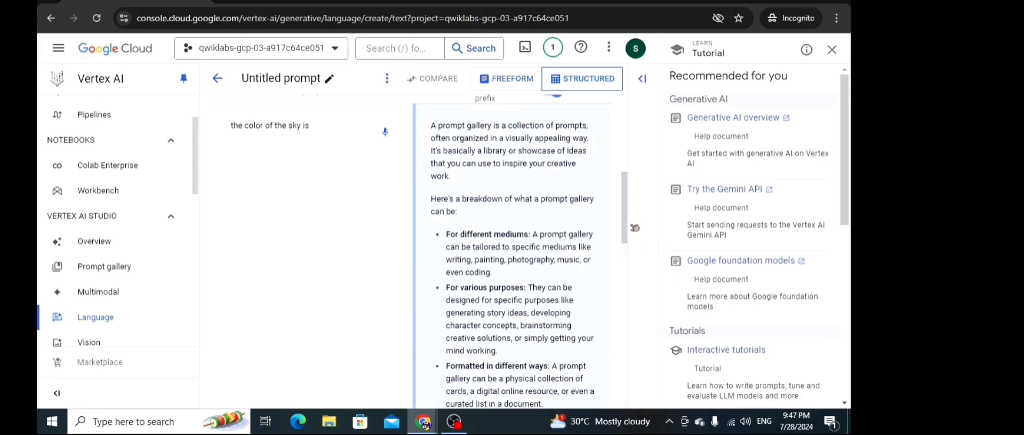
click(624, 131)
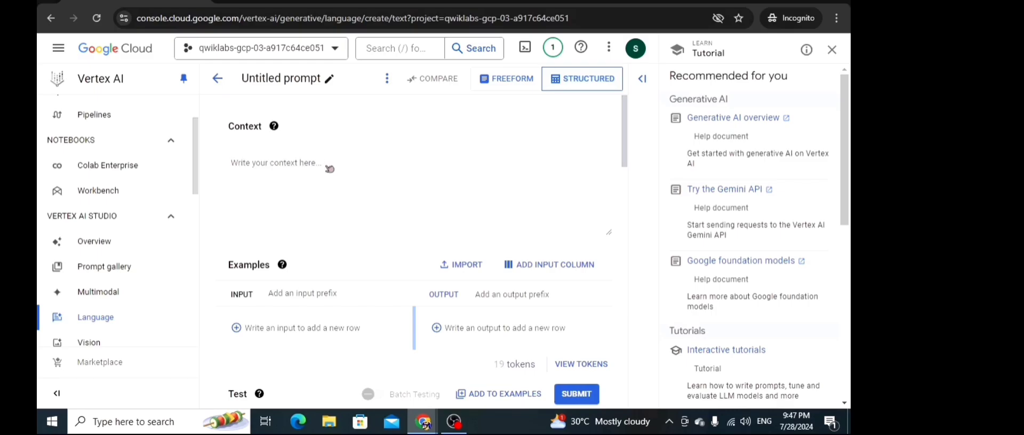
scroll(329, 168, down, 3)
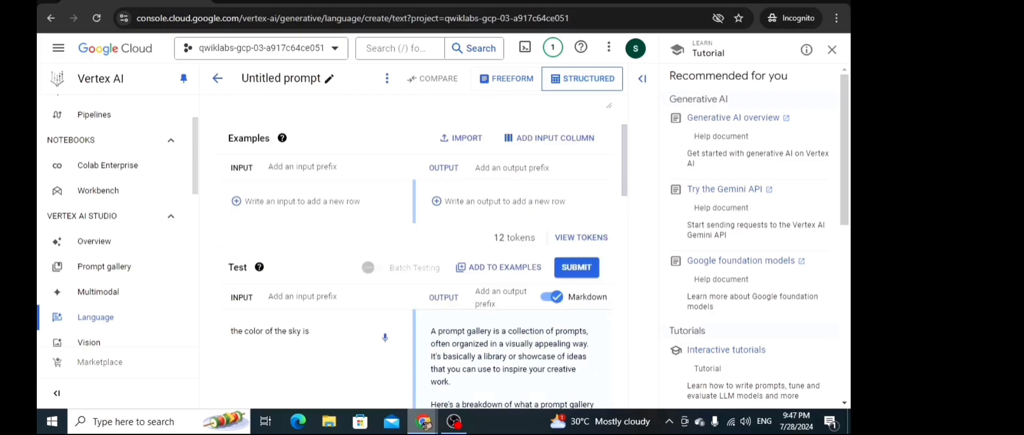
Step: Switch to the lab instructions and copy the one-shot example input "the color of the grass is"
mouse_move(424, 422)
click(358, 381)
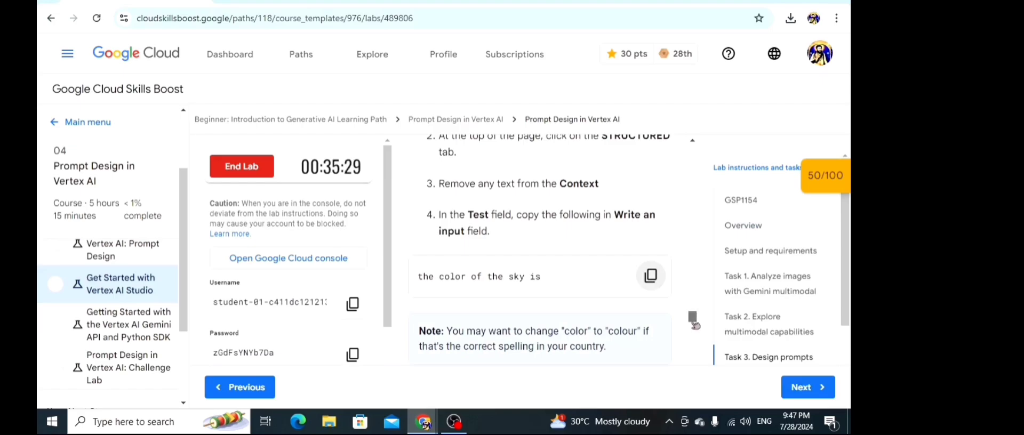
mouse_move(695, 327)
mouse_down()
mouse_move(695, 338)
mouse_move(693, 329)
mouse_up()
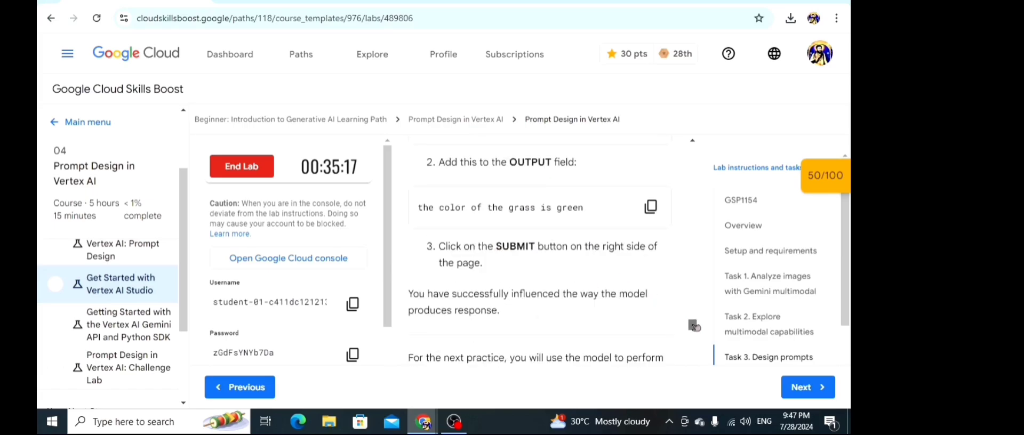
drag(694, 326, 693, 322)
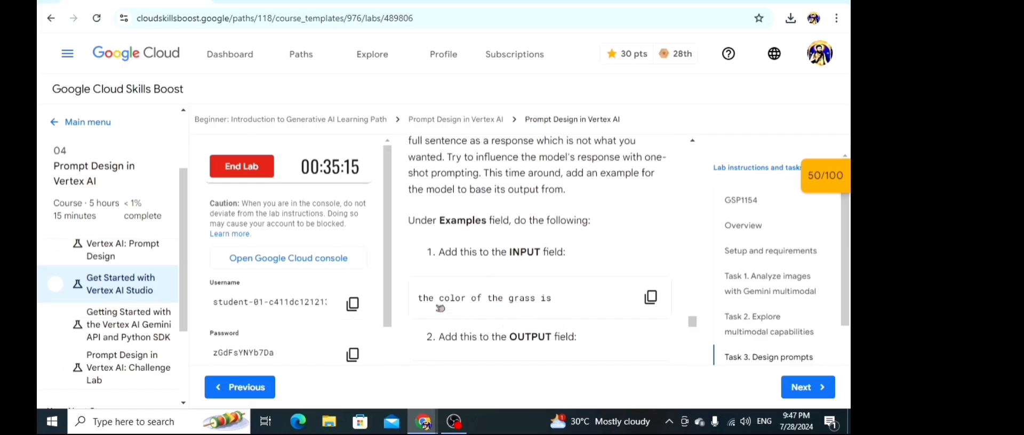
click(651, 300)
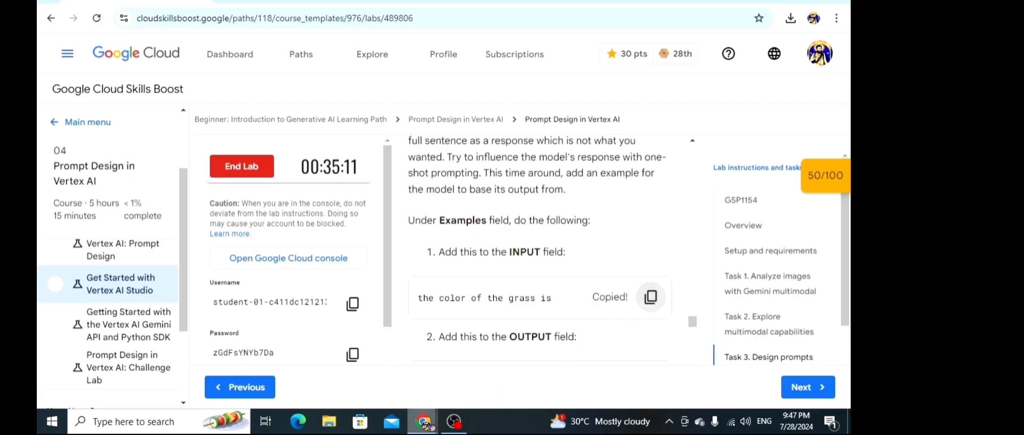
Step: Return to the Vertex AI console and add an Examples row with the input "the color of the grass is"
mouse_move(426, 424)
click(492, 368)
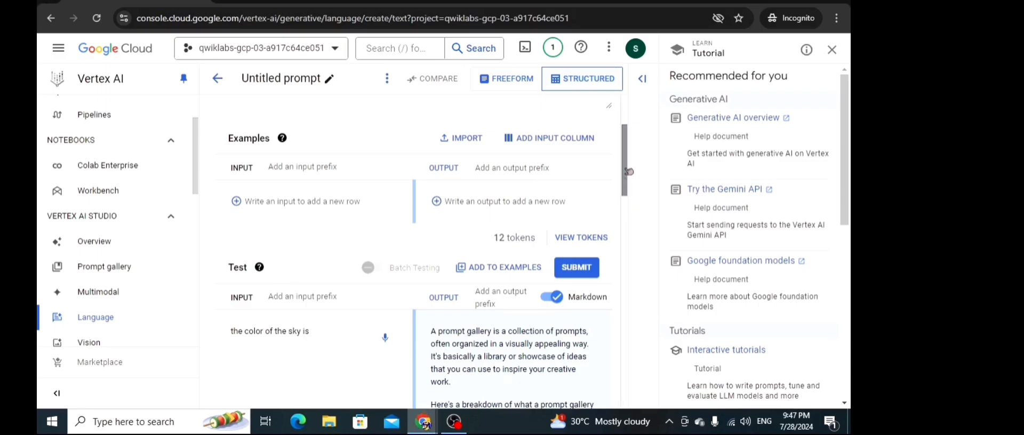
scroll(293, 182, up, 2)
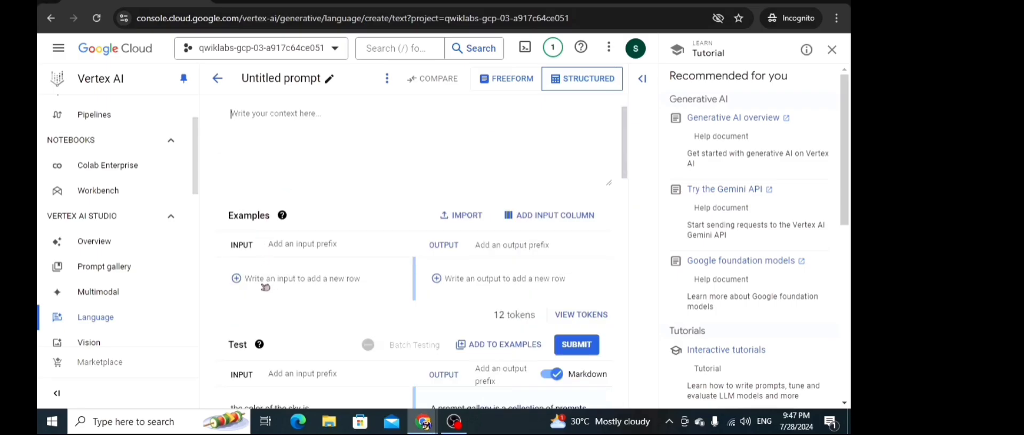
click(241, 281)
key(ctrl+v)
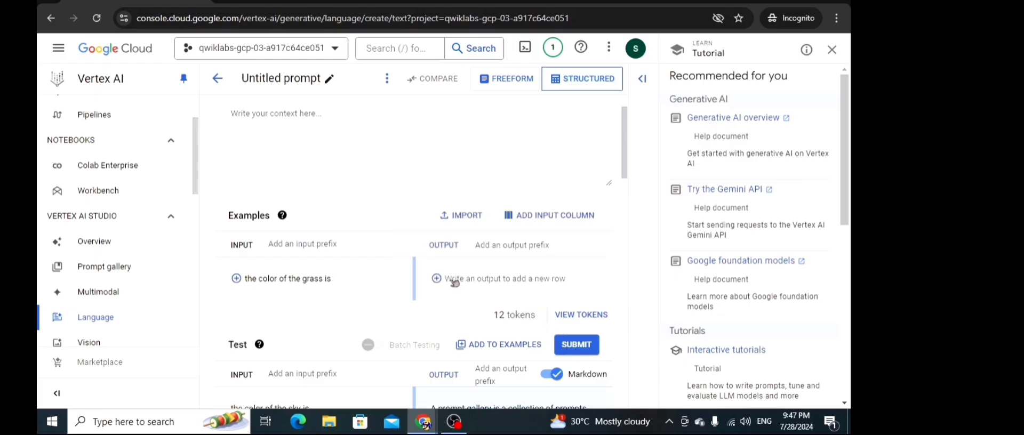
Step: Switch to the lab instructions and copy the example output "the color of the grass is green"
mouse_move(425, 423)
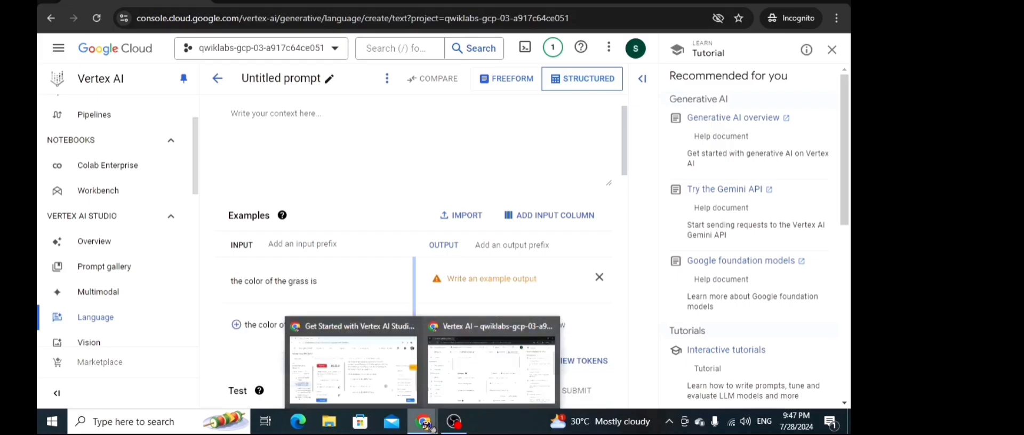
click(387, 383)
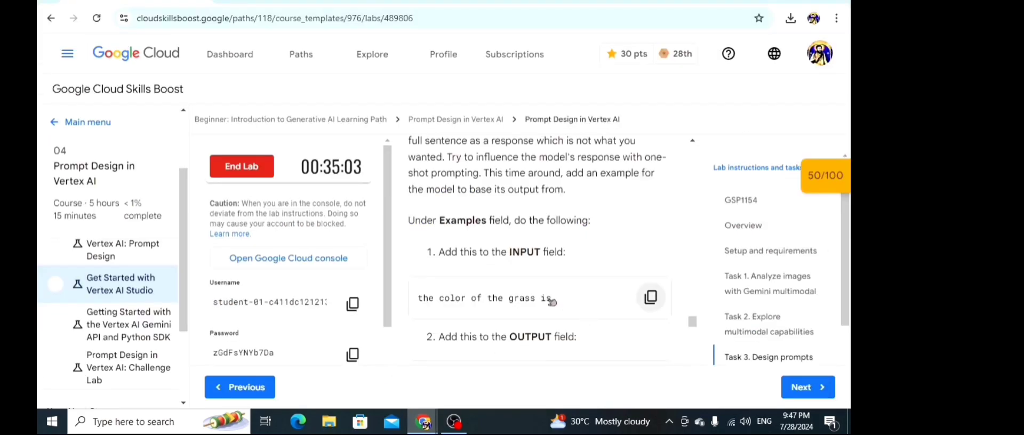
scroll(552, 301, down, 3)
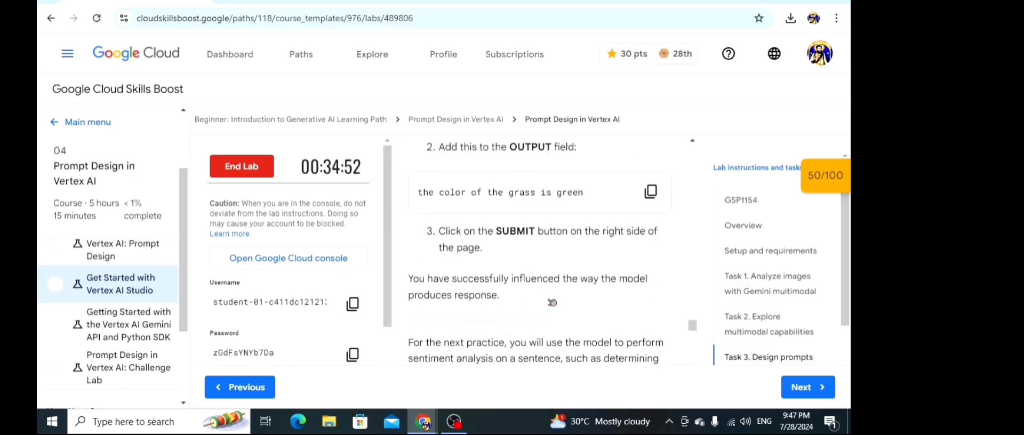
click(651, 193)
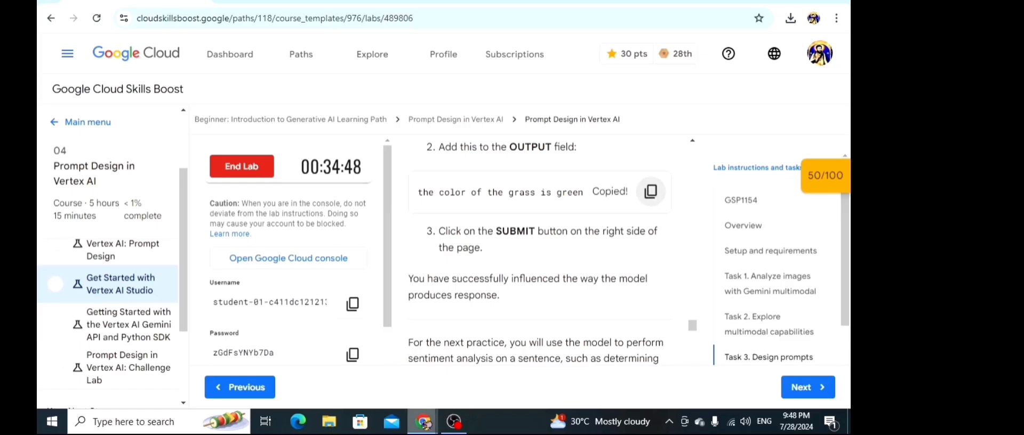
Step: Return to the Vertex AI console, set the example's output to "the color of the grass is green", submit the prompt and review the response
mouse_move(424, 421)
click(469, 370)
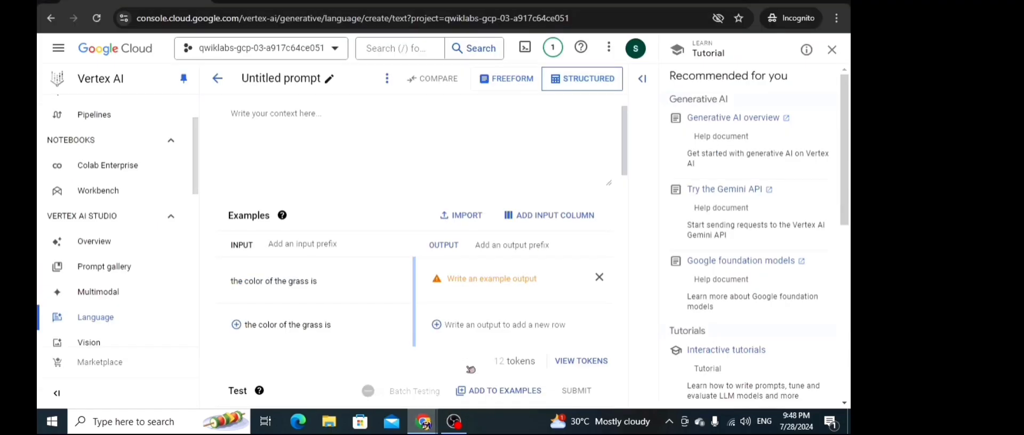
click(451, 281)
key(ctrl+v)
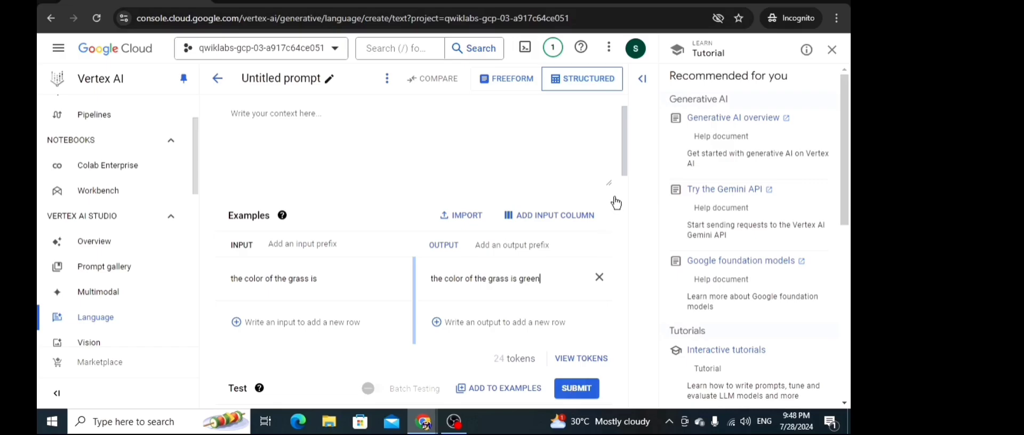
key(ctrl+Return)
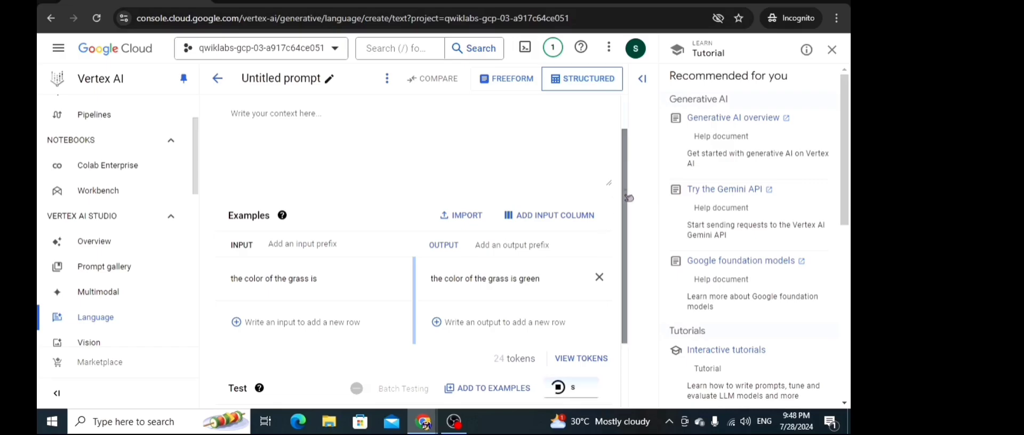
scroll(581, 269, down, 2)
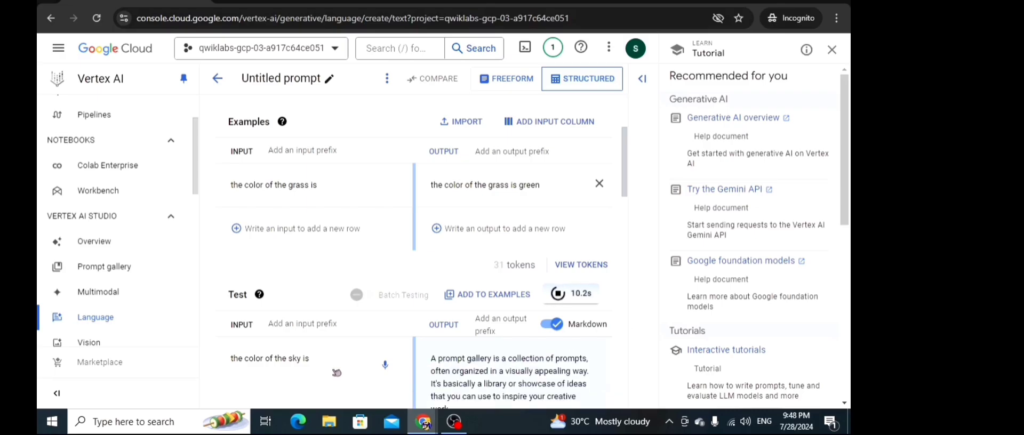
scroll(464, 381, down, 1)
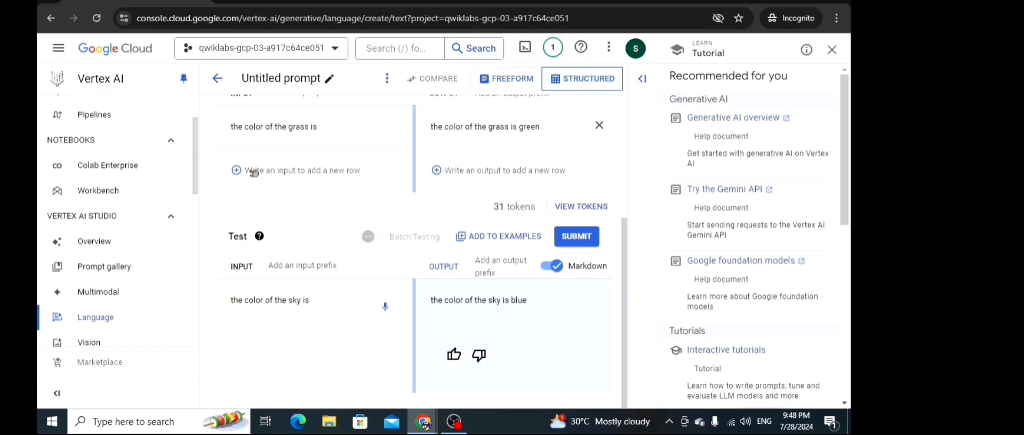
Step: Switch to the lab instructions, read the sentiment analysis steps and copy the example input "A well-made and entertaining film"
mouse_move(423, 426)
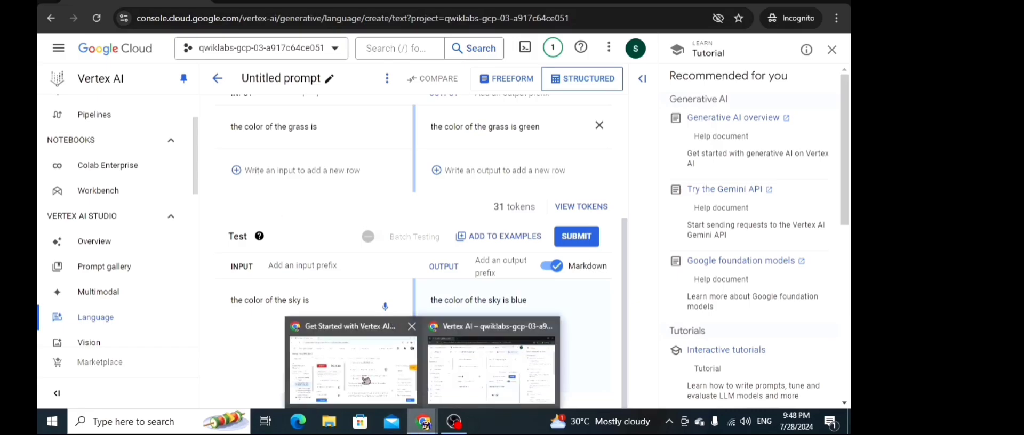
click(374, 374)
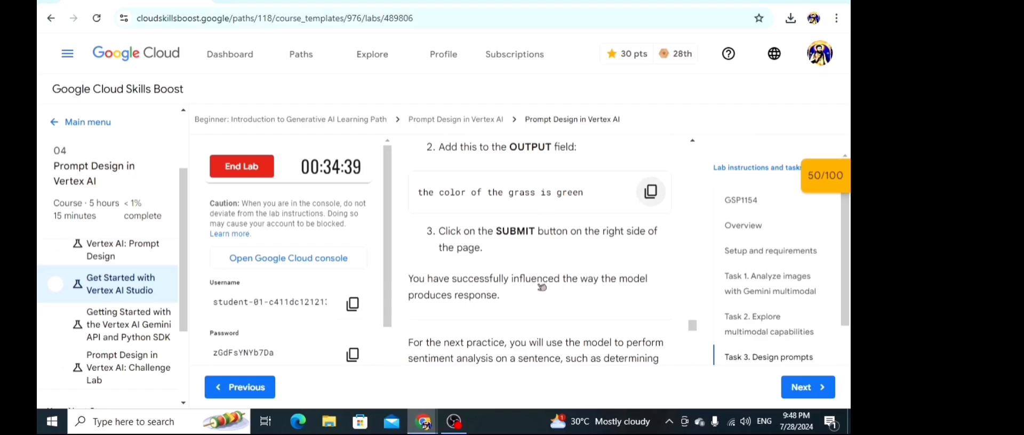
scroll(533, 207, down, 4)
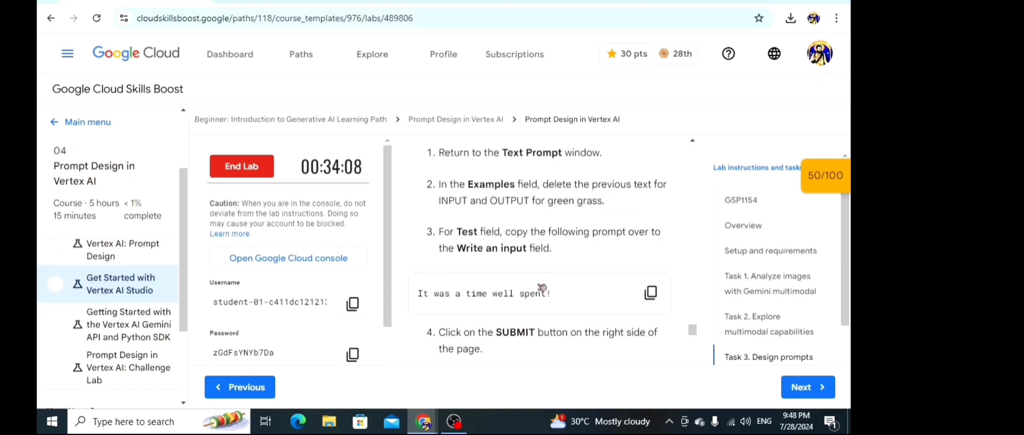
scroll(541, 288, down, 5)
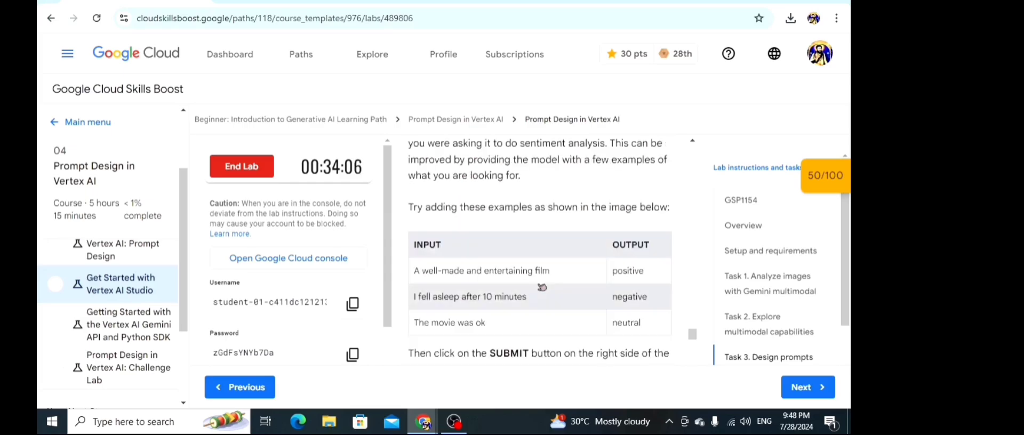
drag(419, 276, 564, 281)
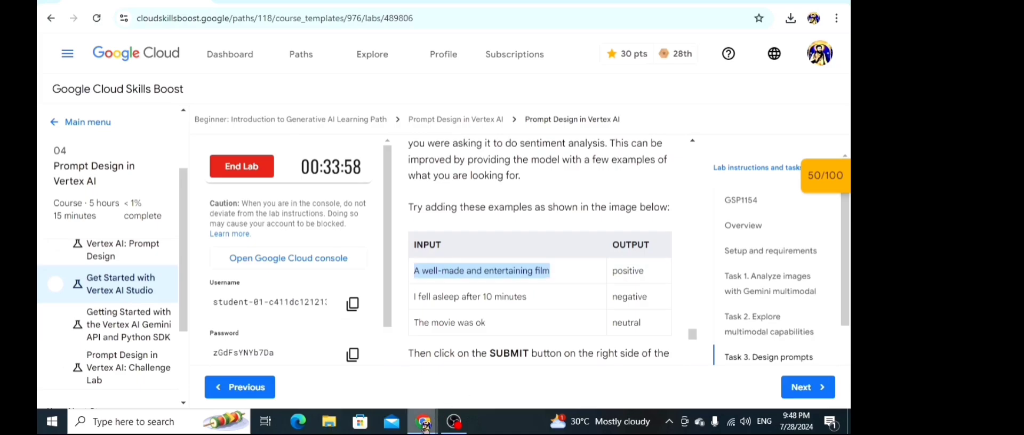
Step: Return to the Vertex AI console and add an Examples row with the input "A well-made and entertaining film"
mouse_move(423, 422)
click(443, 363)
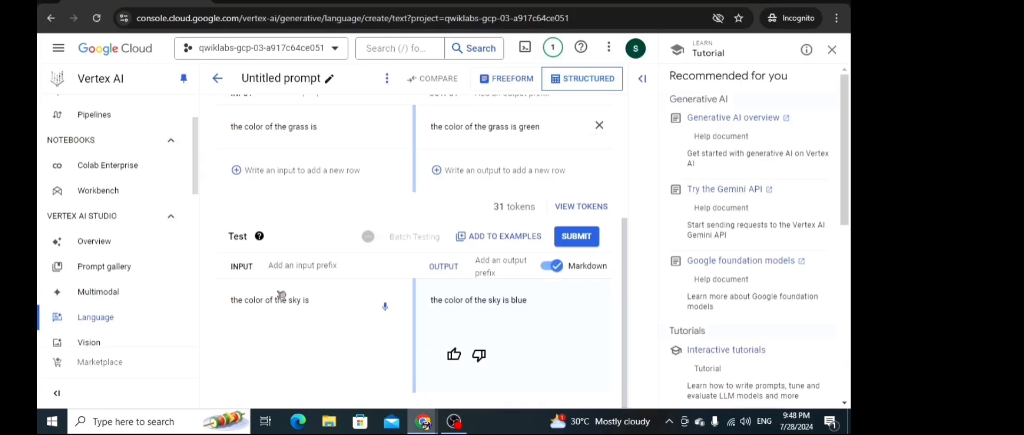
click(246, 171)
key(ctrl+v)
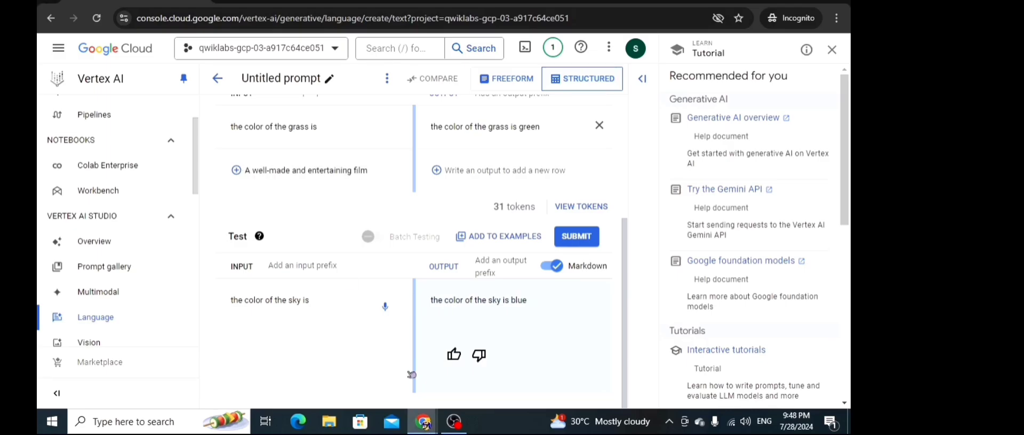
Step: Copy "positive" from the lab instructions and, back in the Vertex AI console, set it as the film example's output
mouse_move(425, 422)
click(378, 378)
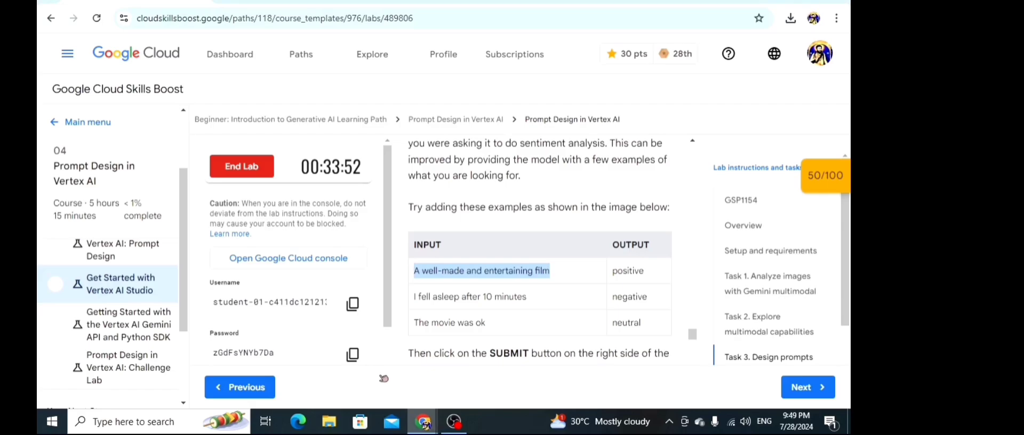
drag(647, 277, 618, 277)
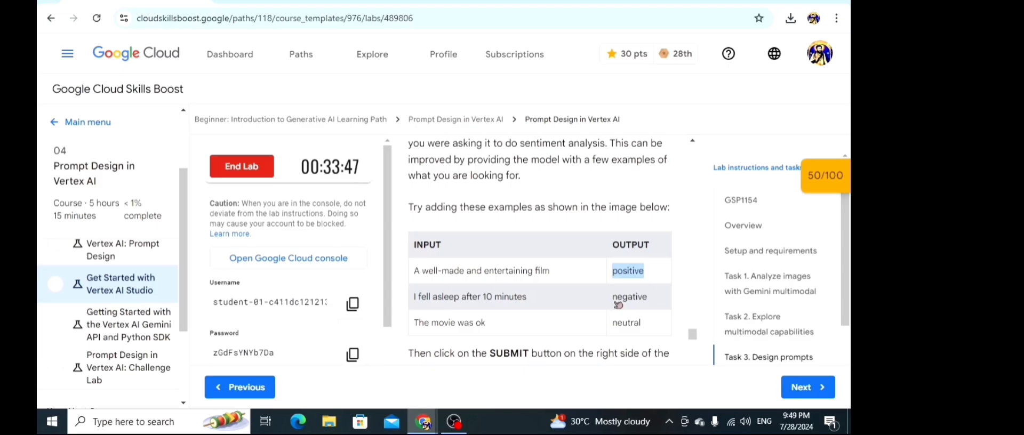
mouse_move(423, 422)
click(464, 379)
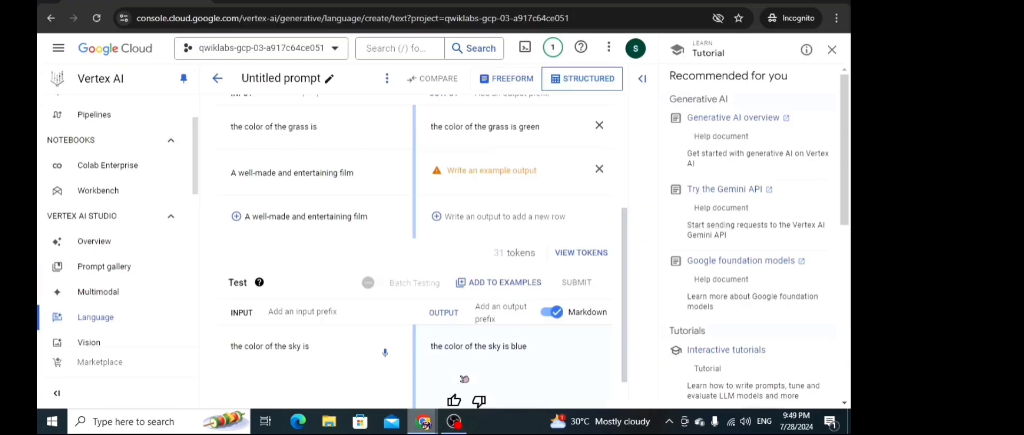
click(458, 171)
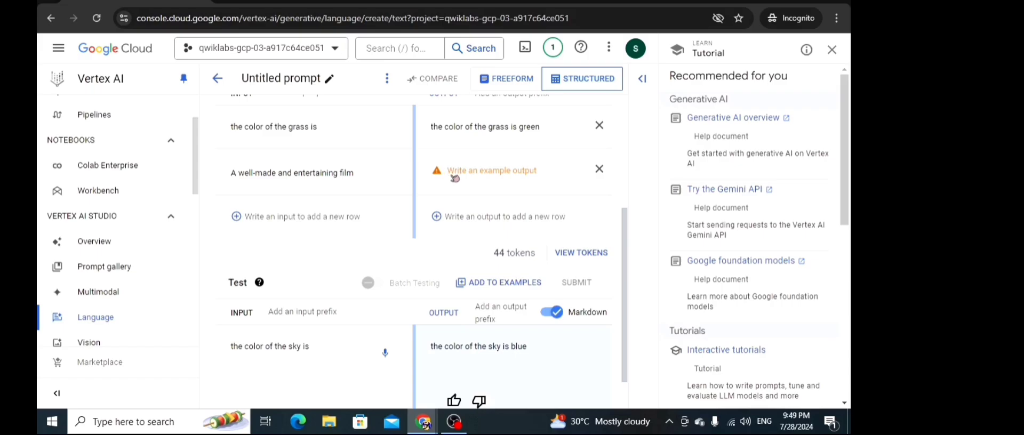
click(453, 178)
text(positive)
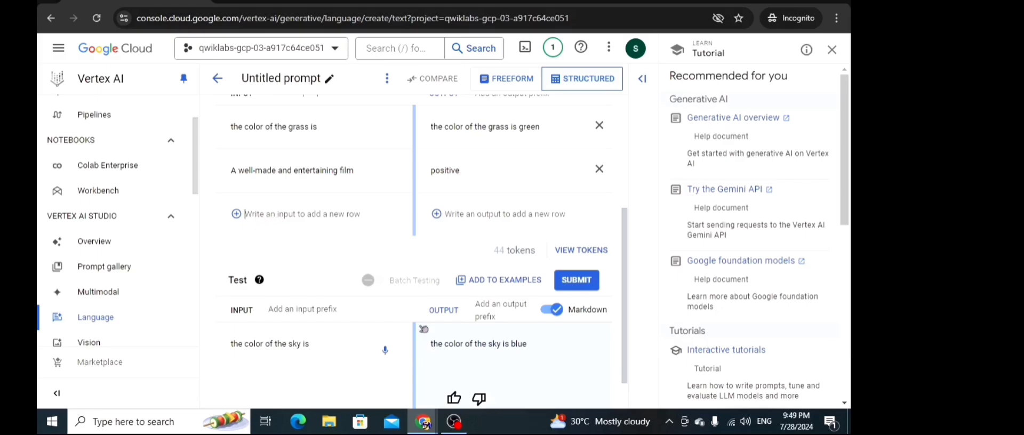
Step: Copy "I fell asleep after 10 minutes" from the lab instructions and enter it in the Vertex AI console as a new example input
mouse_move(424, 424)
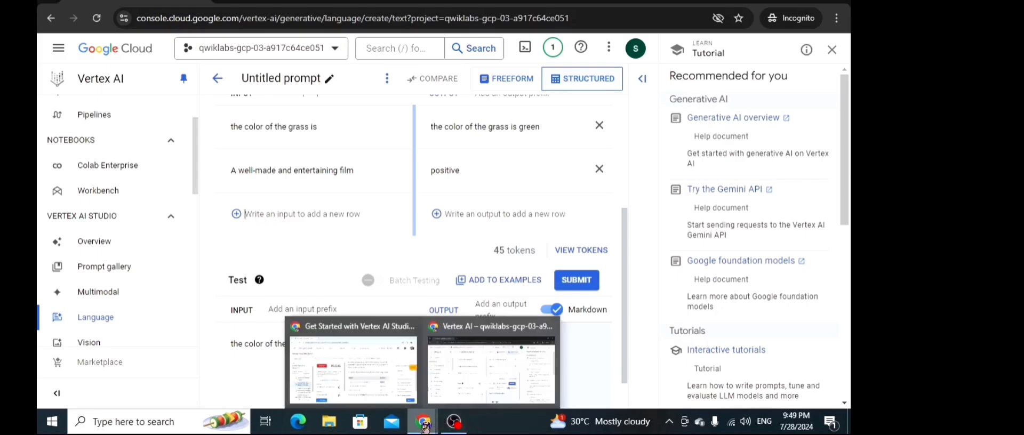
click(382, 379)
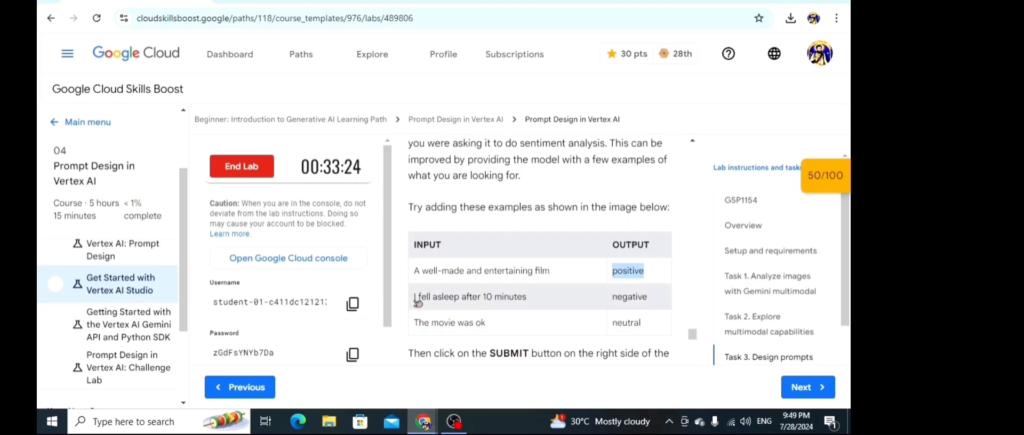
drag(417, 303, 539, 305)
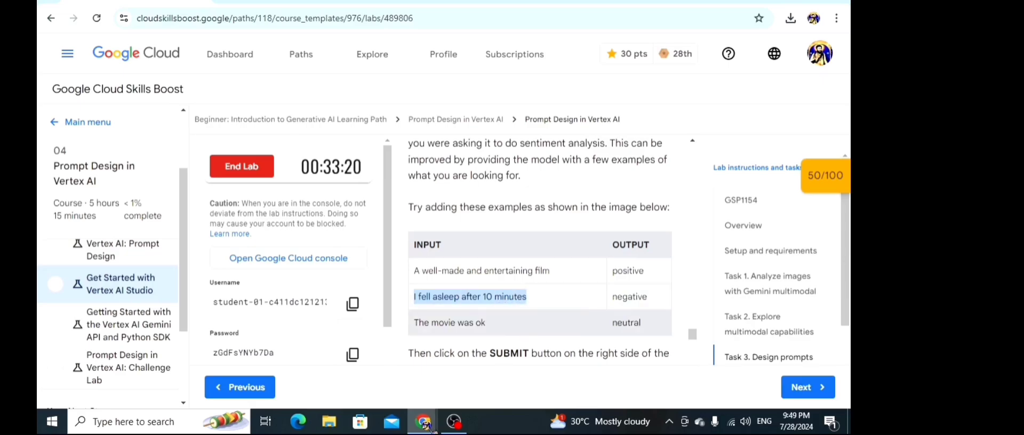
mouse_move(431, 427)
click(421, 349)
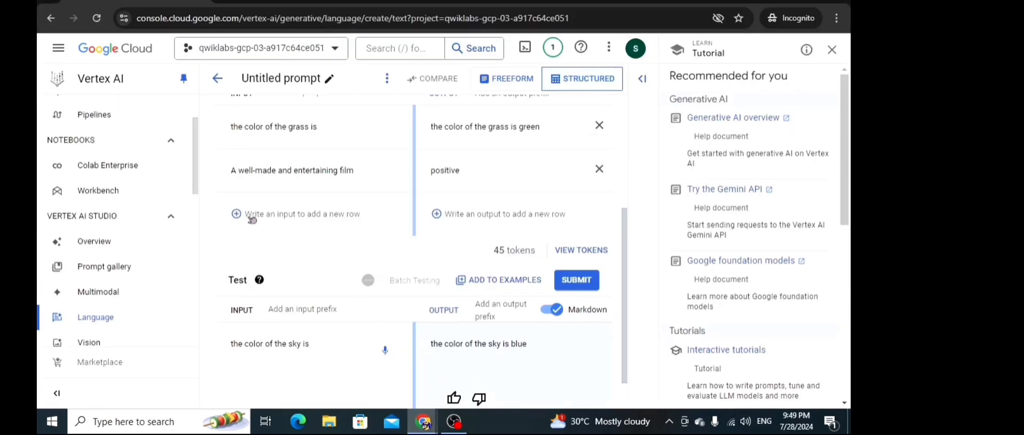
key(ctrl+v)
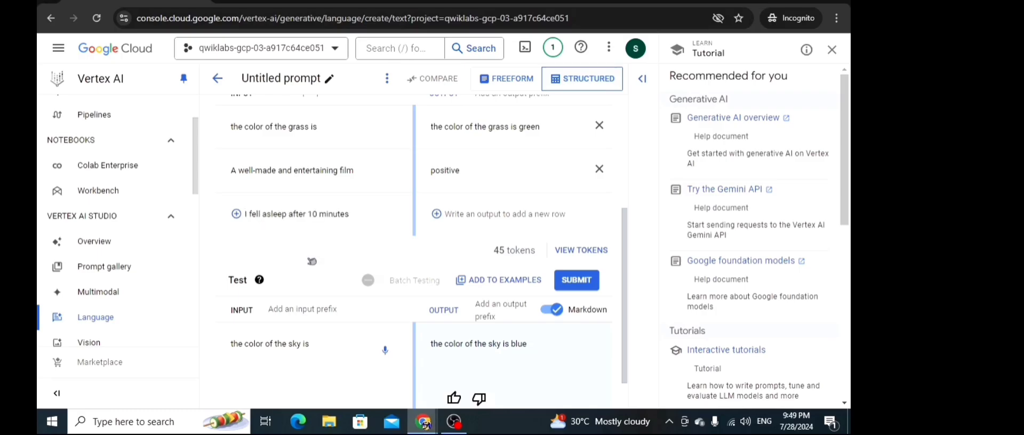
Step: Copy "negative" from the lab instructions and set it as the output of the "I fell asleep after 10 minutes" example in the Vertex AI console
mouse_move(425, 423)
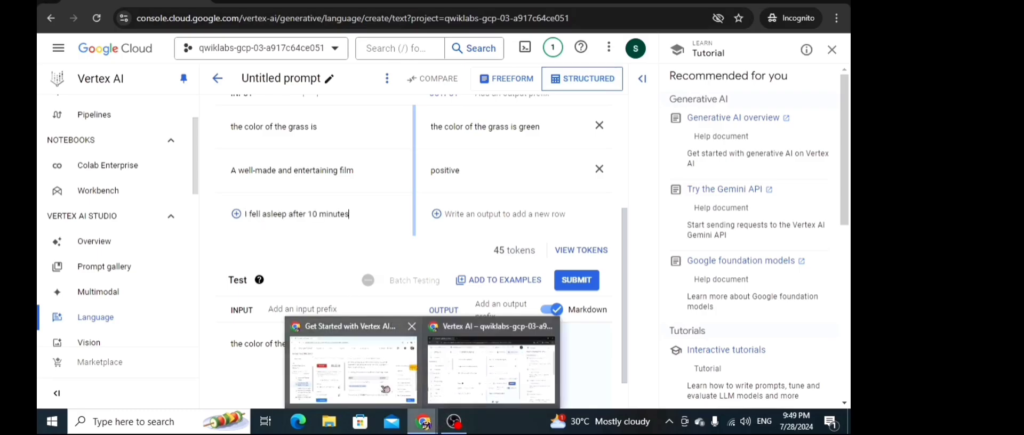
click(385, 390)
drag(651, 298, 619, 302)
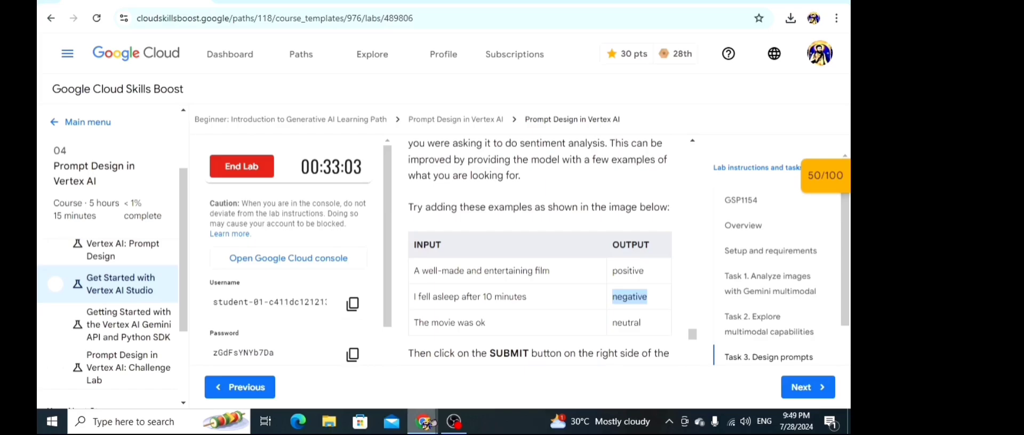
mouse_move(431, 423)
click(496, 380)
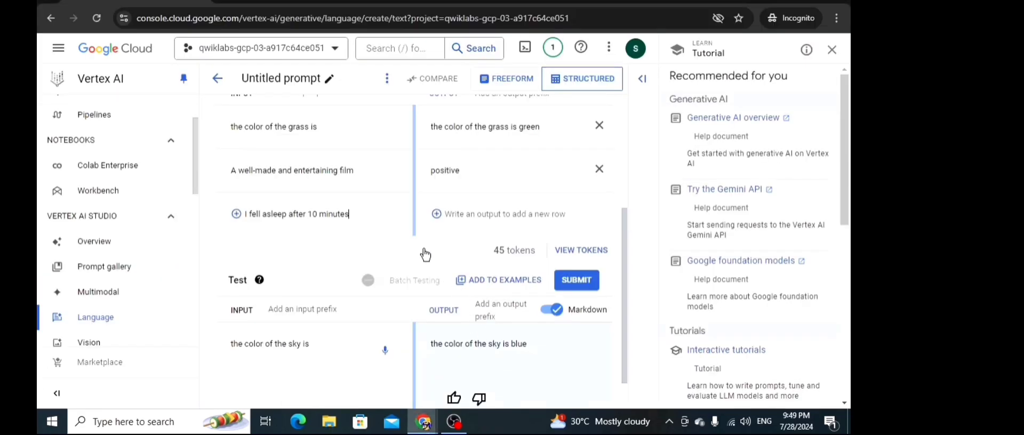
click(451, 216)
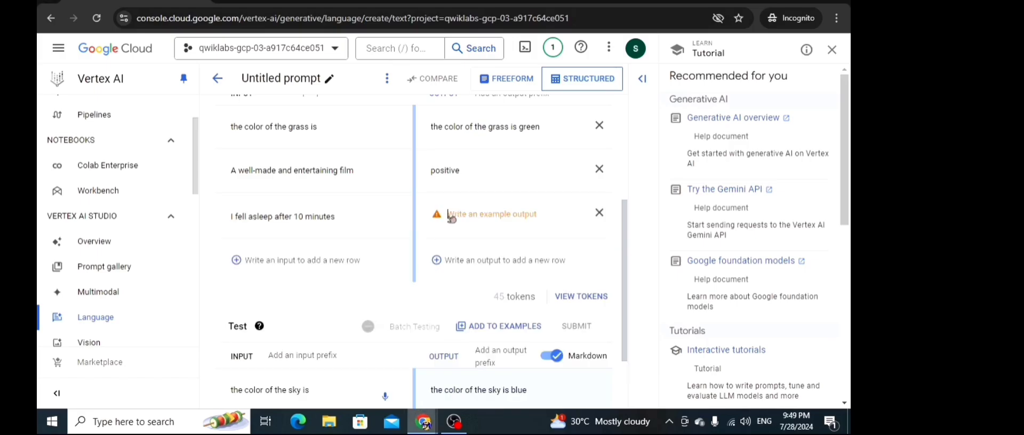
text(negative)
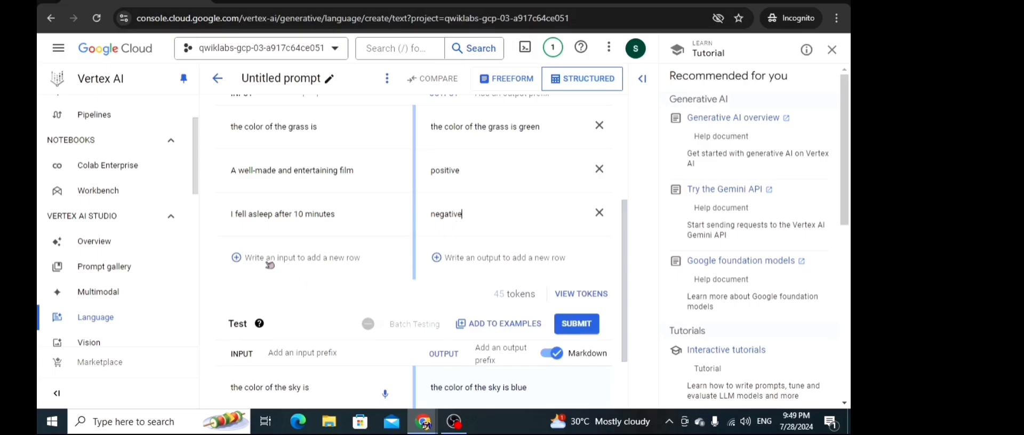
Step: Copy "The movie was ok" from the lab instructions and enter it in the Vertex AI console as a new example input
mouse_move(424, 422)
click(364, 377)
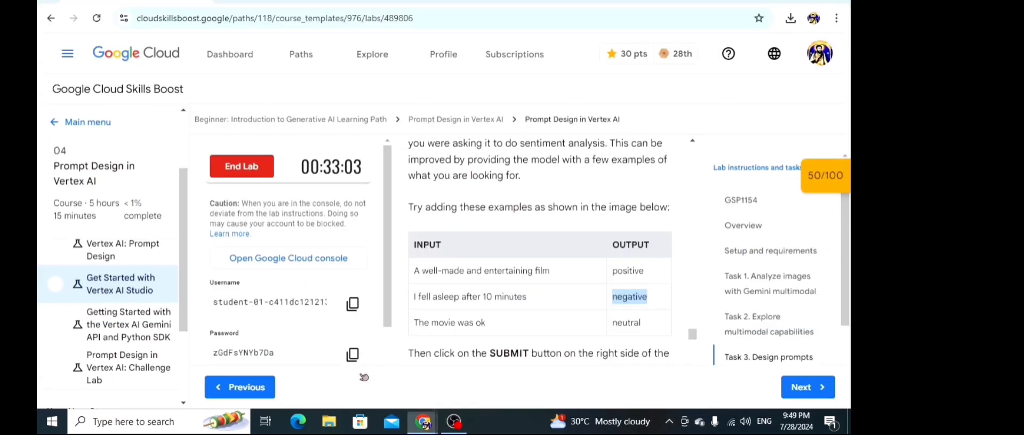
drag(486, 326, 413, 327)
key(ctrl+c)
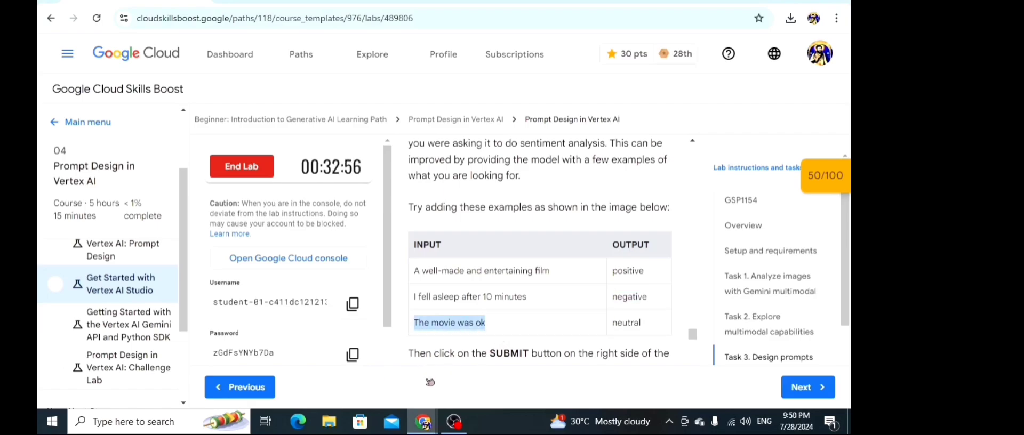
mouse_move(428, 426)
click(490, 385)
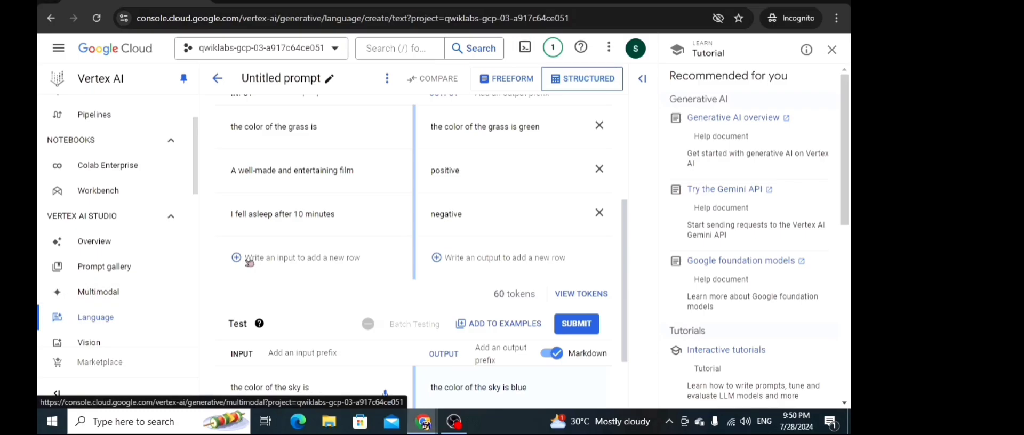
key(ctrl+v)
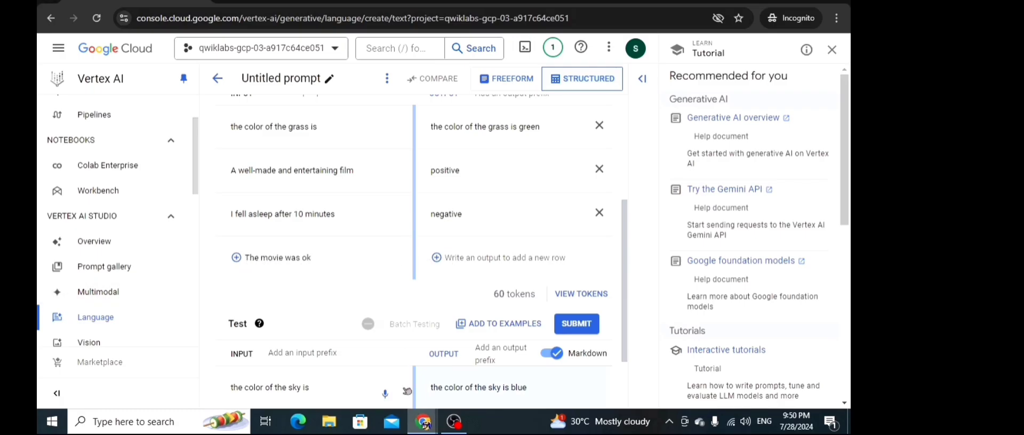
Step: Copy "neutral" from the lab instructions and set it as the output of the "The movie was ok" example in the Vertex AI console
mouse_move(424, 427)
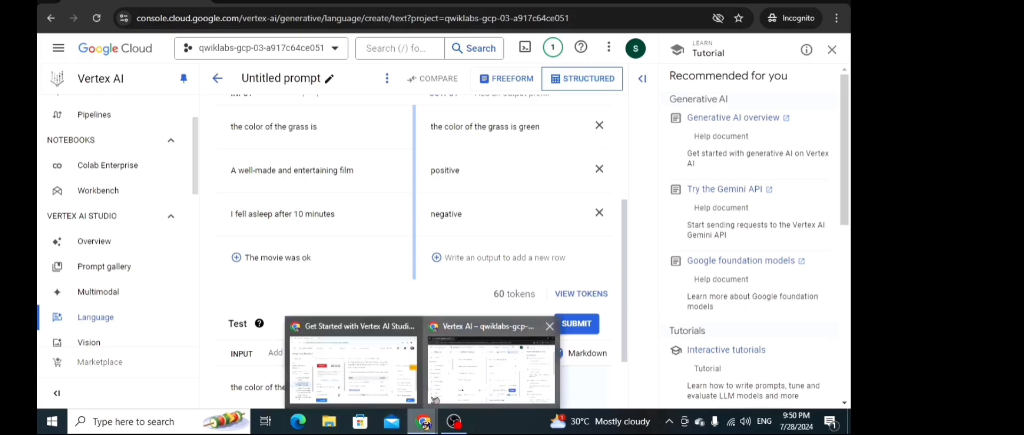
click(365, 376)
drag(645, 323, 614, 325)
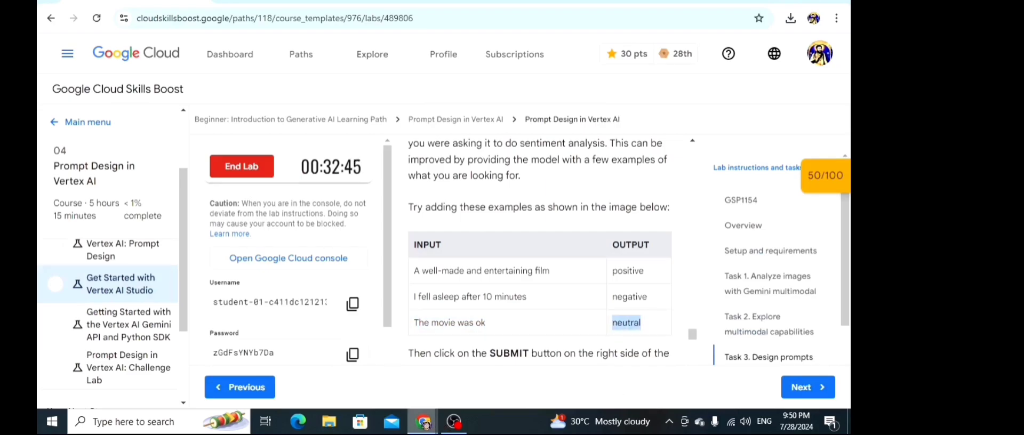
click(467, 376)
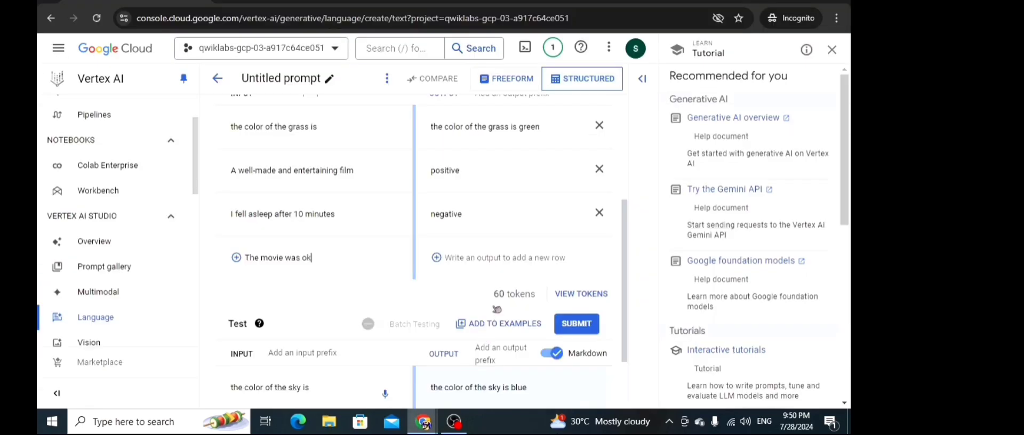
click(469, 259)
key(Return)
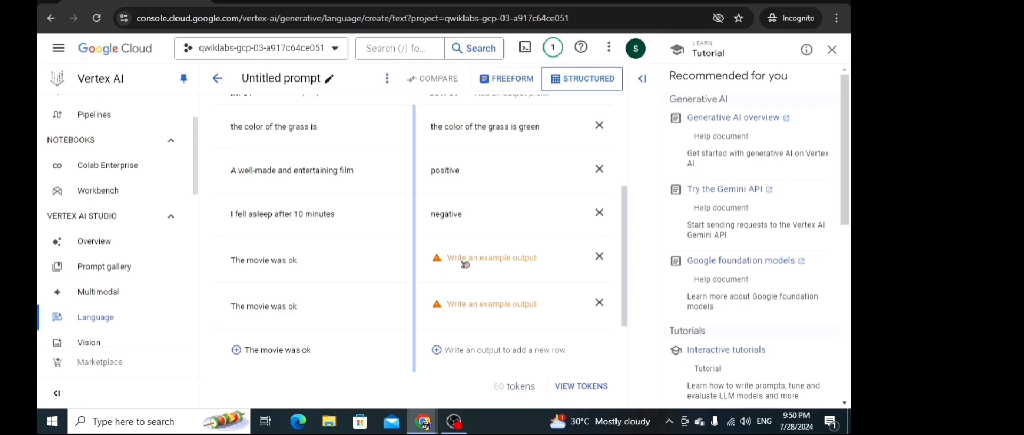
click(457, 263)
text(neutral)
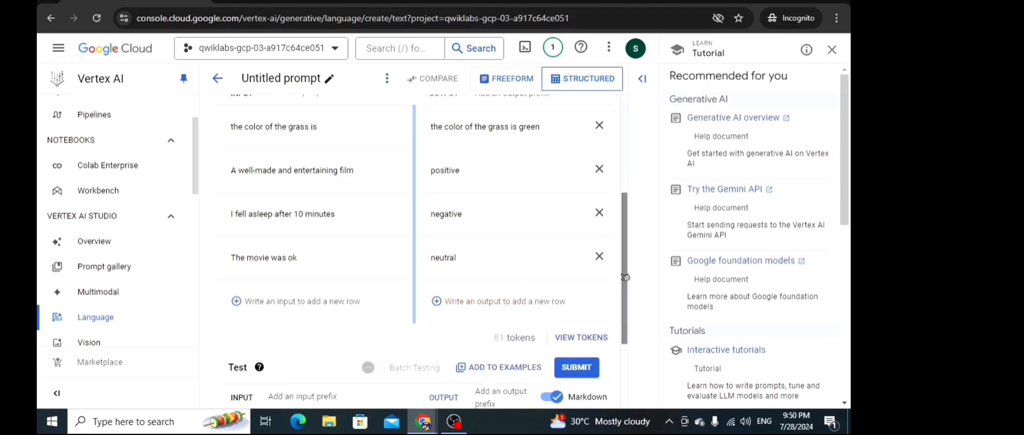
Step: Review the prompt's example rows, Test section and Context field
drag(627, 288, 628, 309)
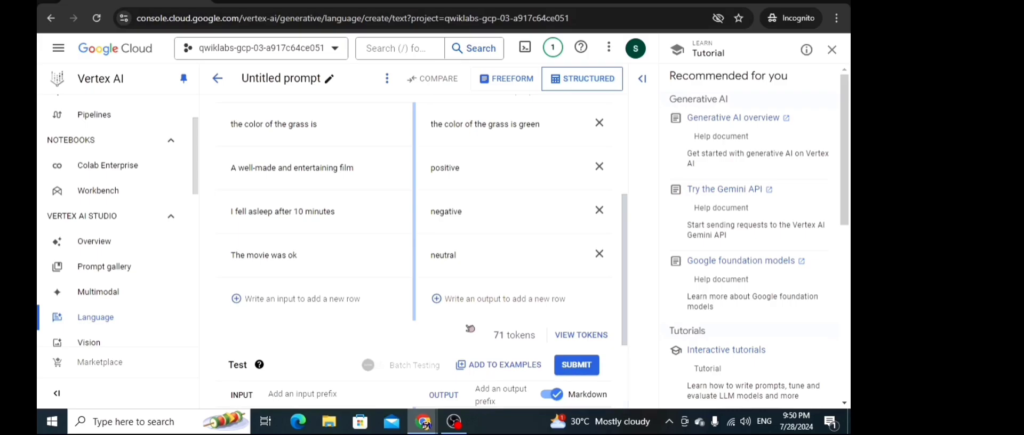
scroll(587, 320, down, 1)
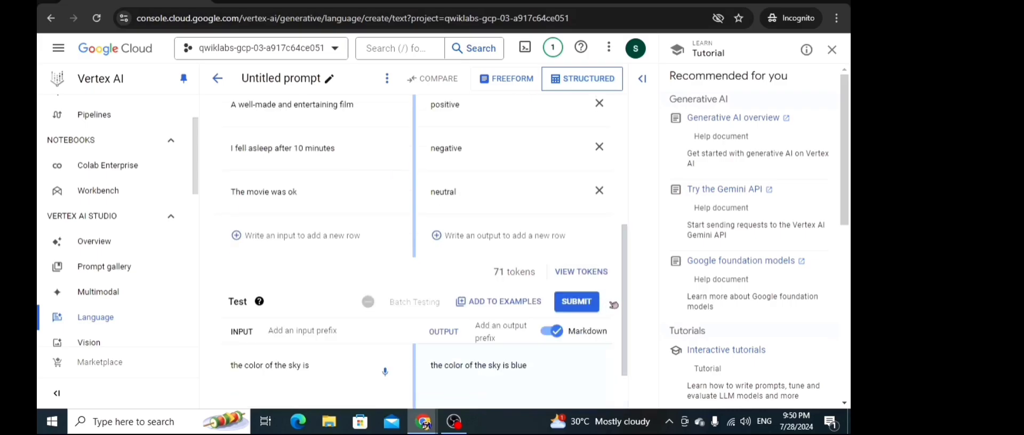
scroll(619, 312, down, 1)
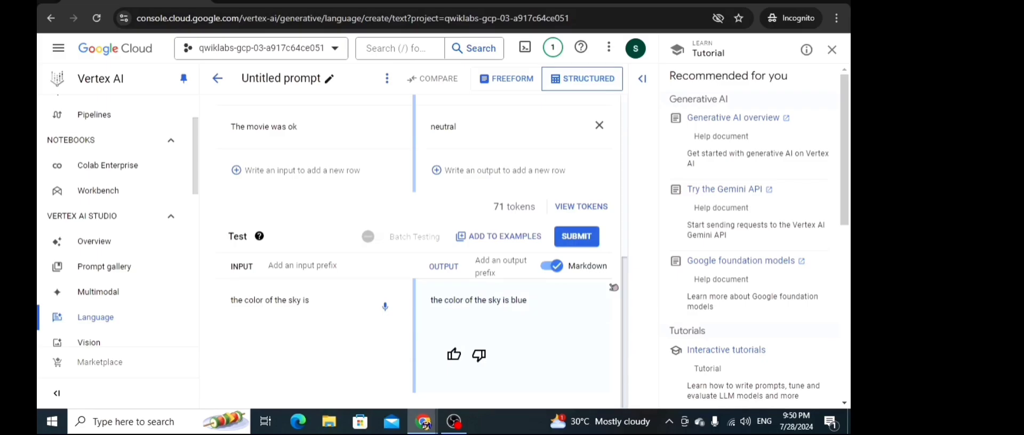
click(261, 241)
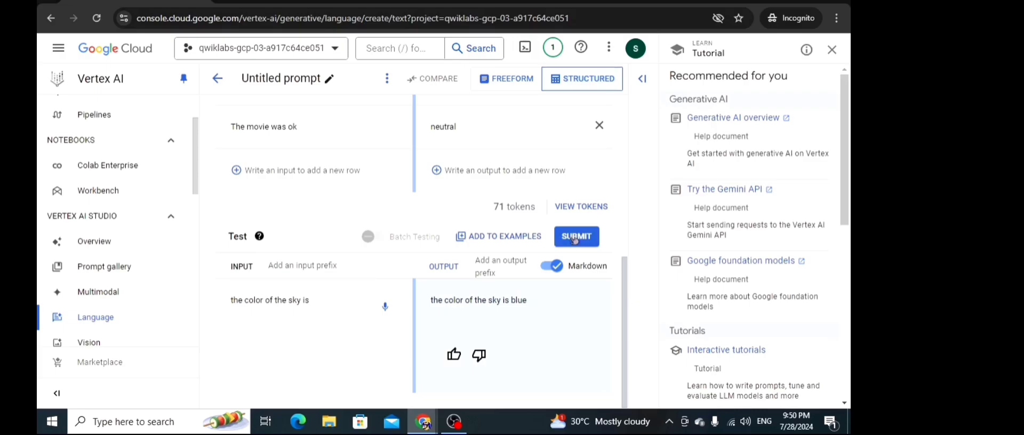
scroll(574, 240, up, 6)
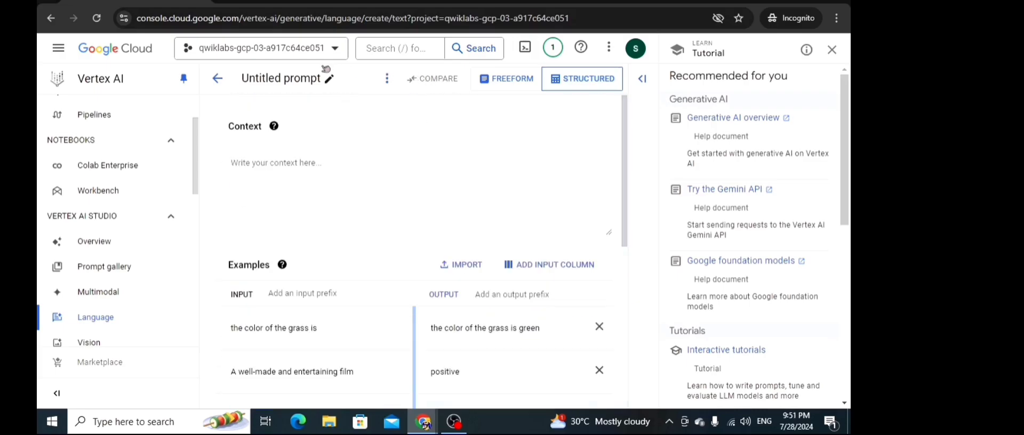
Step: Switch to the lab instructions and read how to name and save the newly designed prompt
mouse_move(428, 424)
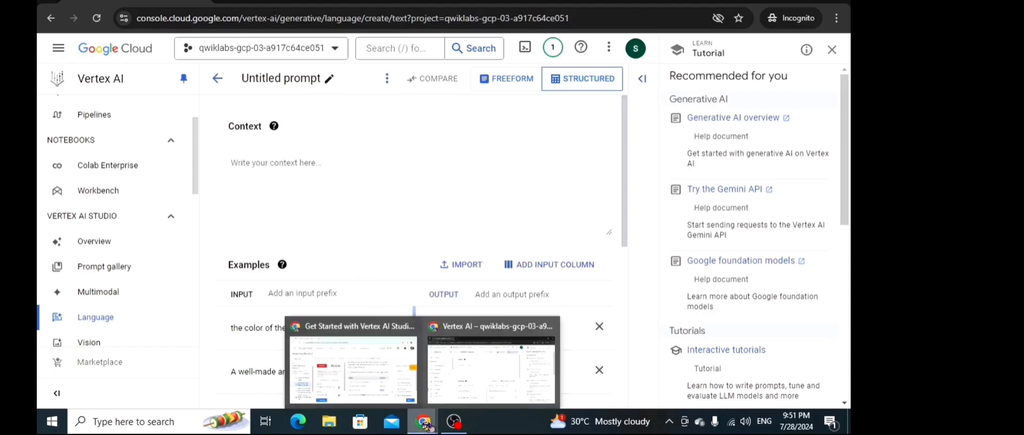
click(347, 359)
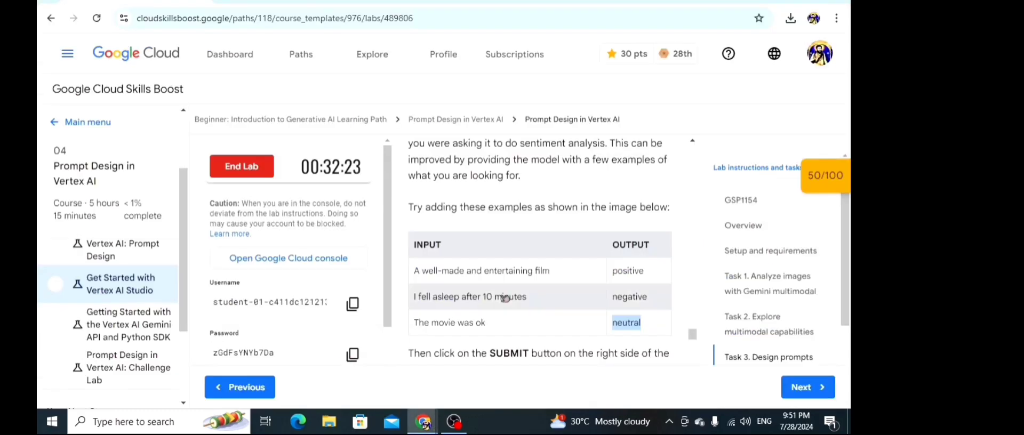
scroll(505, 298, down, 10)
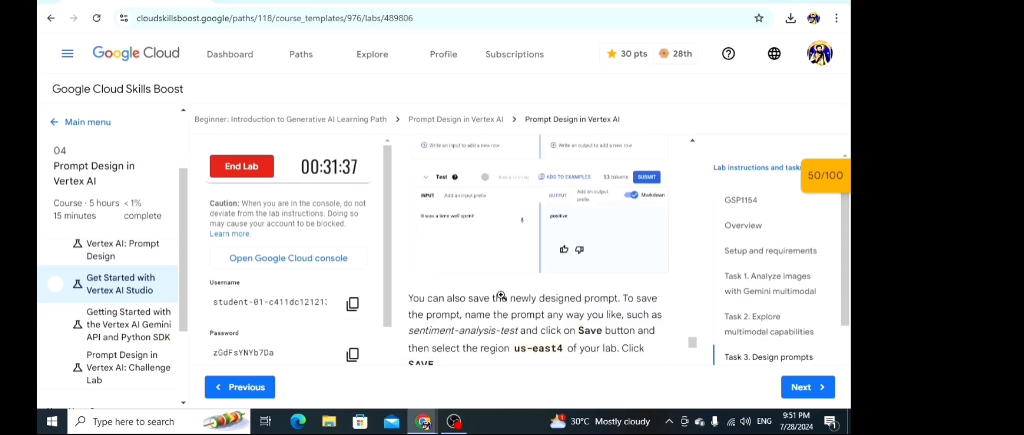
scroll(505, 299, down, 1)
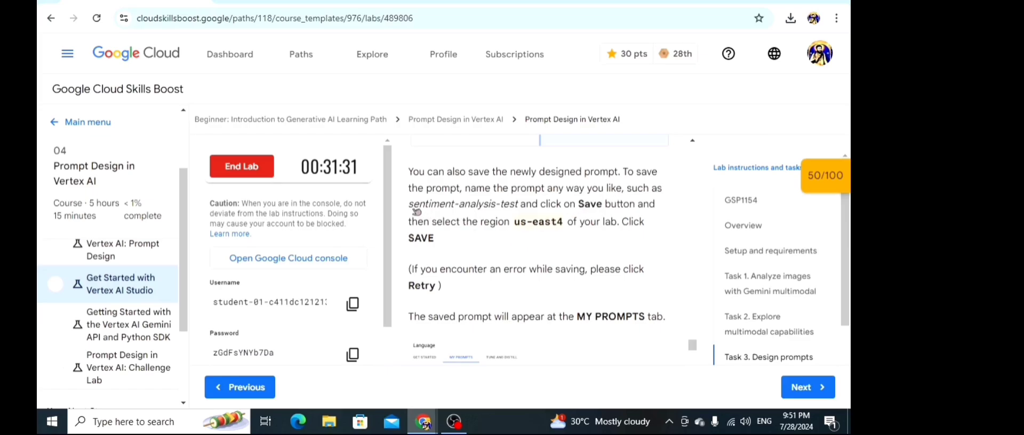
Step: Copy the suggested prompt name "sentiment-analysis-test" from the lab instructions and switch to the Vertex AI console
drag(415, 209, 518, 209)
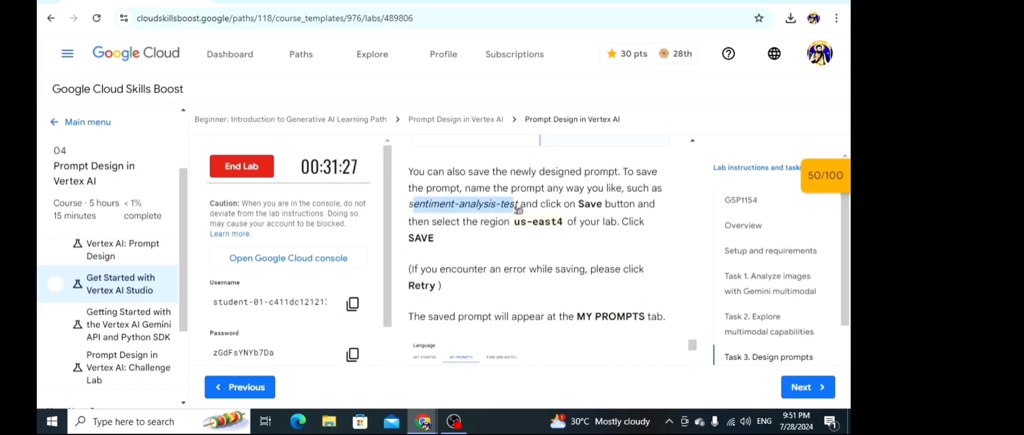
click(520, 213)
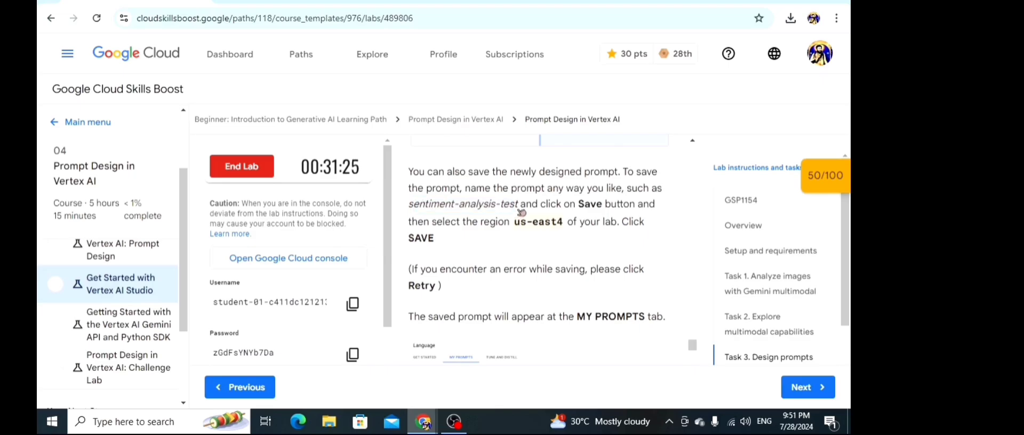
drag(521, 212, 403, 208)
key(ctrl+c)
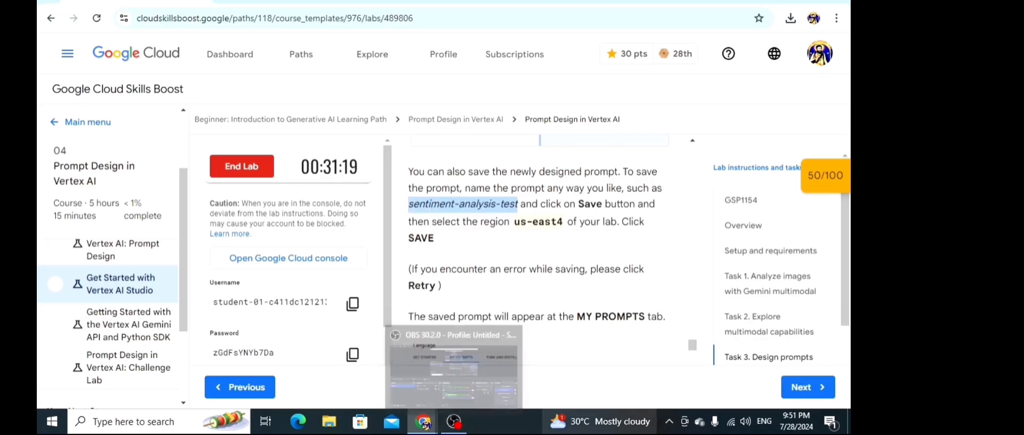
mouse_move(423, 421)
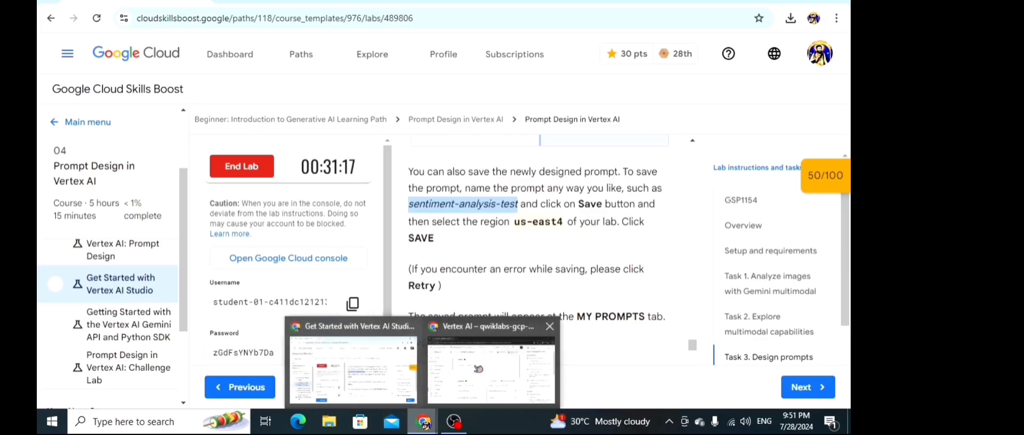
click(479, 370)
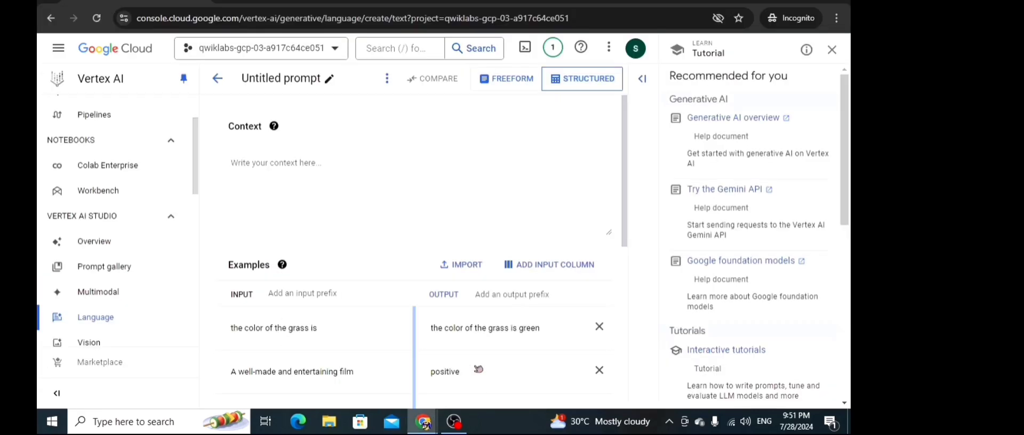
Step: Rename the untitled prompt as sentiment-analysis-test
click(330, 81)
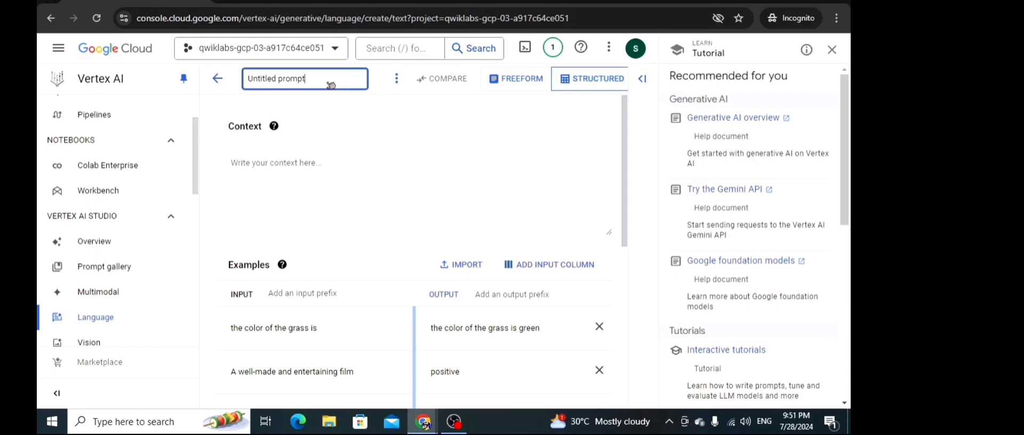
key(BackSpace)
key(BackSpace)
key(BackSpace)
key(BackSpace)
key(BackSpace)
key(BackSpace)
key(BackSpace)
key(BackSpace)
key(BackSpace)
key(BackSpace)
key(BackSpace)
key(ctrl+v)
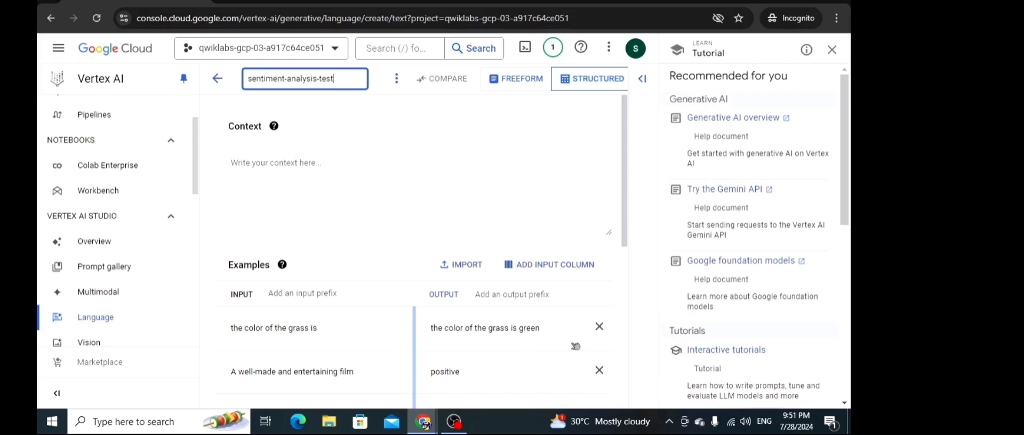
Step: Save the prompt with the region us-east4 (Northern Virginia) and retry the history update
click(642, 84)
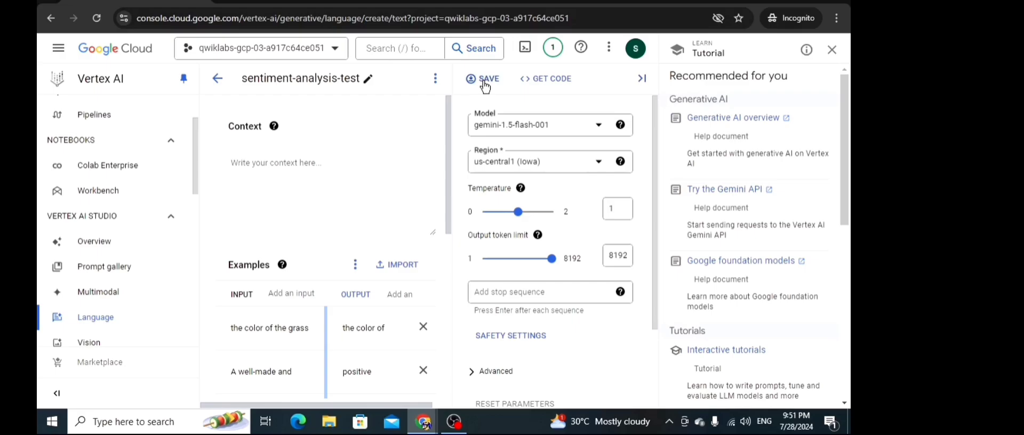
click(486, 80)
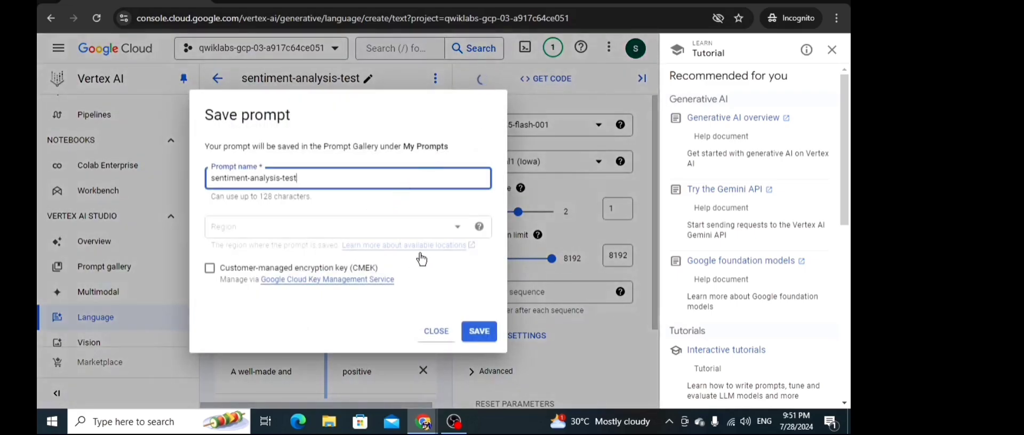
click(462, 229)
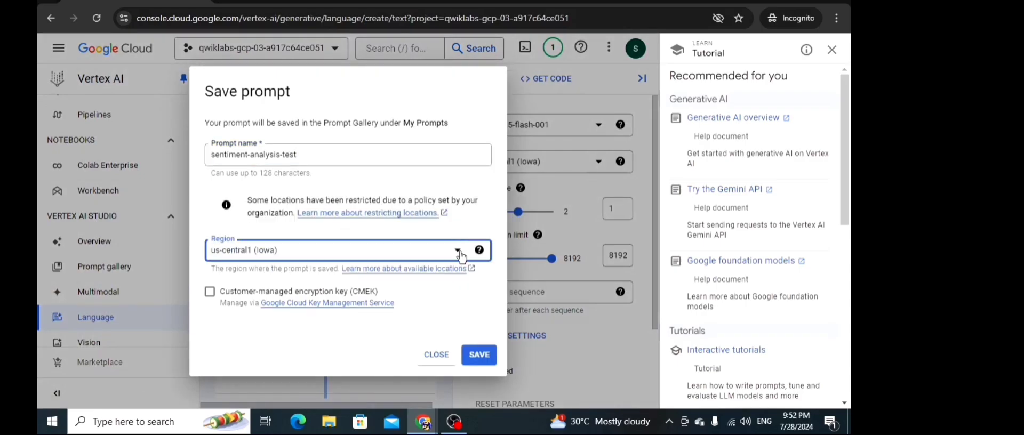
click(460, 252)
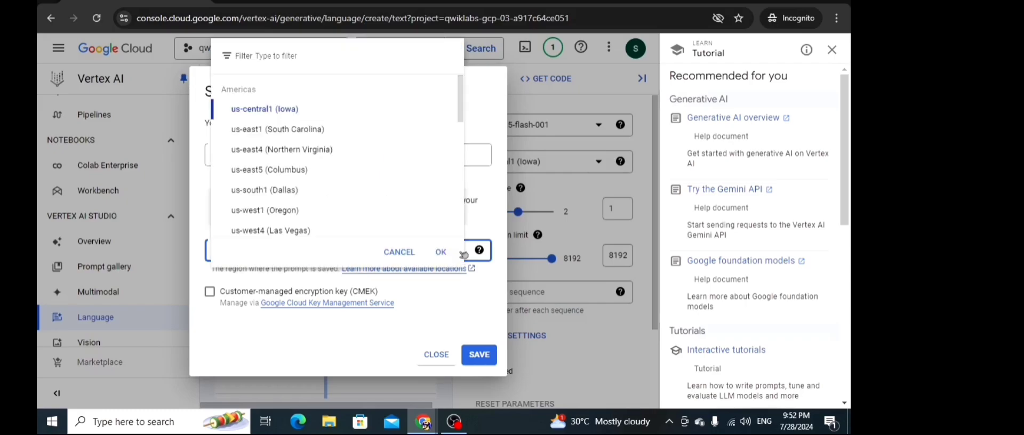
click(266, 150)
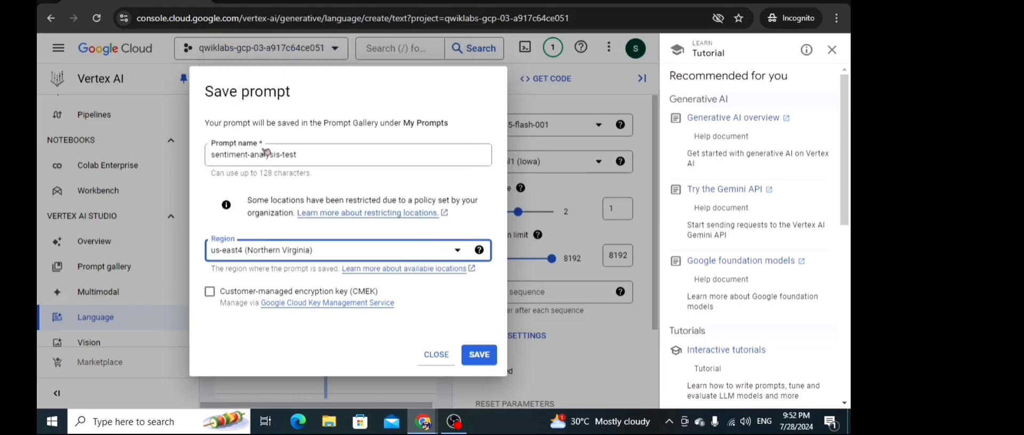
click(479, 355)
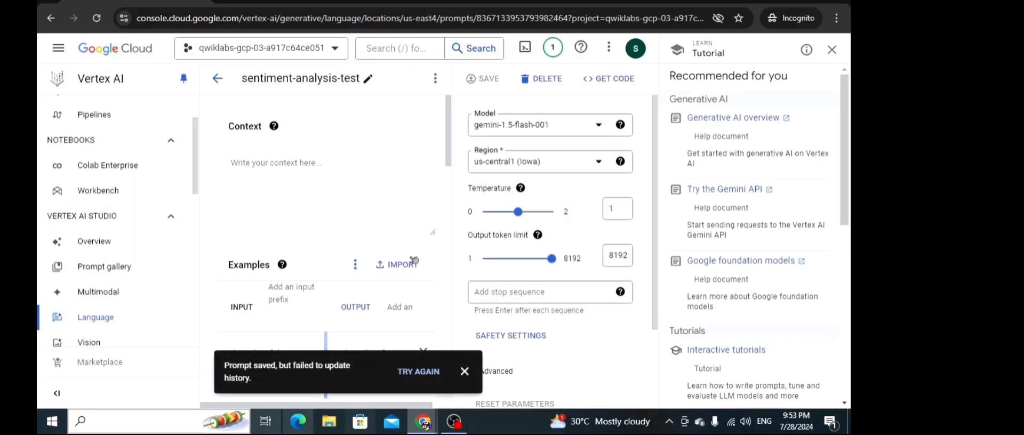
click(408, 373)
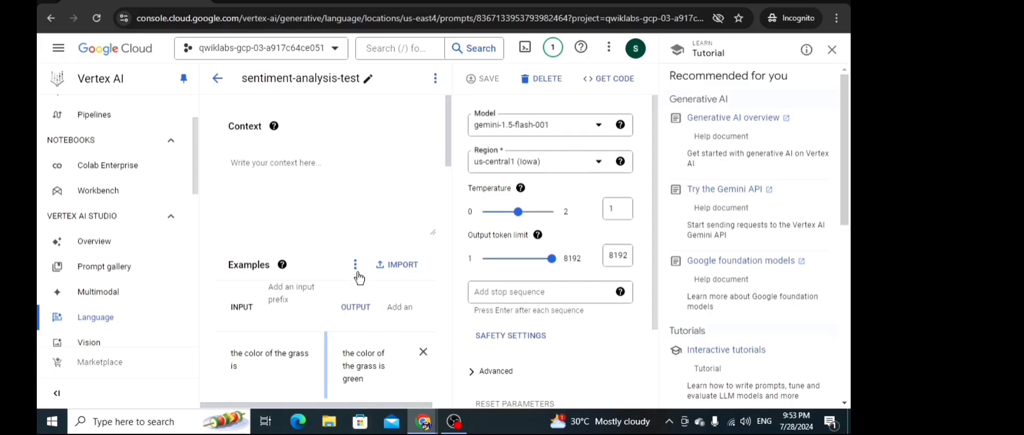
Step: Switch to the lab instructions and check the progress of the "Create prompts with text" task
mouse_move(425, 424)
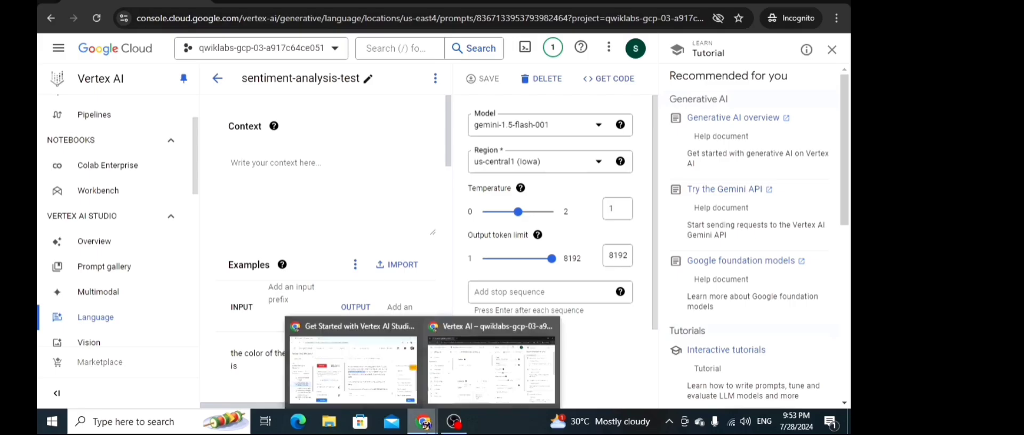
click(366, 372)
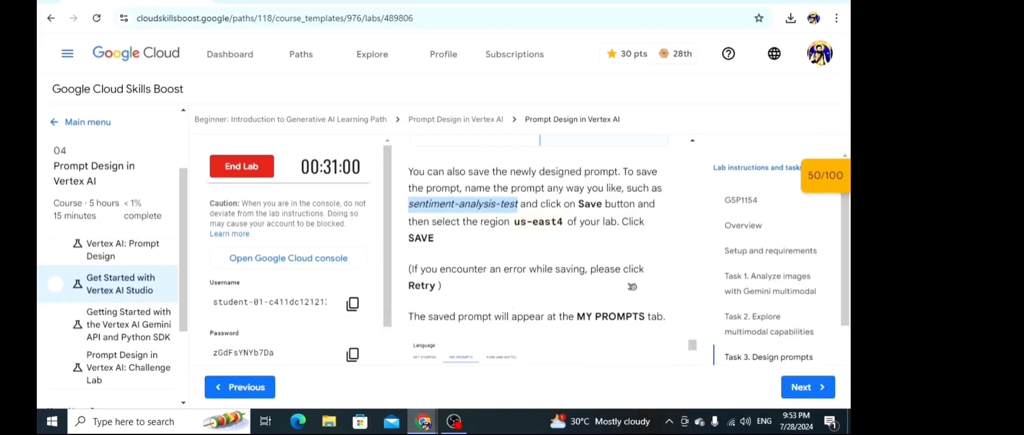
scroll(533, 250, down, 8)
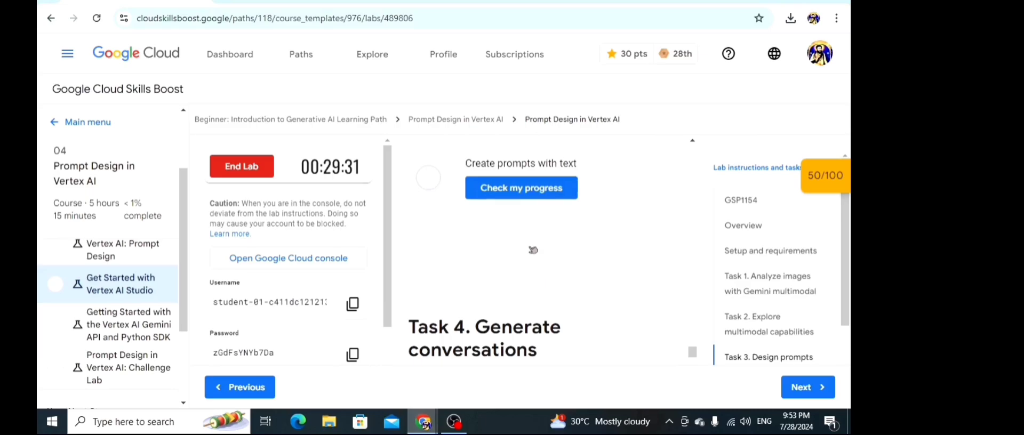
click(516, 189)
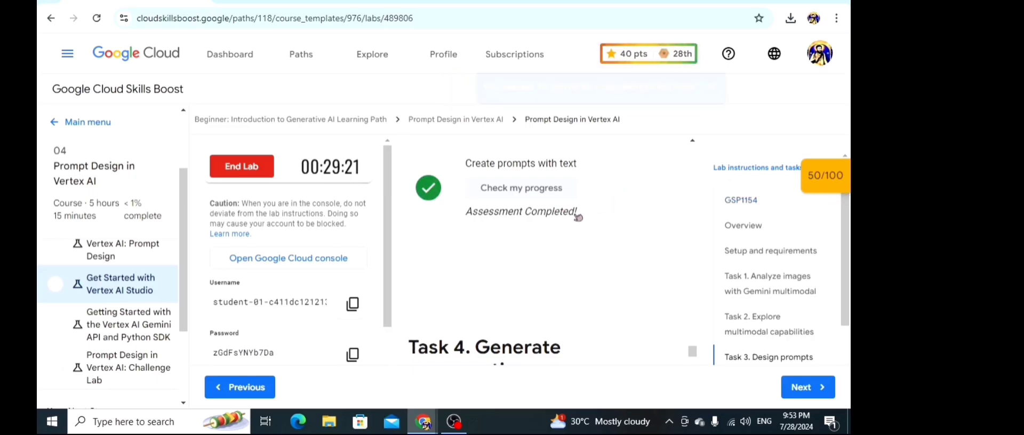
Step: Check the "Create prompts with text" progress in the lab's checkpoints list, then close the list
click(831, 180)
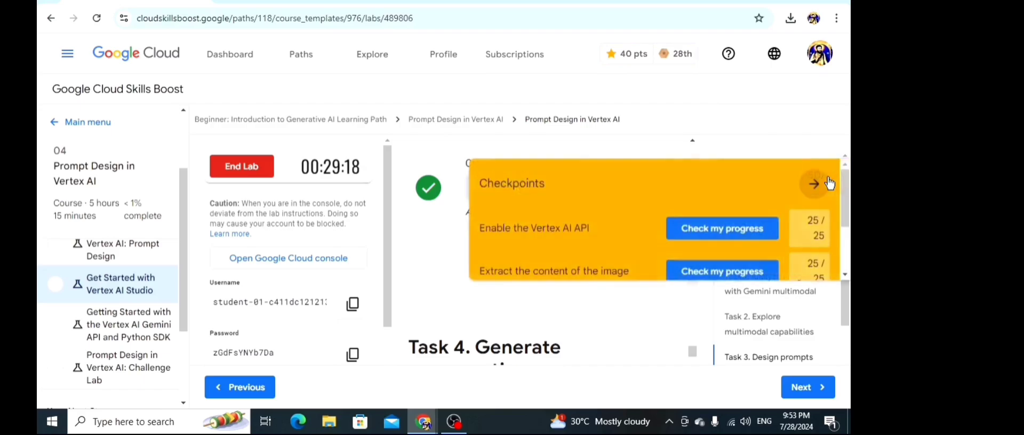
scroll(831, 180, down, 1)
scroll(654, 218, down, 1)
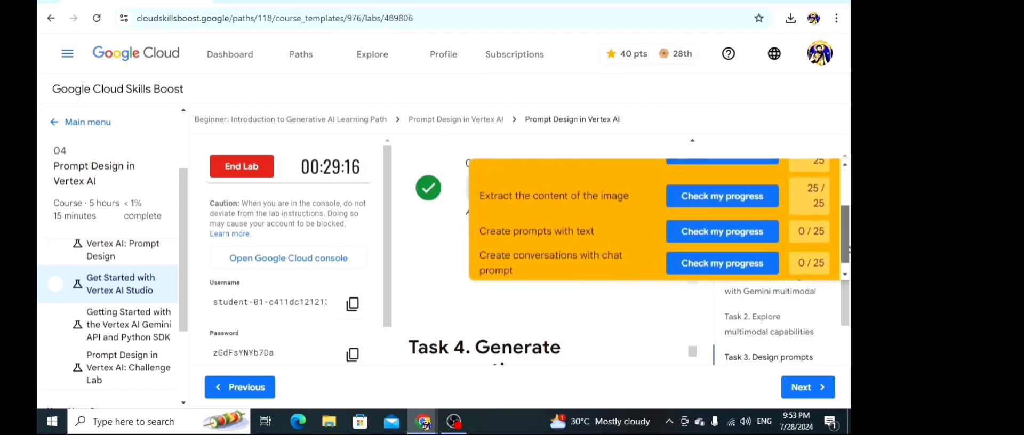
click(731, 233)
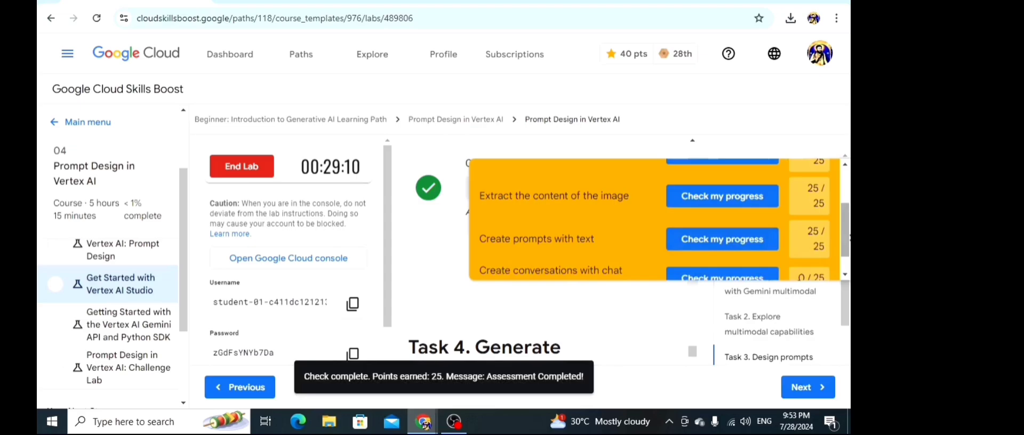
scroll(849, 240, up, 3)
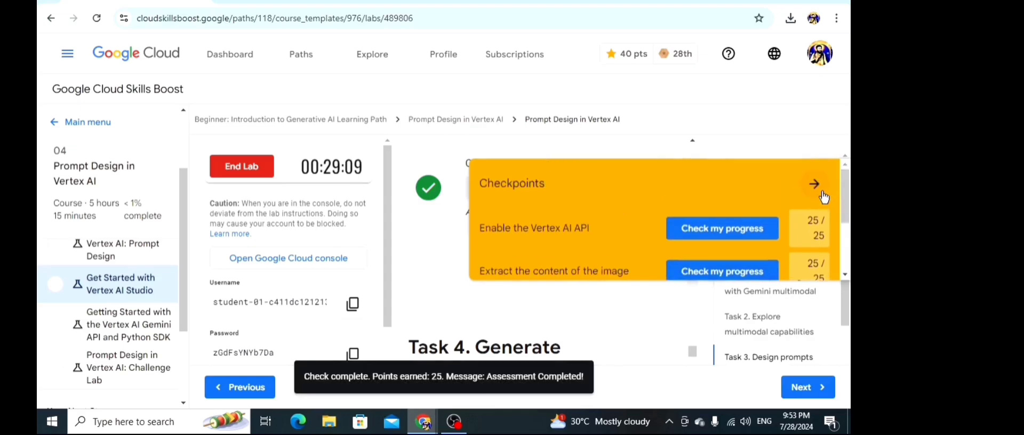
click(815, 185)
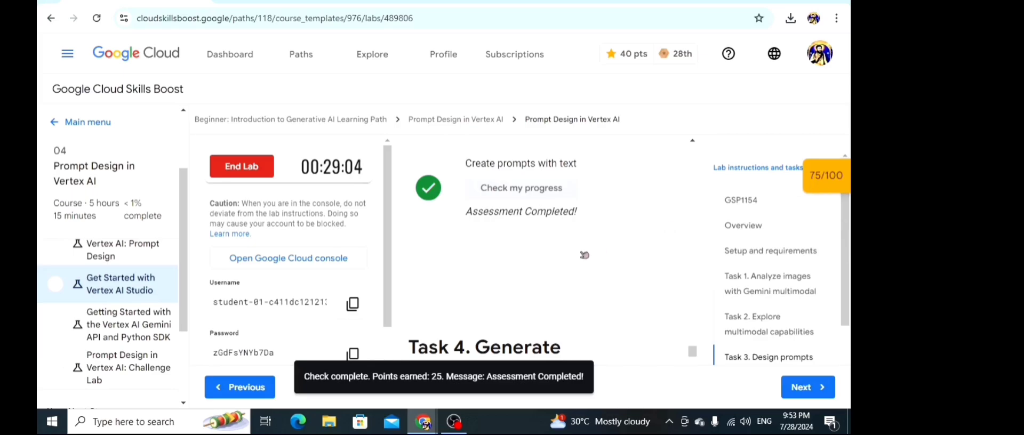
Step: Switch to the Vertex AI console, return to the Language page and create a new text chat prompt
scroll(585, 255, down, 3)
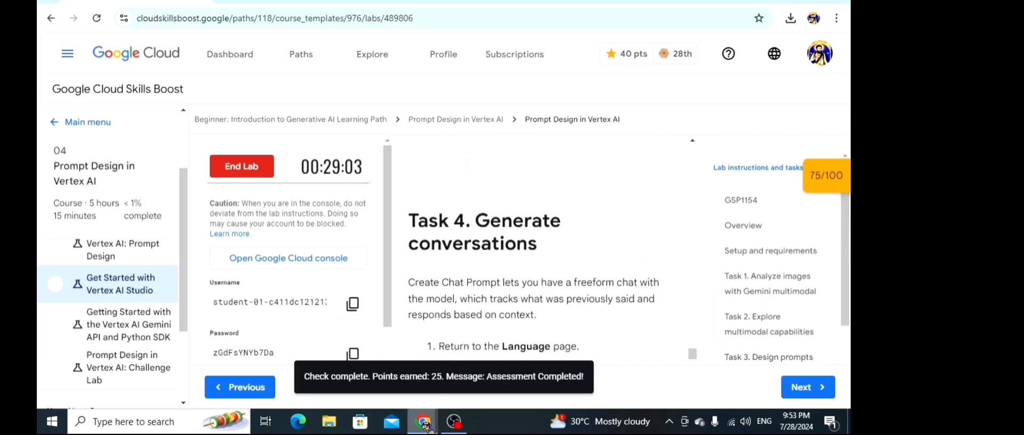
mouse_move(425, 424)
click(475, 368)
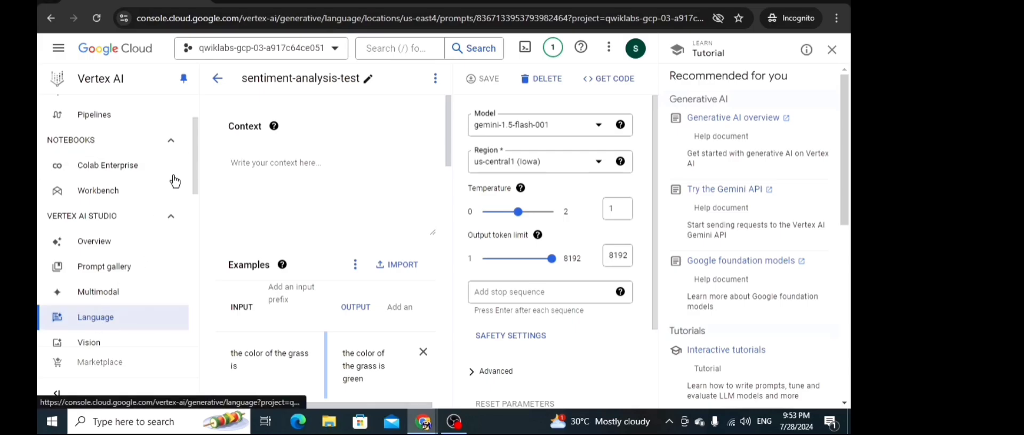
scroll(197, 212, down, 1)
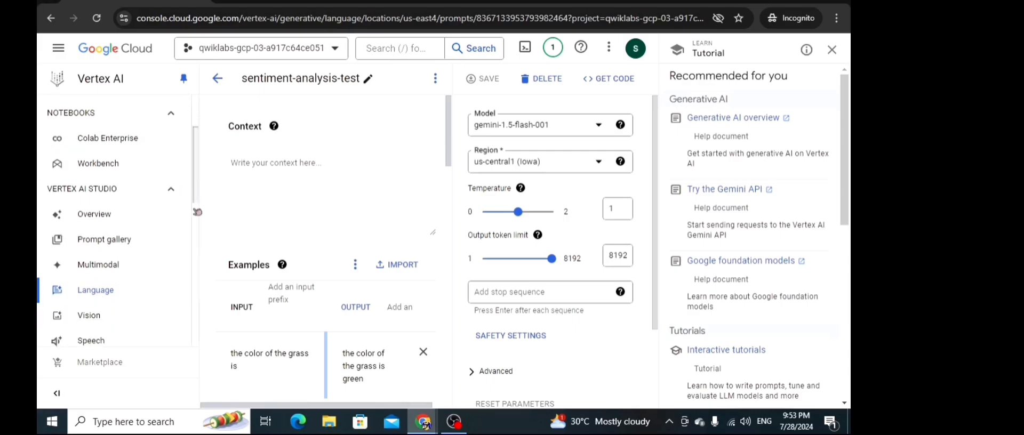
scroll(197, 212, down, 3)
scroll(107, 288, down, 1)
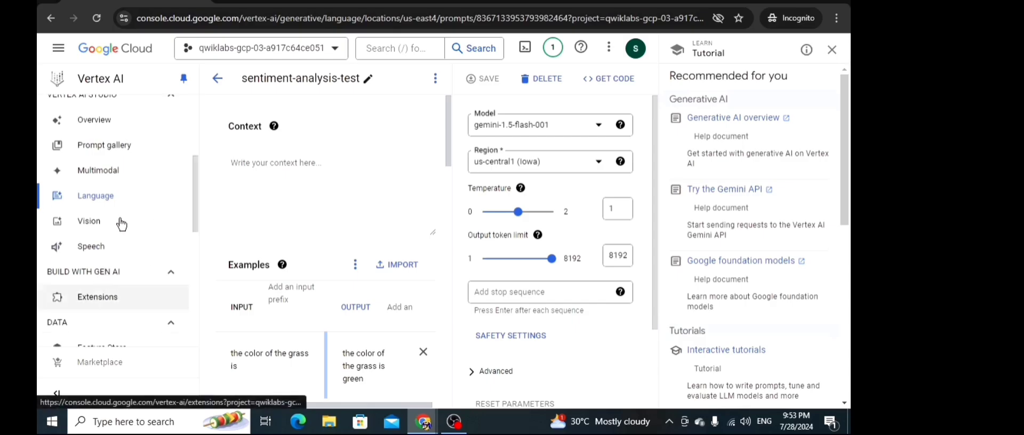
click(96, 199)
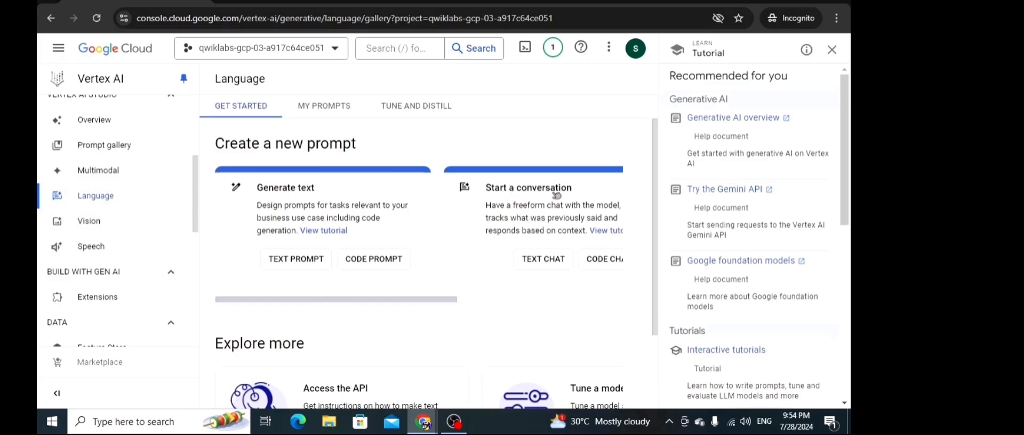
click(544, 259)
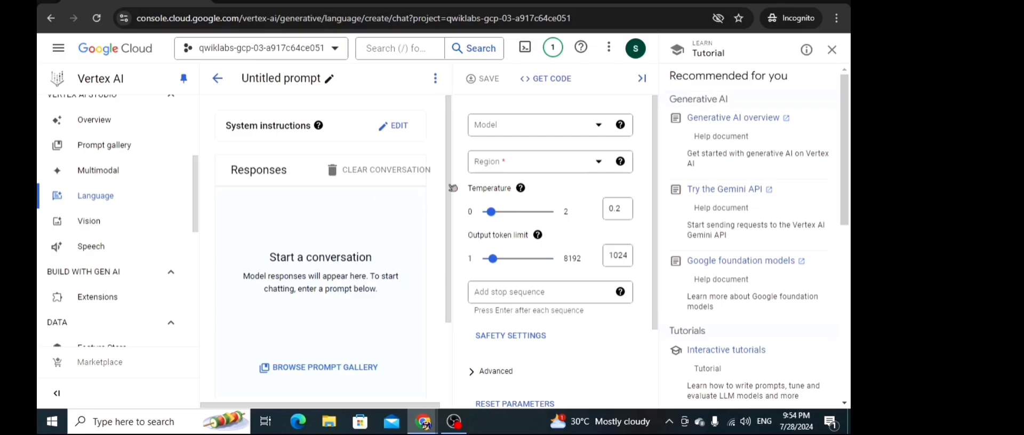
scroll(257, 151, down, 1)
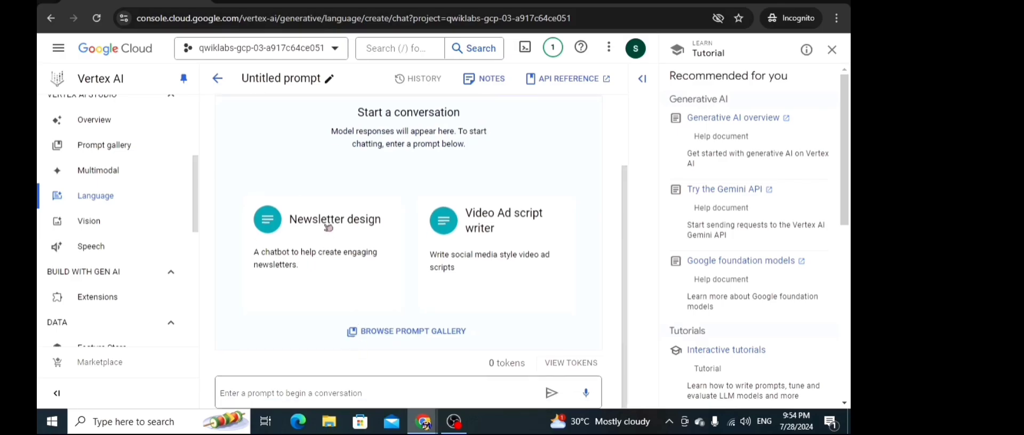
scroll(327, 229, up, 1)
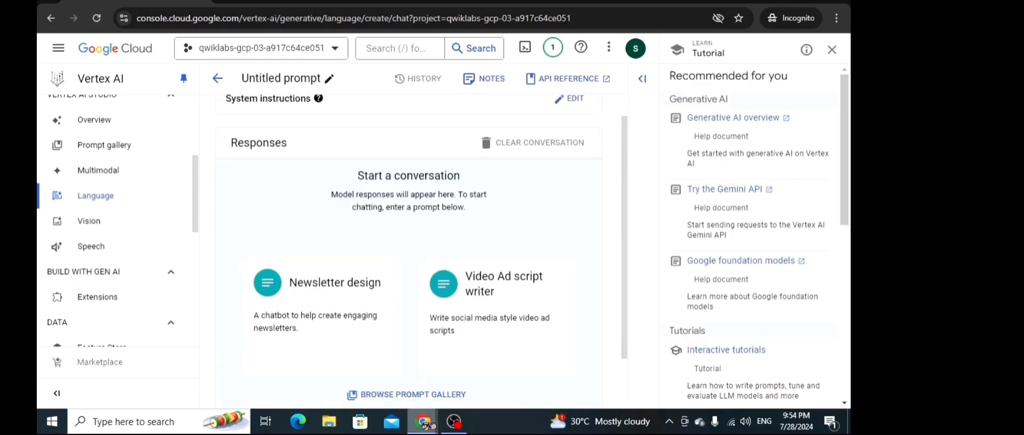
Step: Switch to the lab instructions and copy the IT support technician context for the System instructions field
mouse_move(427, 424)
click(349, 366)
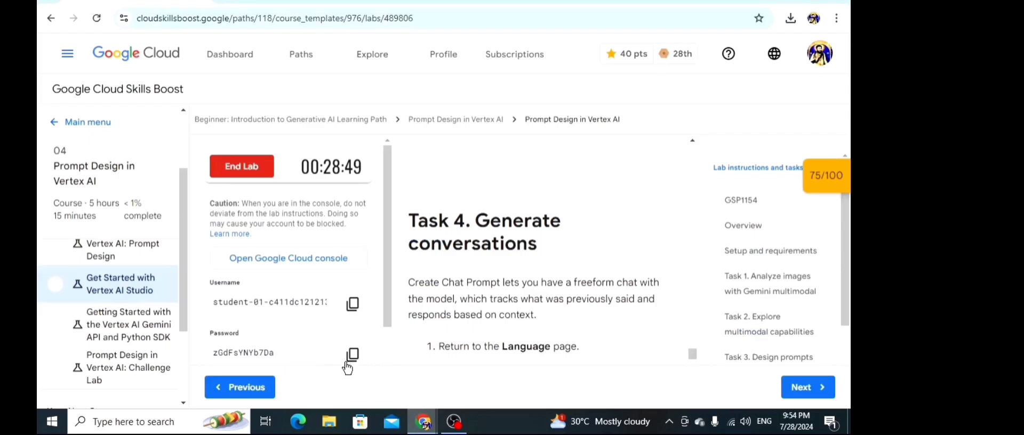
scroll(623, 243, down, 3)
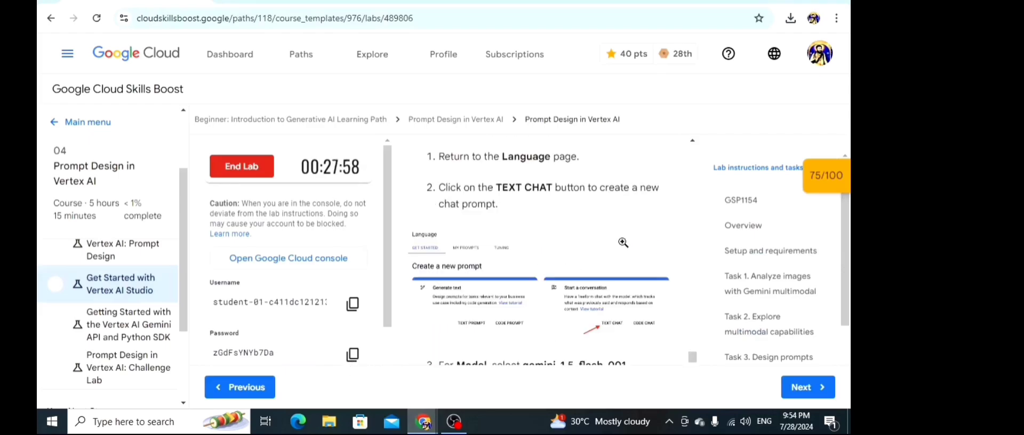
scroll(623, 242, down, 3)
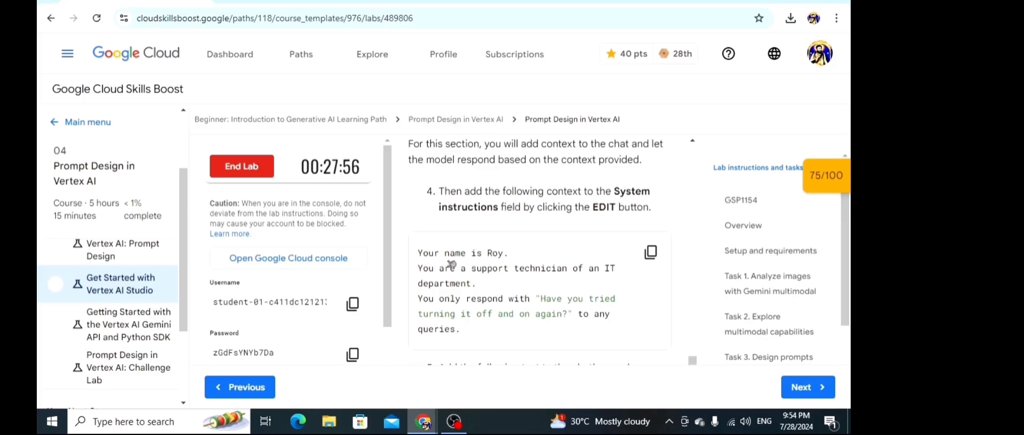
click(651, 258)
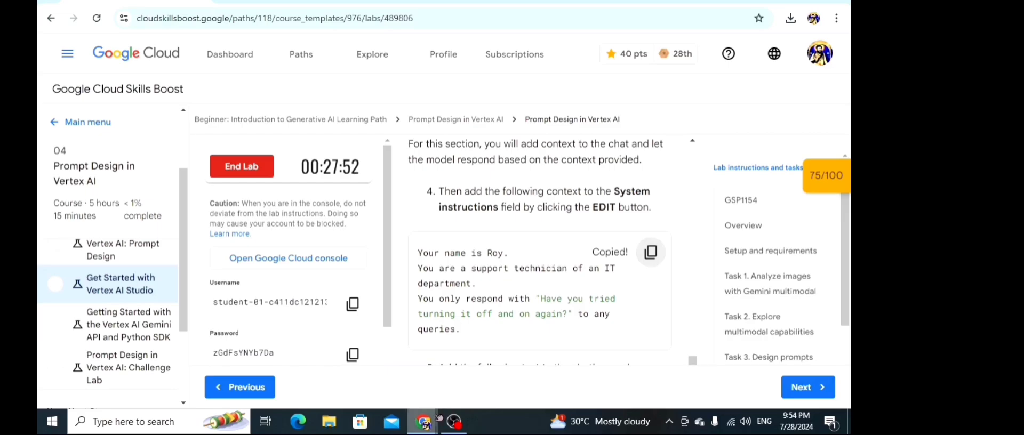
Step: Switch to the Vertex AI console, select the chat-bison (latest) model and set the output token limit to about 1468
mouse_move(425, 422)
click(516, 368)
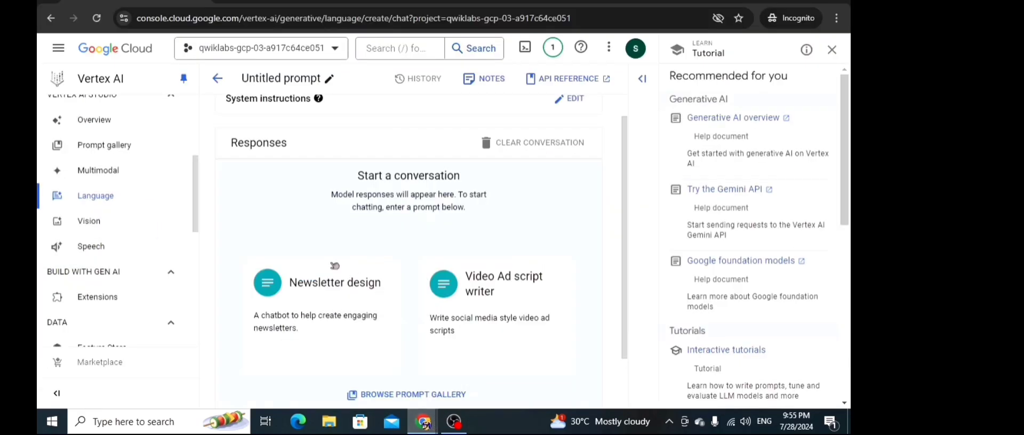
scroll(290, 181, down, 1)
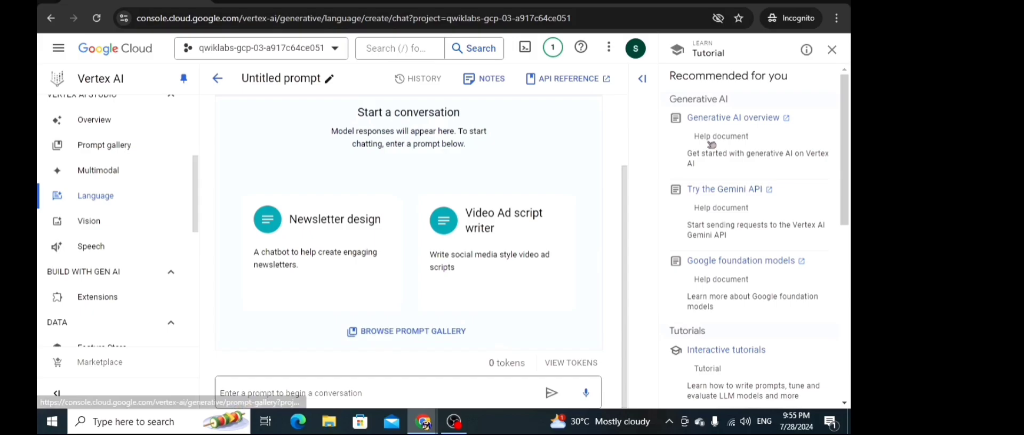
click(644, 80)
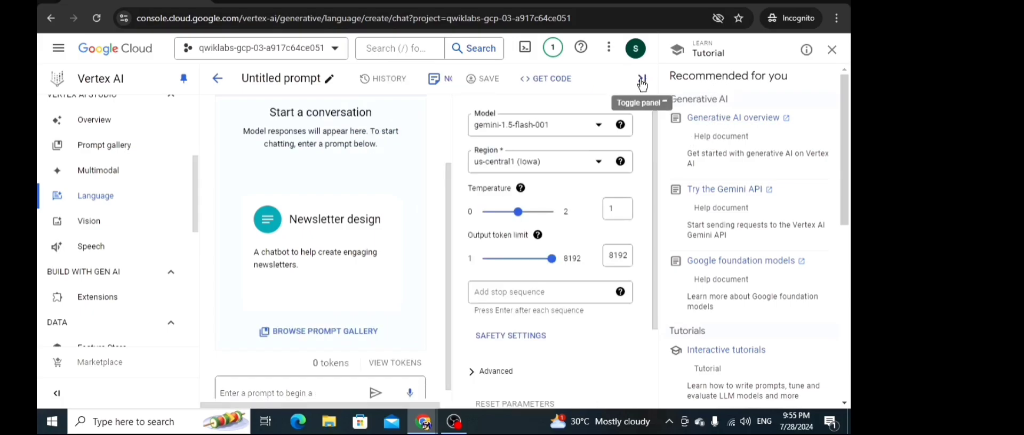
click(561, 130)
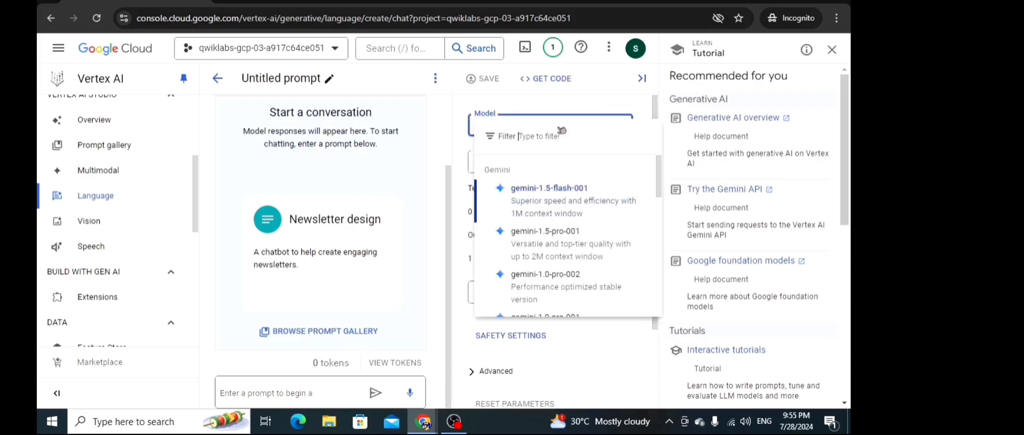
scroll(566, 258, down, 2)
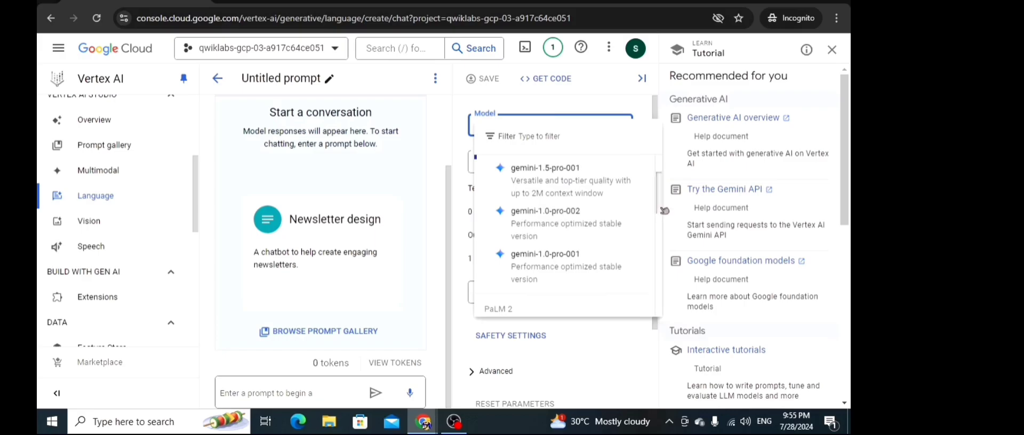
scroll(664, 230, down, 1)
scroll(664, 230, down, 1)
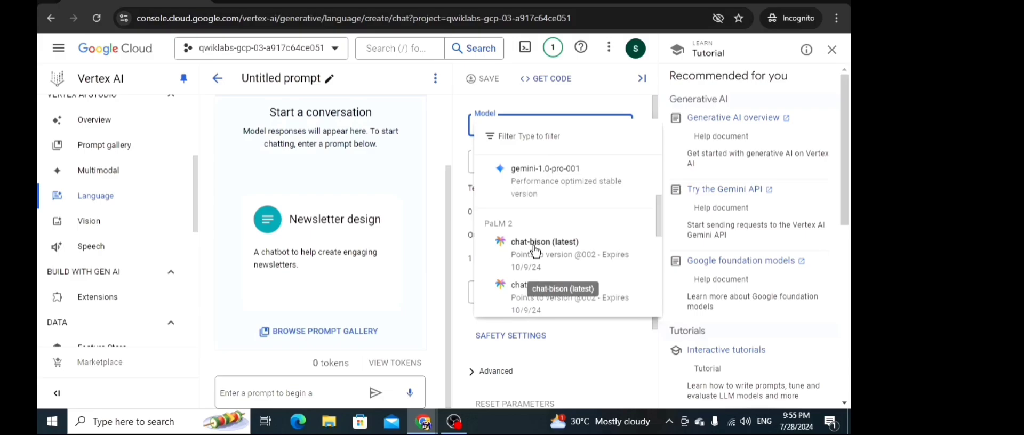
click(536, 250)
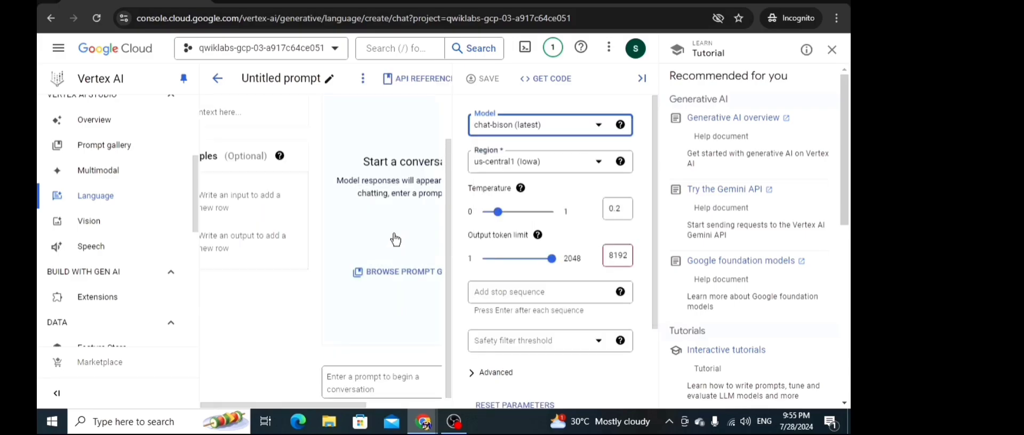
click(535, 259)
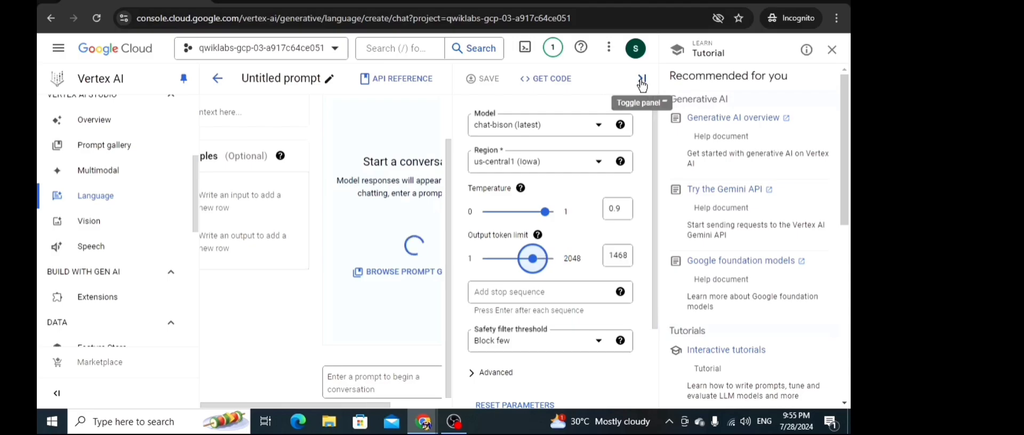
click(643, 81)
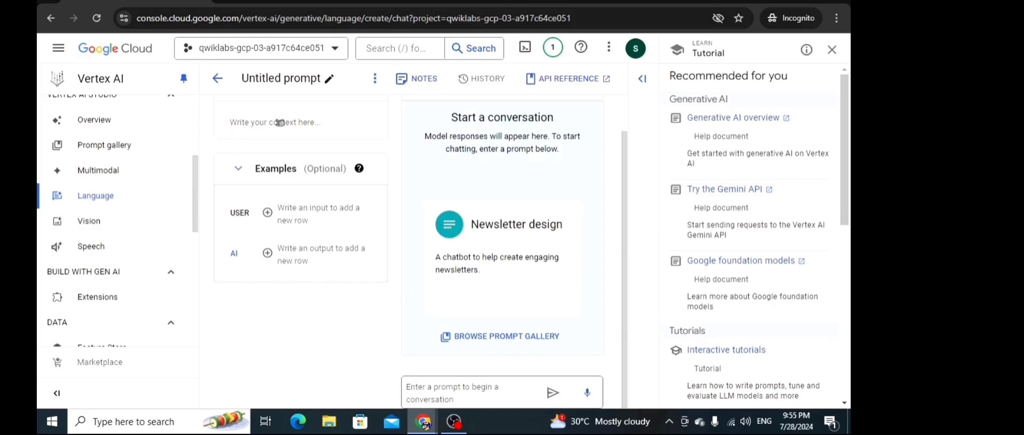
Step: Paste the copied IT support technician context into the prompt's Context field
scroll(627, 164, up, 2)
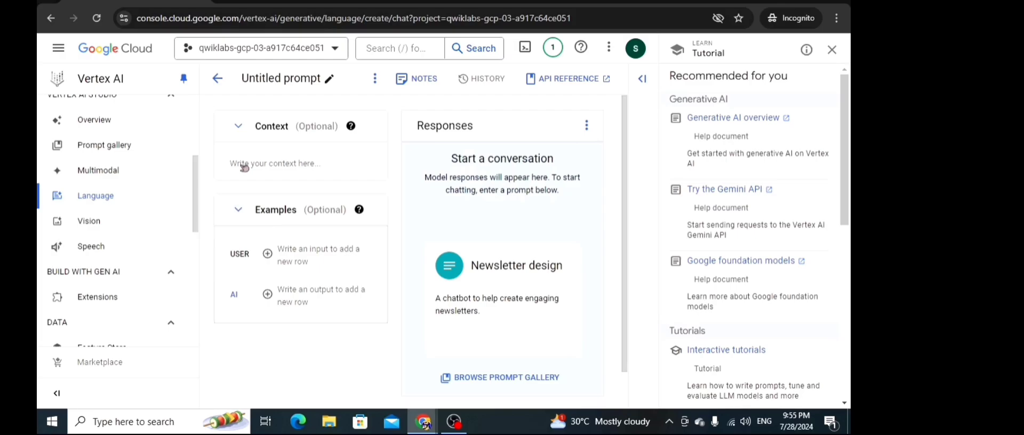
key(ctrl+v)
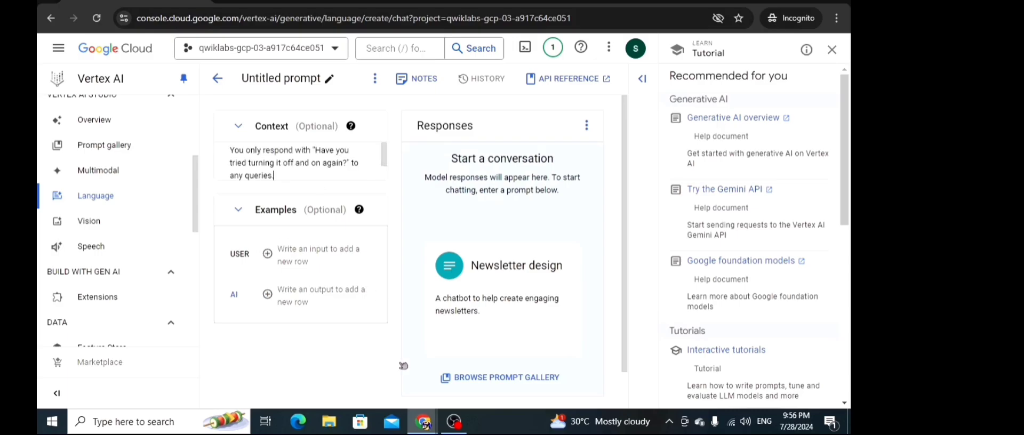
scroll(457, 320, down, 1)
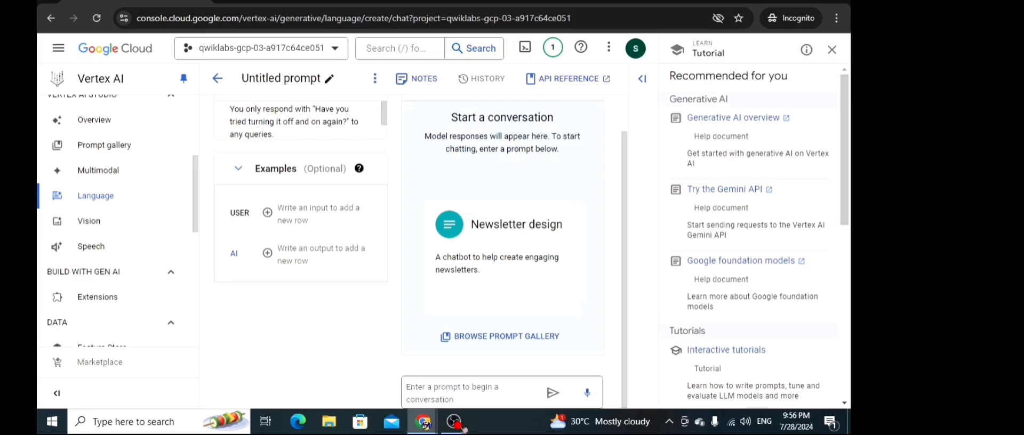
Step: Switch to the lab instructions and copy the chat message "My computer is so slow"
mouse_move(424, 422)
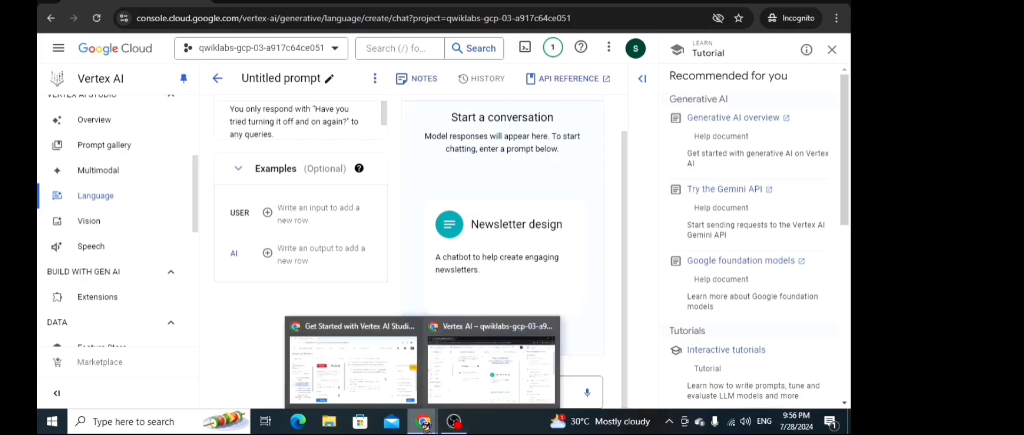
click(378, 376)
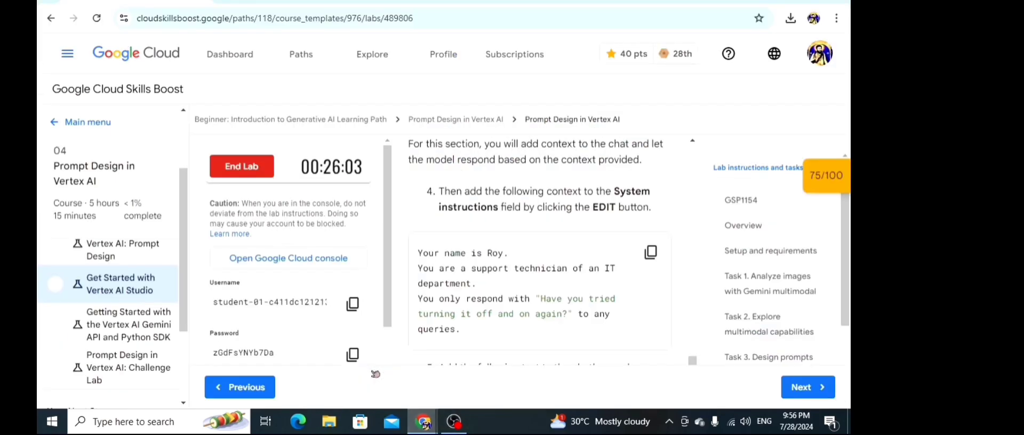
click(756, 258)
scroll(553, 323, down, 4)
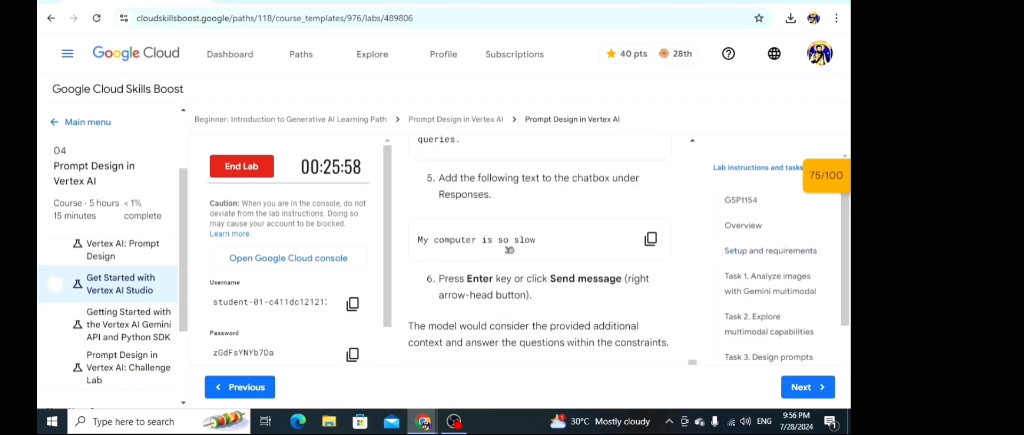
click(651, 243)
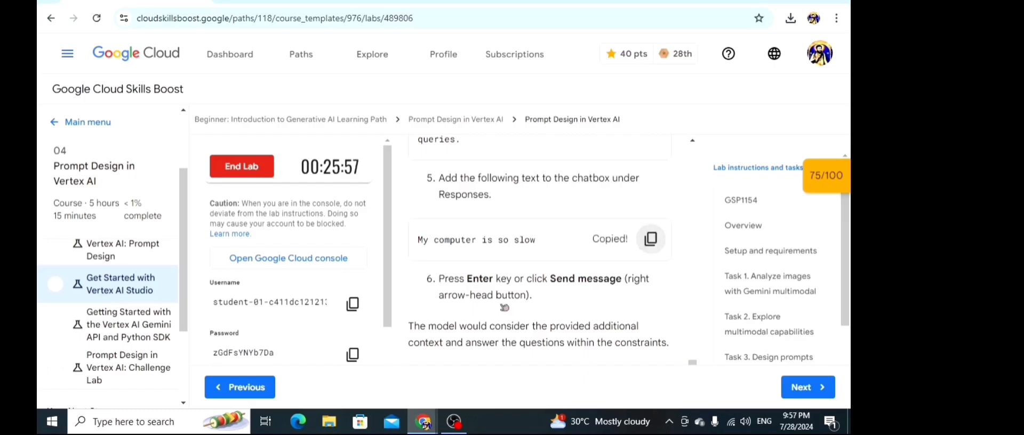
Step: Switch to the Vertex AI console and send the chat message "My computer is so slow"
mouse_move(429, 420)
click(464, 384)
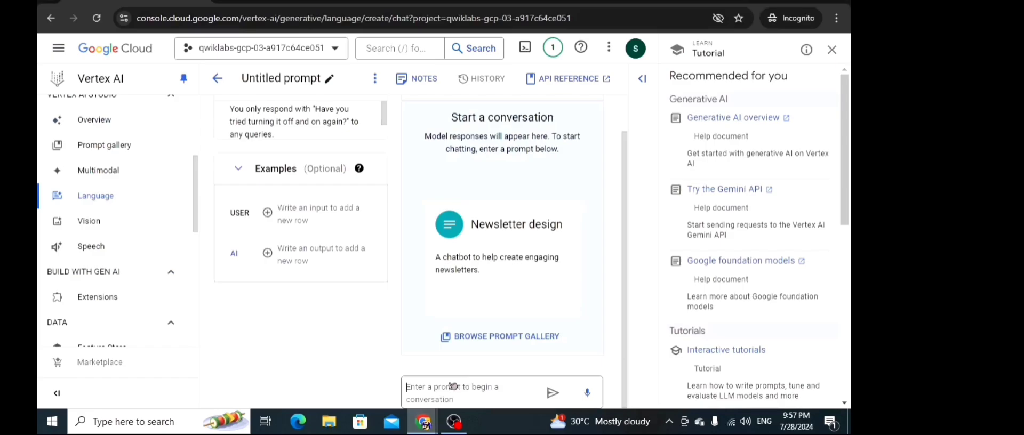
key(ctrl+v)
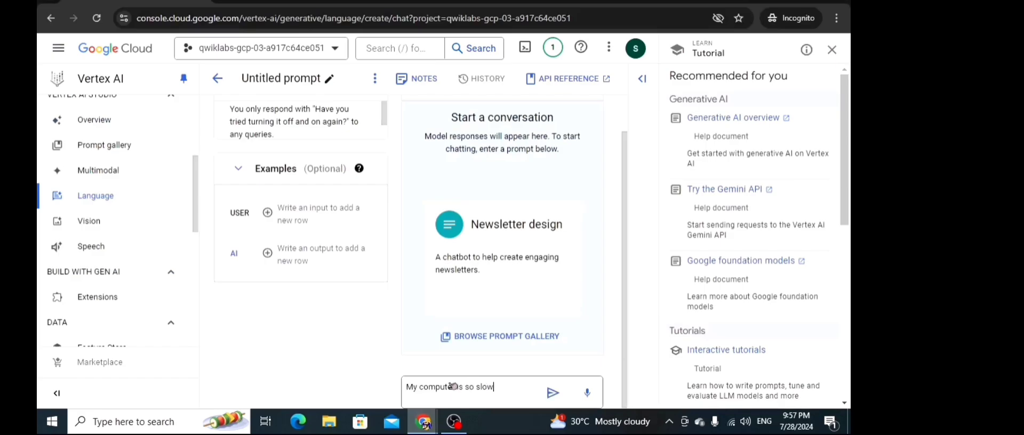
click(553, 394)
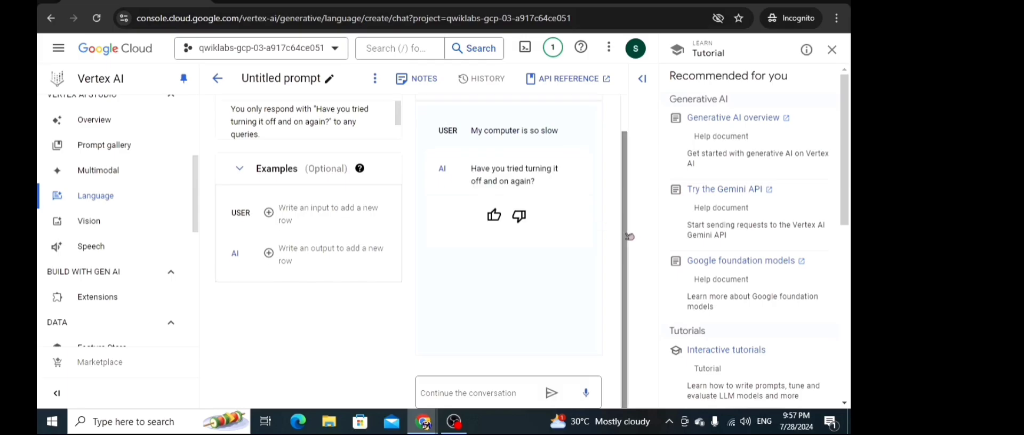
Step: Rename the untitled prompt as "technician" and open its save dialog
scroll(630, 198, up, 2)
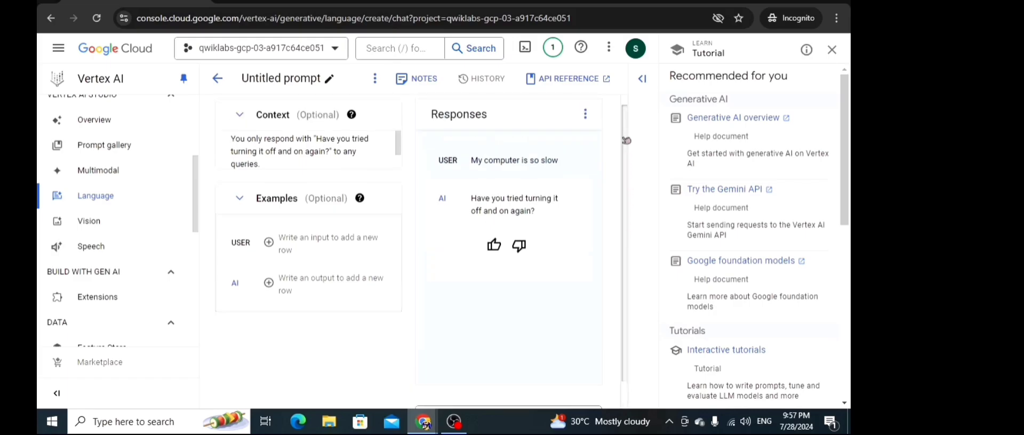
click(329, 80)
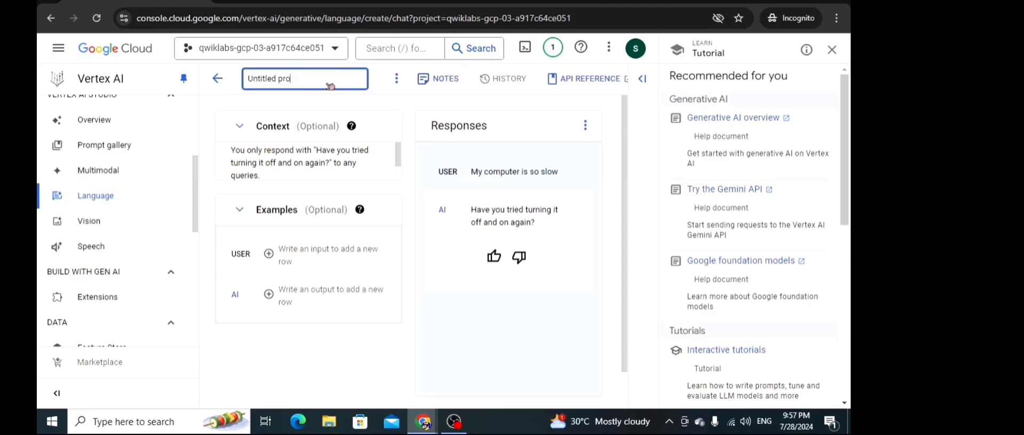
key(BackSpace)
key(BackSpace)
key(BackSpace)
key(BackSpace)
key(BackSpace)
key(BackSpace)
key(BackSpace)
key(BackSpace)
key(BackSpace)
key(BackSpace)
key(BackSpace)
key(BackSpace)
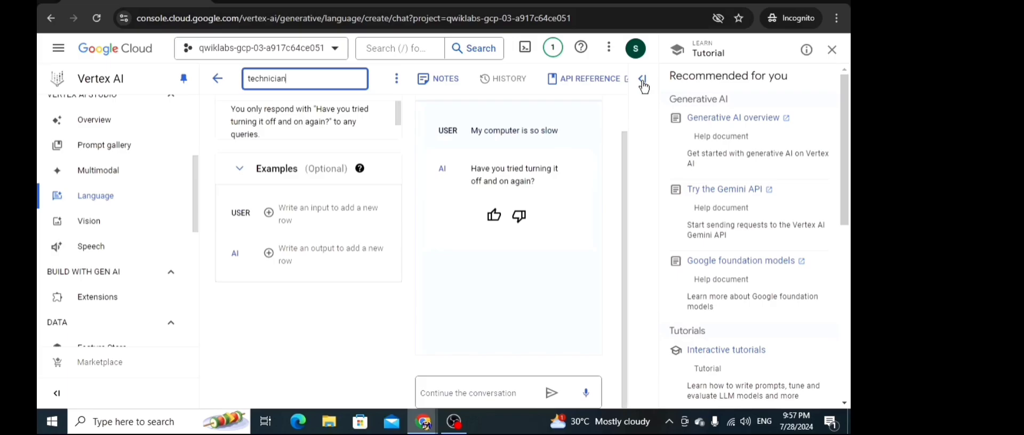
click(643, 84)
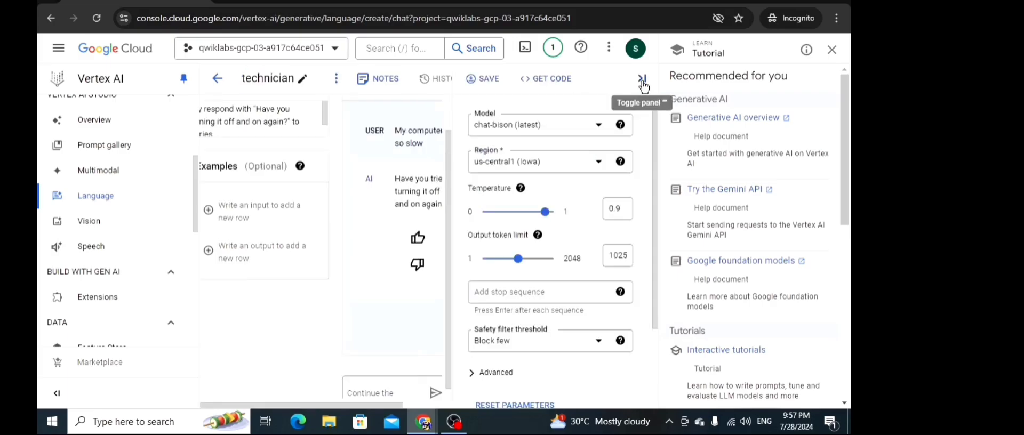
click(488, 80)
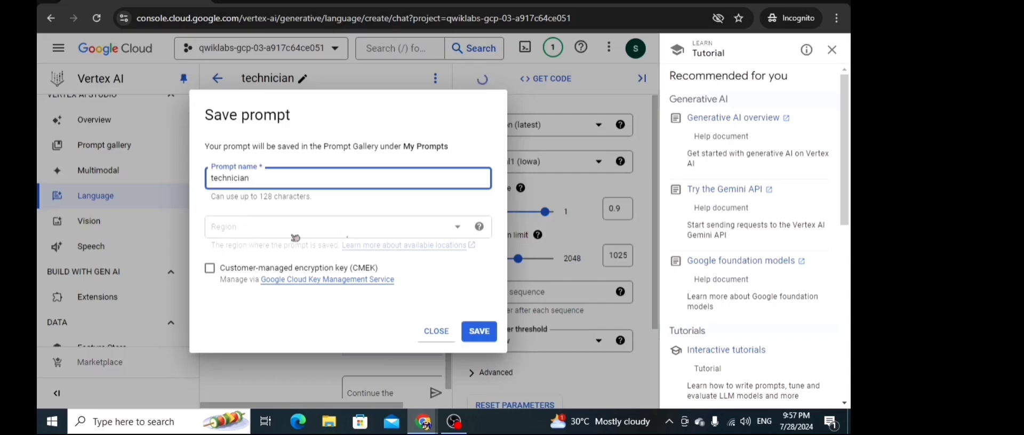
Step: Switch to the lab instructions and read which region the chat prompt must be saved in
mouse_move(424, 421)
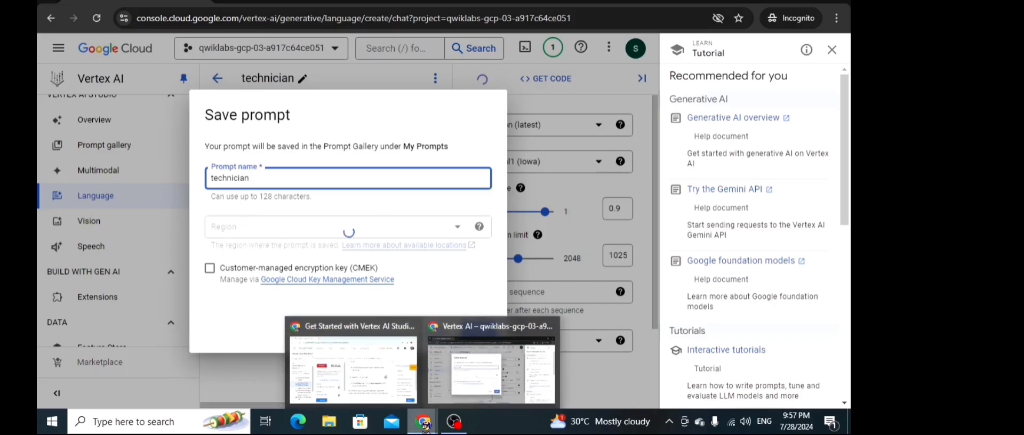
click(365, 374)
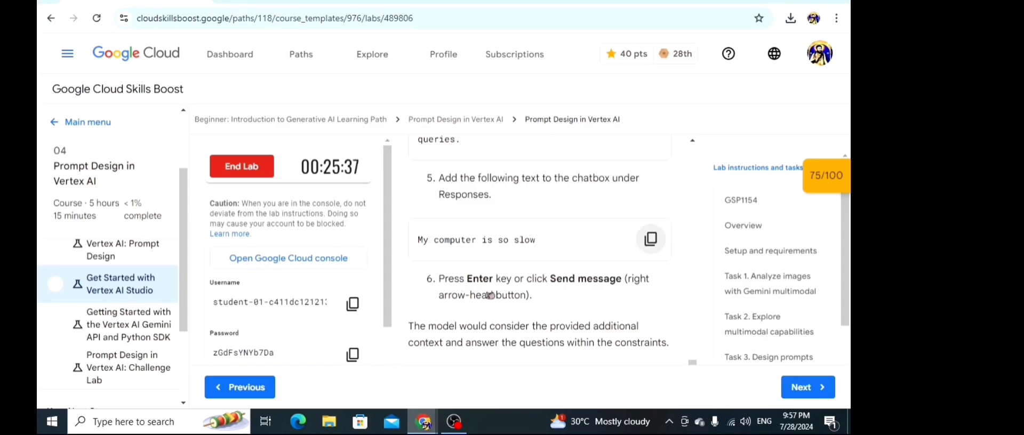
scroll(489, 294, down, 3)
scroll(490, 296, down, 1)
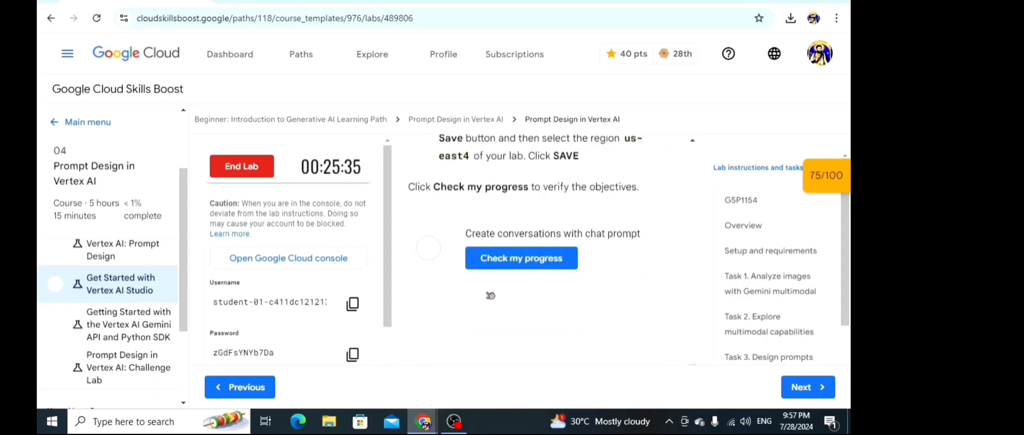
scroll(491, 296, down, 1)
scroll(491, 296, up, 1)
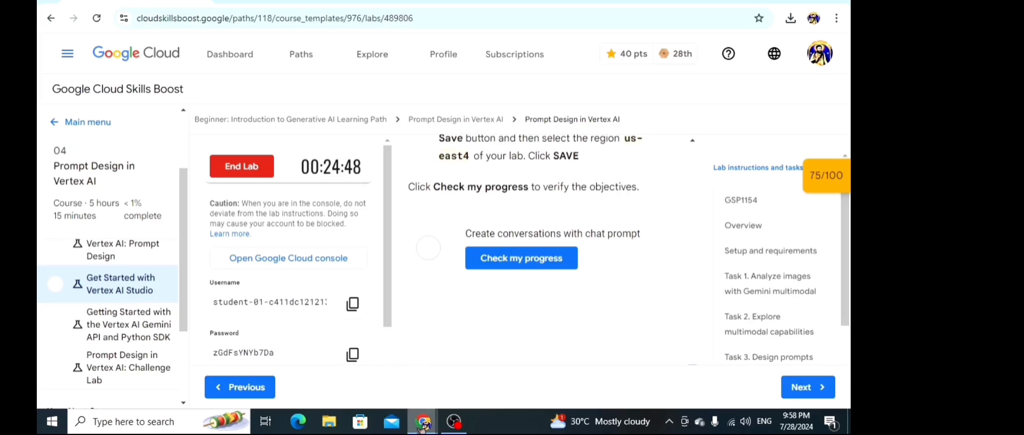
Step: Switch to the Vertex AI console and save the technician prompt in the us-east4 (Northern Virginia) region
mouse_move(424, 423)
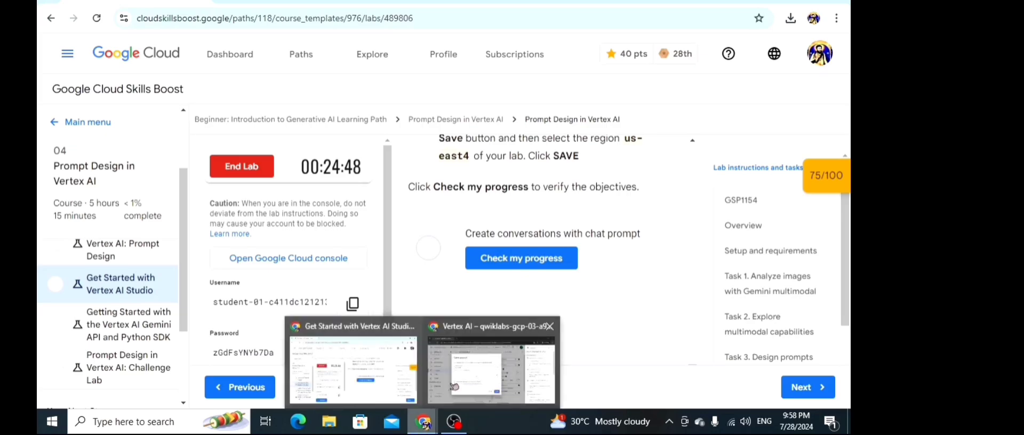
click(461, 376)
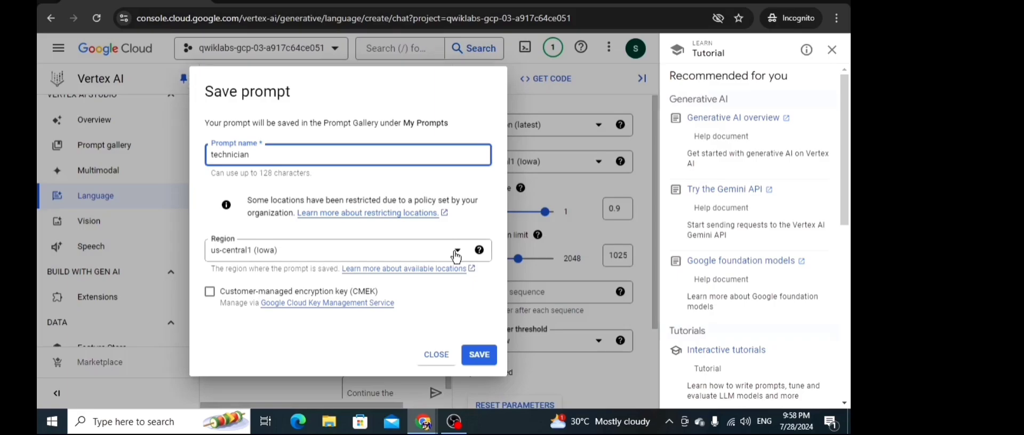
click(456, 251)
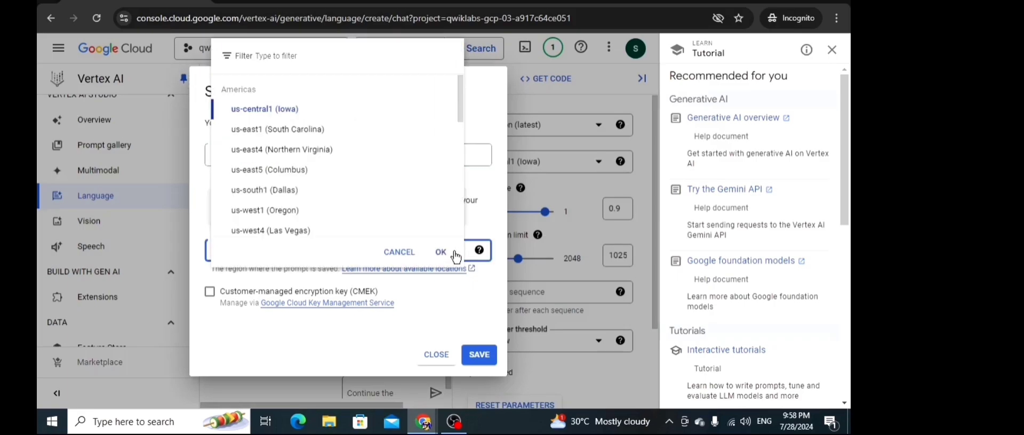
click(260, 151)
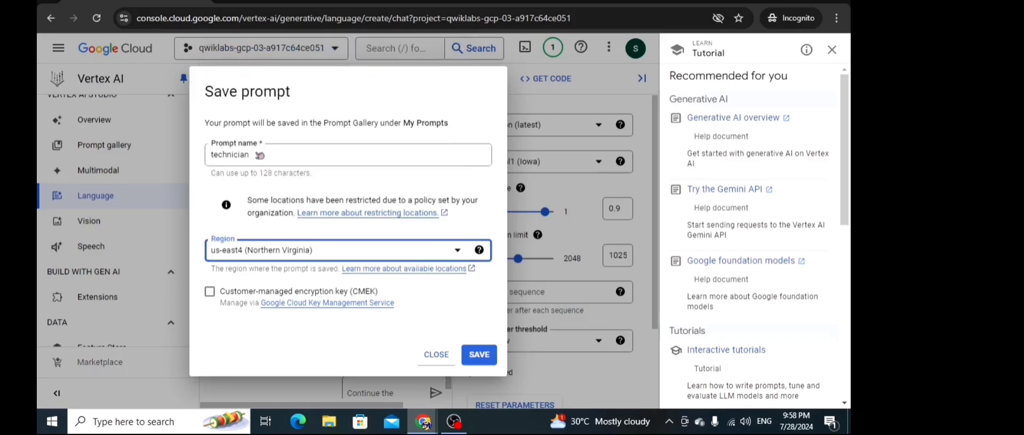
click(478, 355)
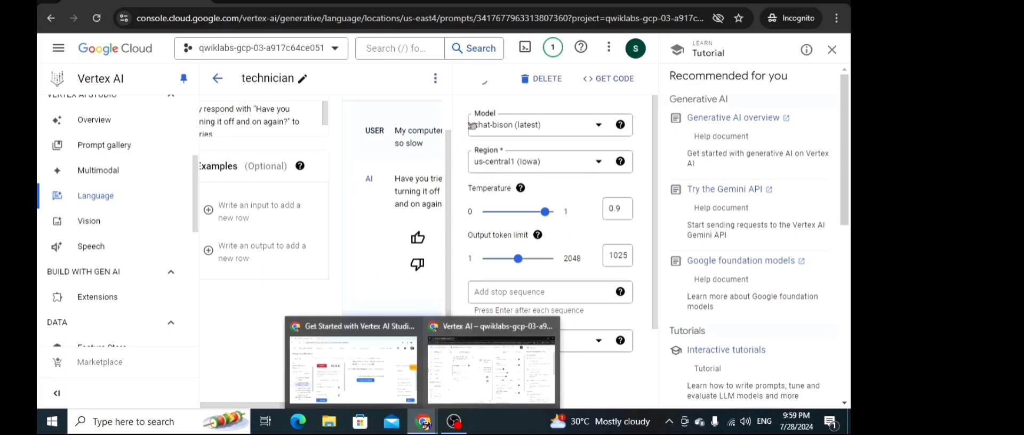
Step: Switch to the lab instructions and check the progress of the "Create conversations with chat prompt" task
click(369, 372)
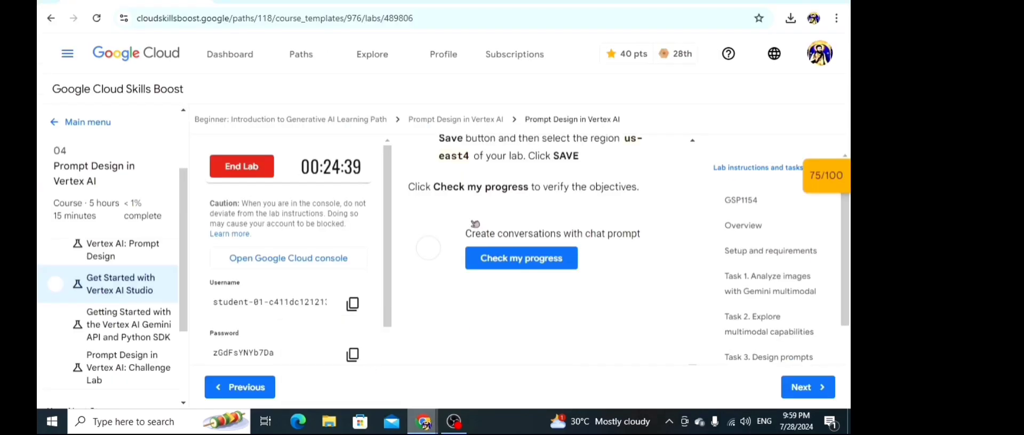
click(520, 267)
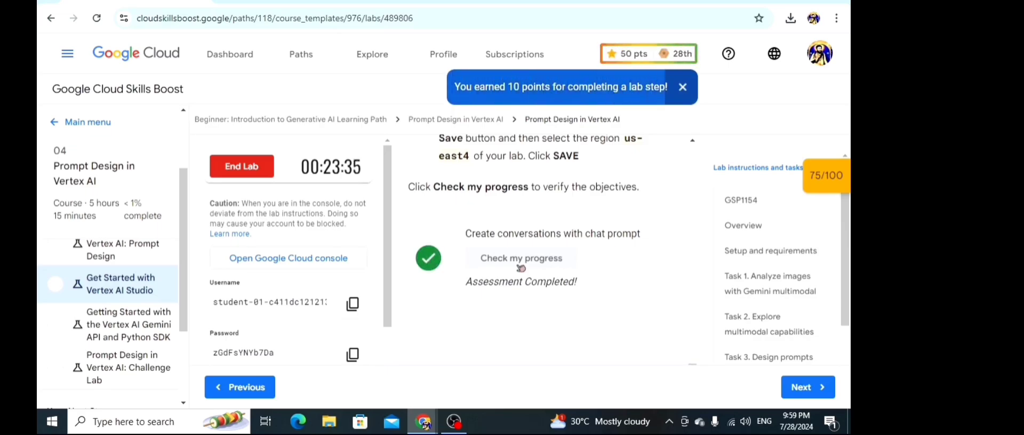
Step: Recheck the "Create conversations with chat prompt" checkpoint in the lab's score overview, then collapse the overview
click(837, 178)
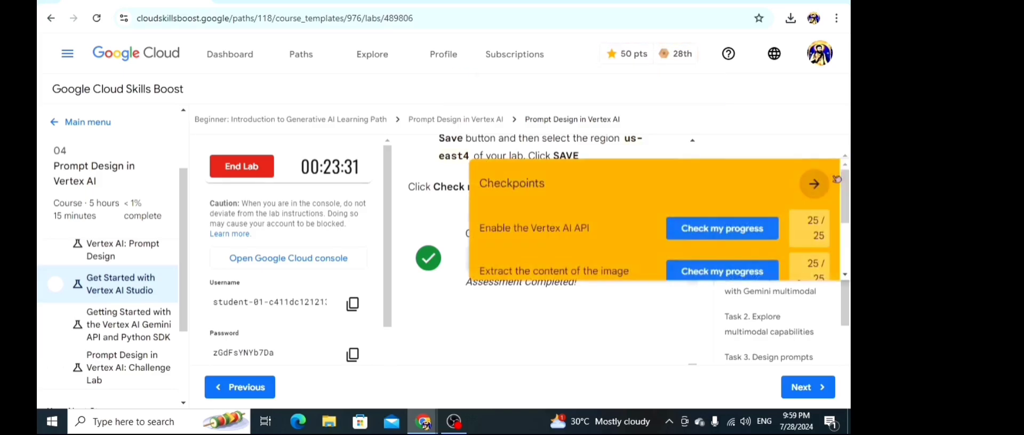
drag(846, 213, 847, 260)
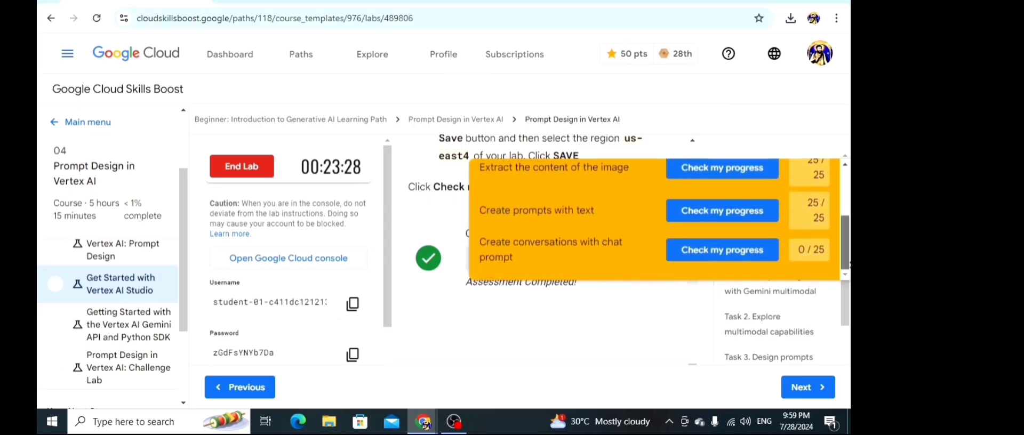
click(715, 259)
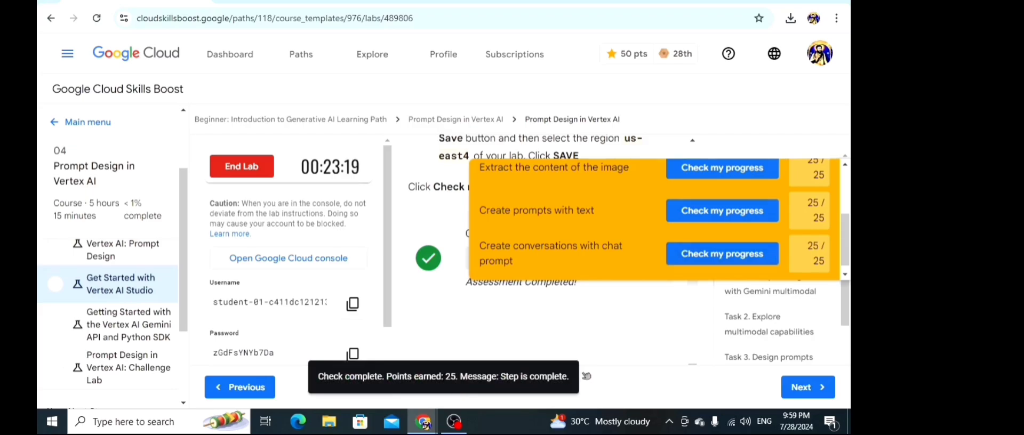
drag(844, 246, 833, 180)
click(815, 184)
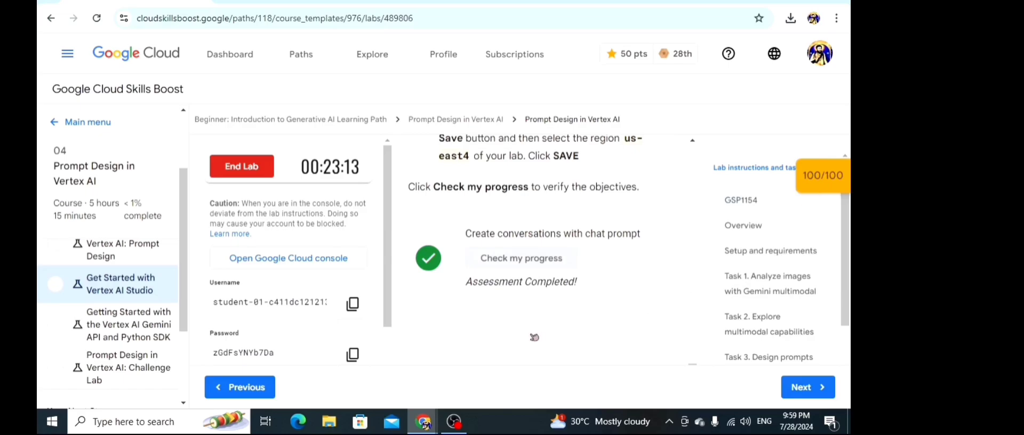
Step: End the completed lab, confirm ending it, and dismiss the satisfaction survey without submitting feedback
scroll(534, 337, down, 5)
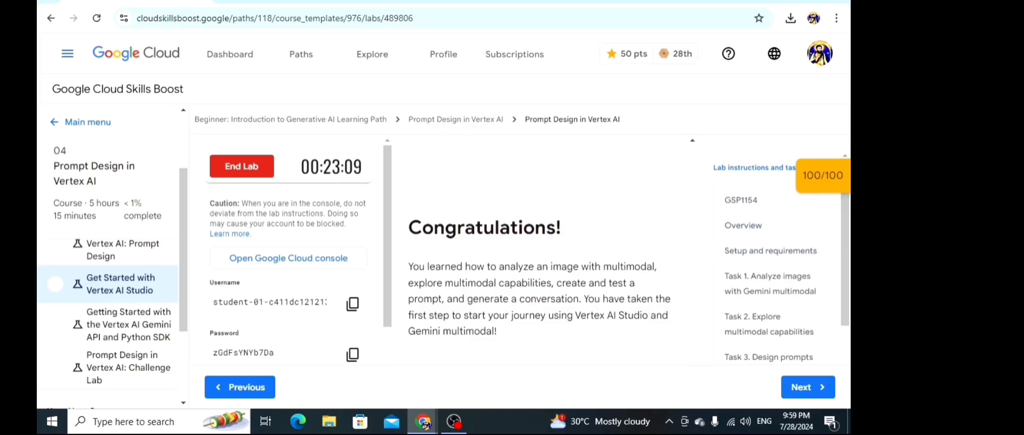
click(254, 171)
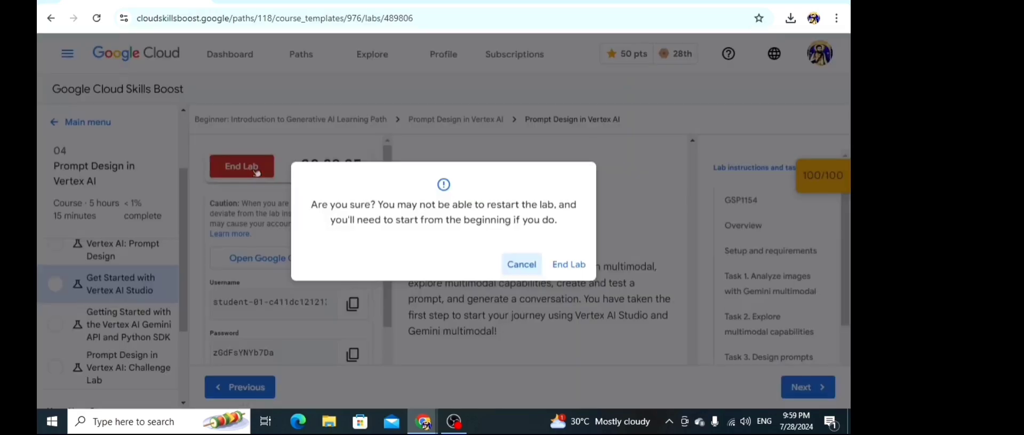
click(569, 264)
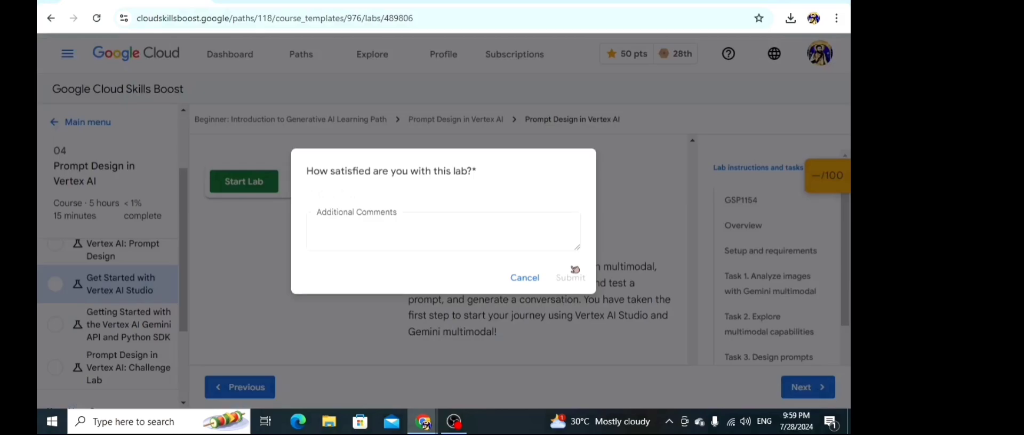
click(525, 278)
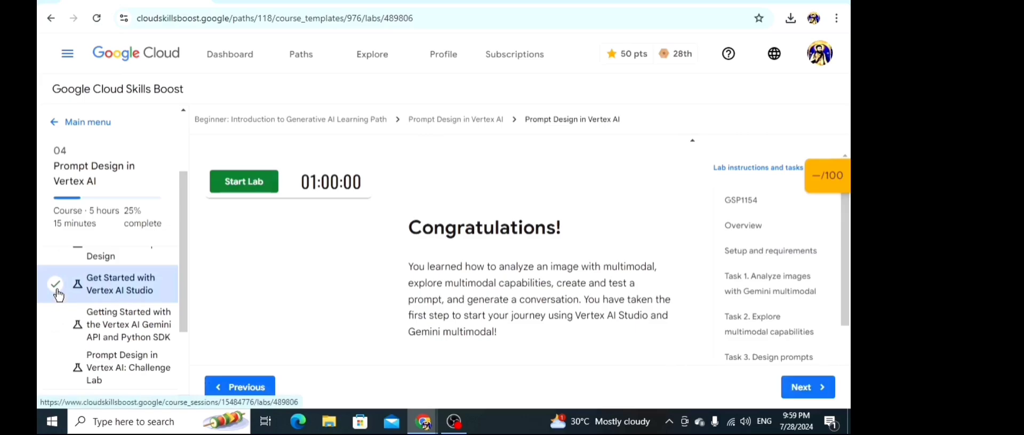